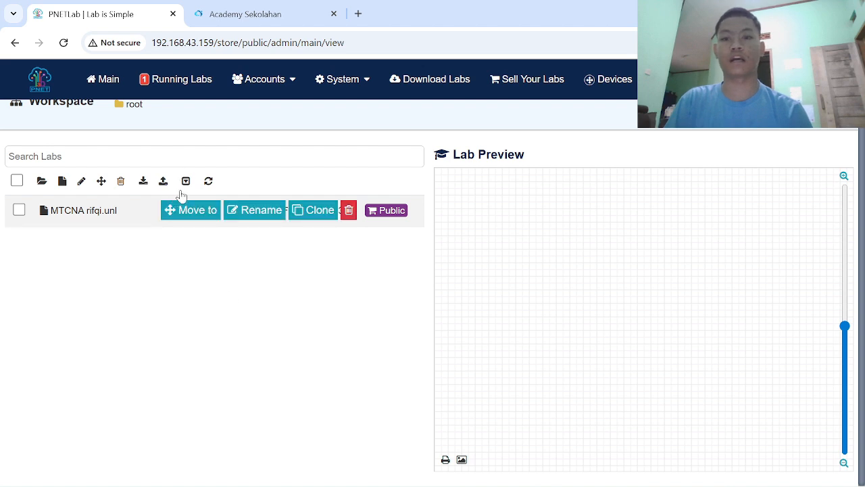
- Open the topology of the running MTCNA lab from the running lab sessions
left_click(181, 81)
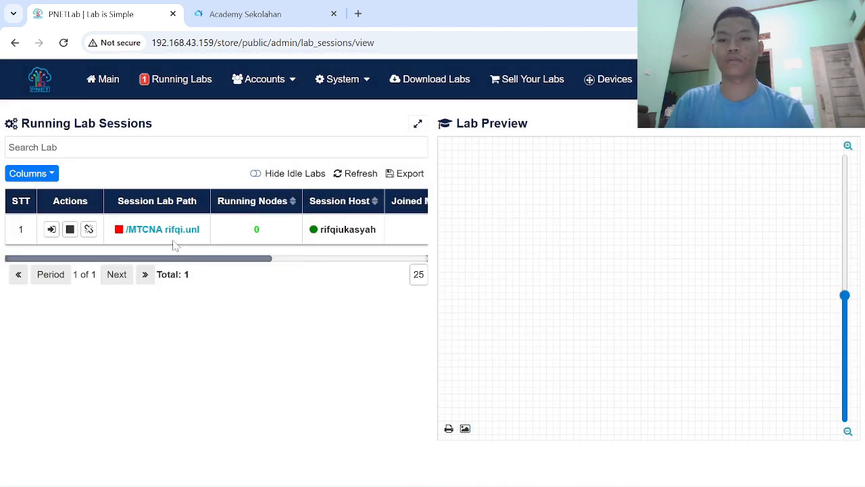
left_click(169, 233)
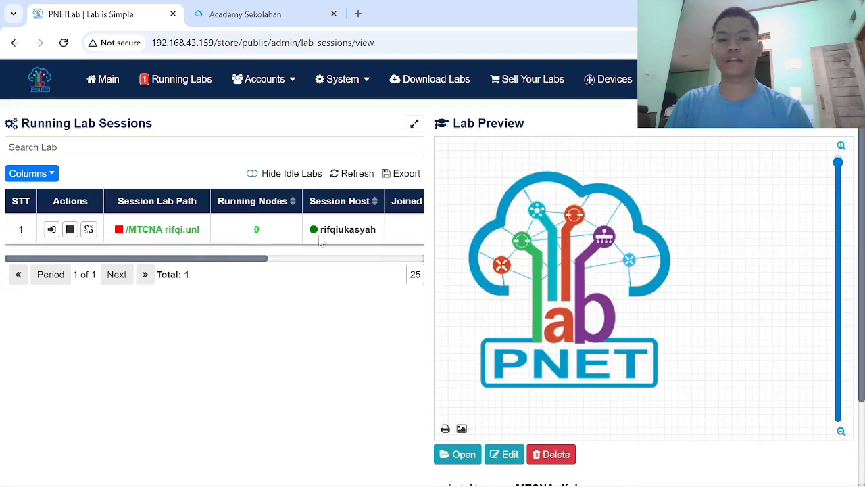
left_click(464, 454)
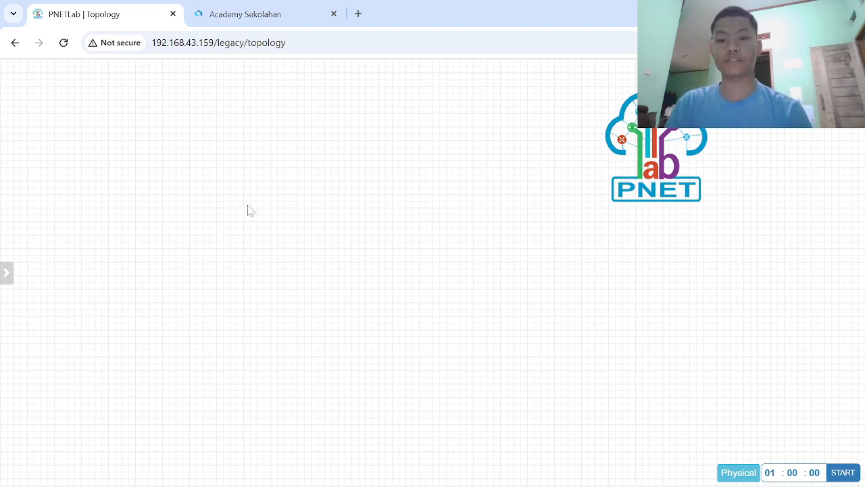
- Add one MikroTik RouterOS node with the mikrotik-6 image and empty Qemu options, and start it
right_click(281, 241)
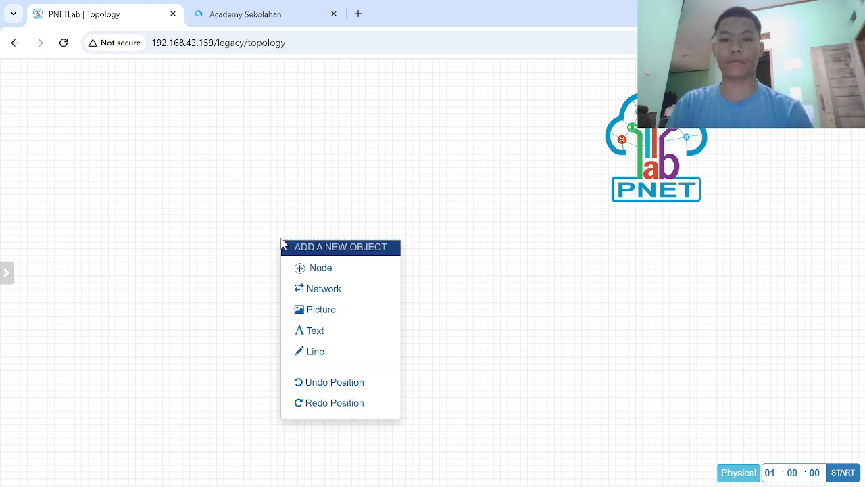
left_click(322, 269)
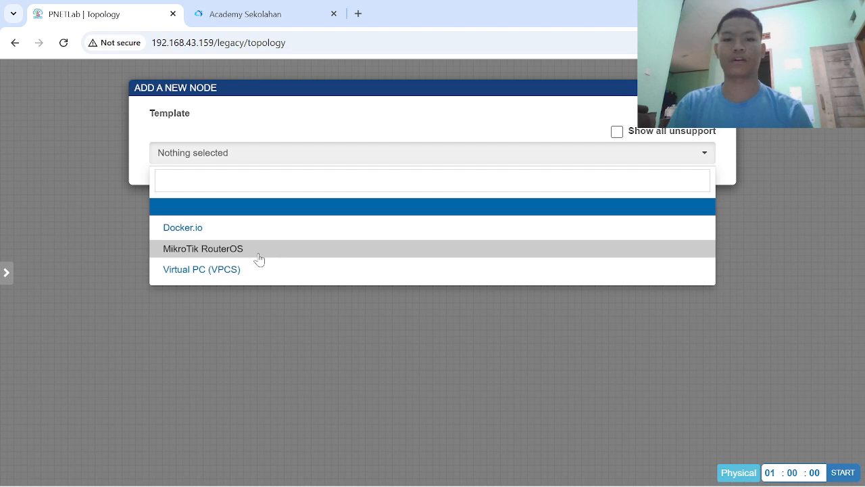
left_click(259, 254)
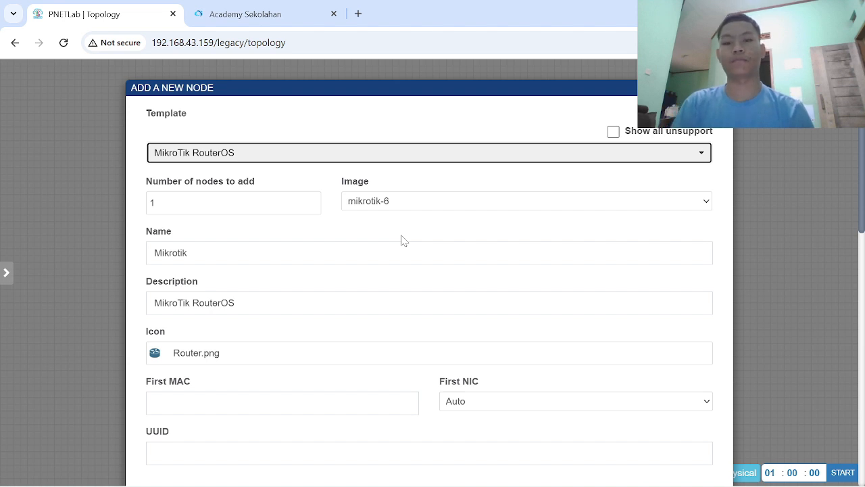
scroll(370, 225, "down", 4)
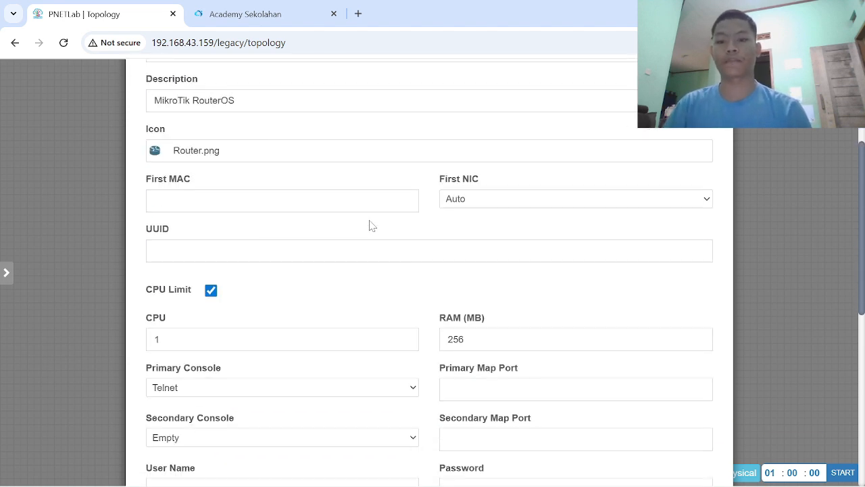
scroll(370, 225, "down", 5)
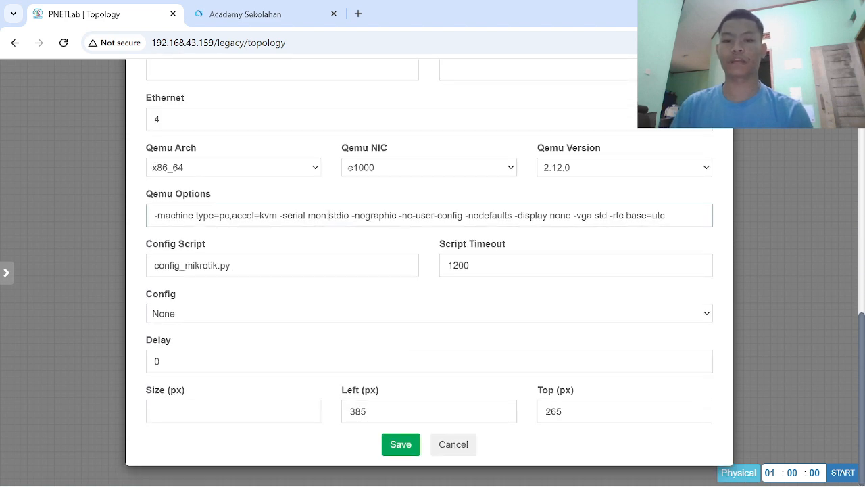
double_click(339, 215)
key("ctrl+a")
key("BackSpace")
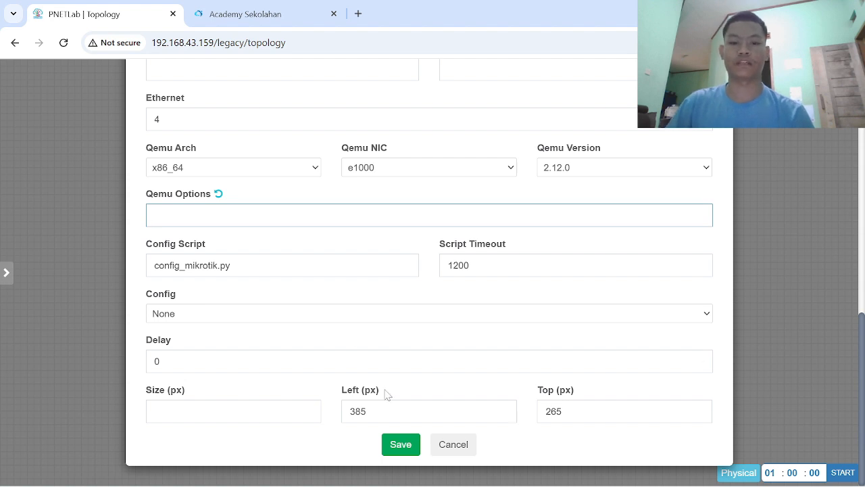
left_click(396, 444)
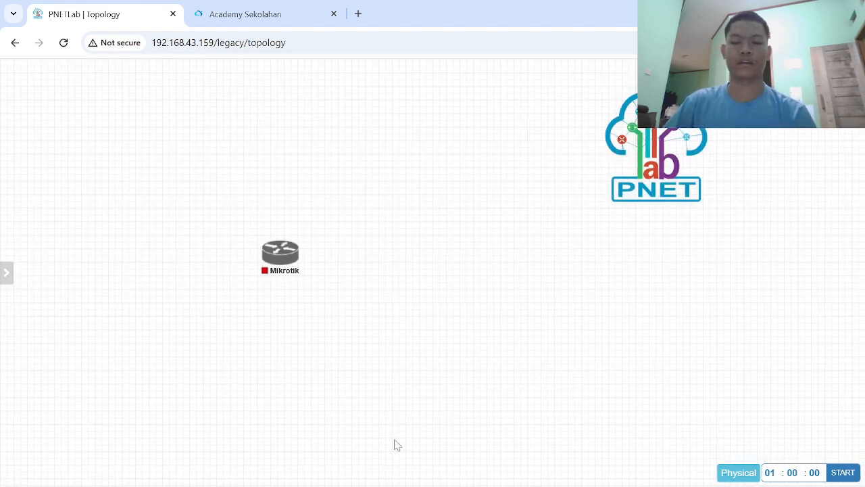
mouse_move(284, 245)
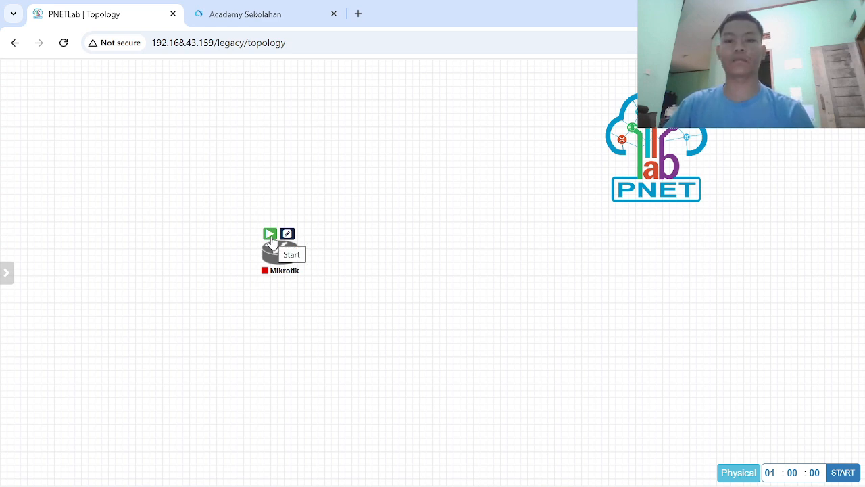
left_click(270, 236)
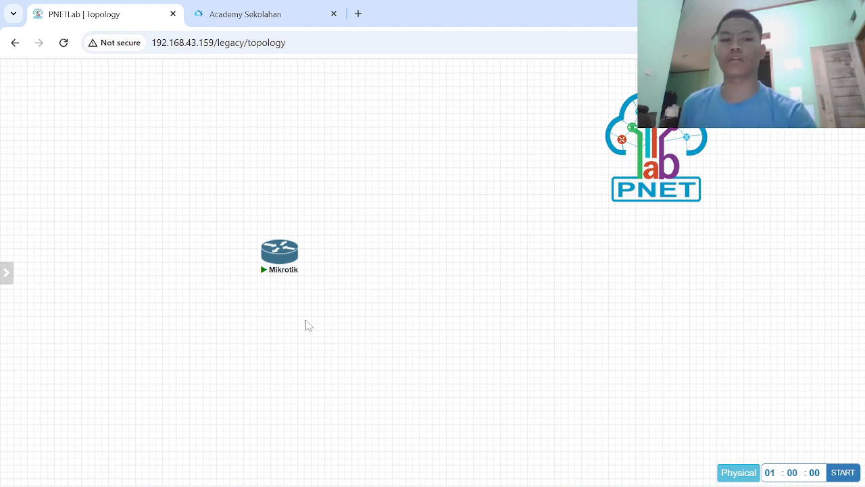
- Add a Management(Cloud0) network named isp above the router and connect it to the Mikrotik node's eth1 interface
right_click(274, 114)
left_click(313, 158)
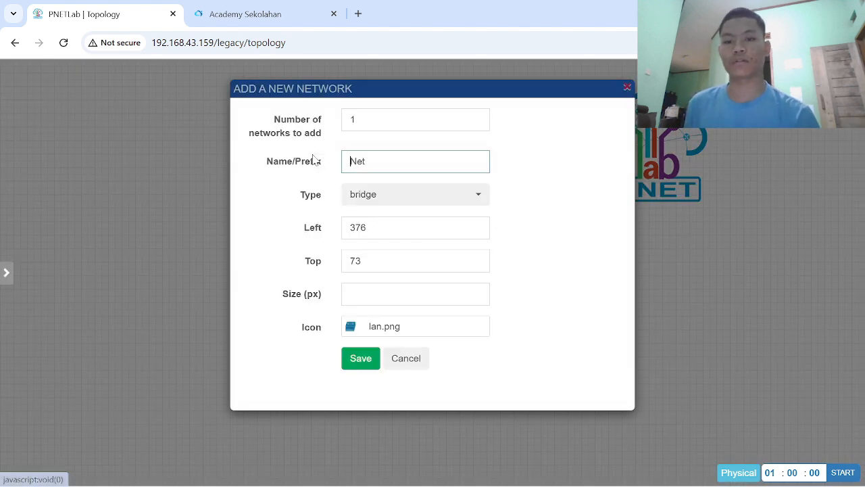
double_click(365, 161)
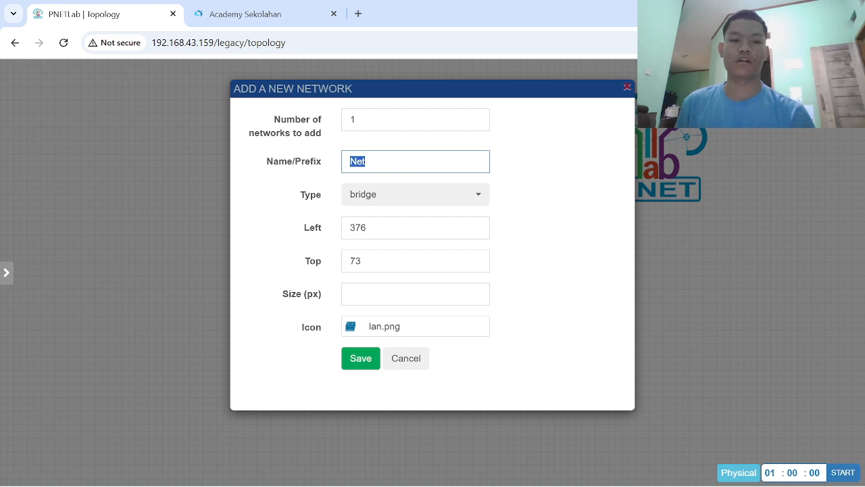
type("isp")
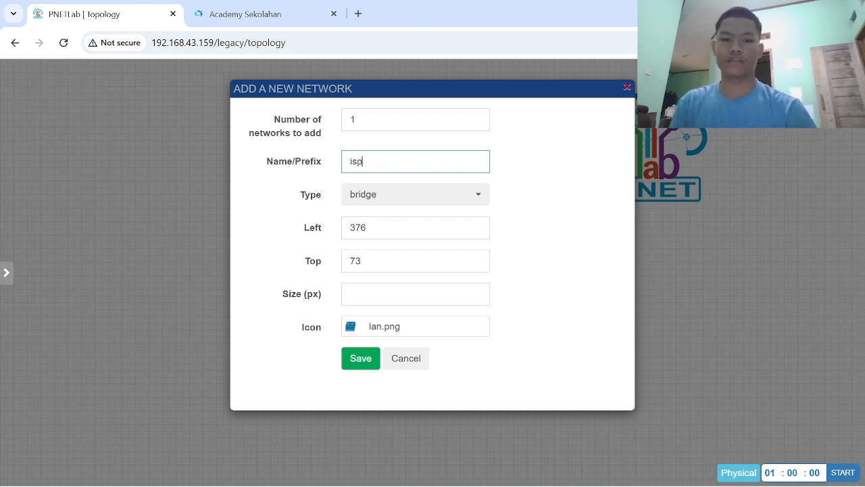
left_click(464, 196)
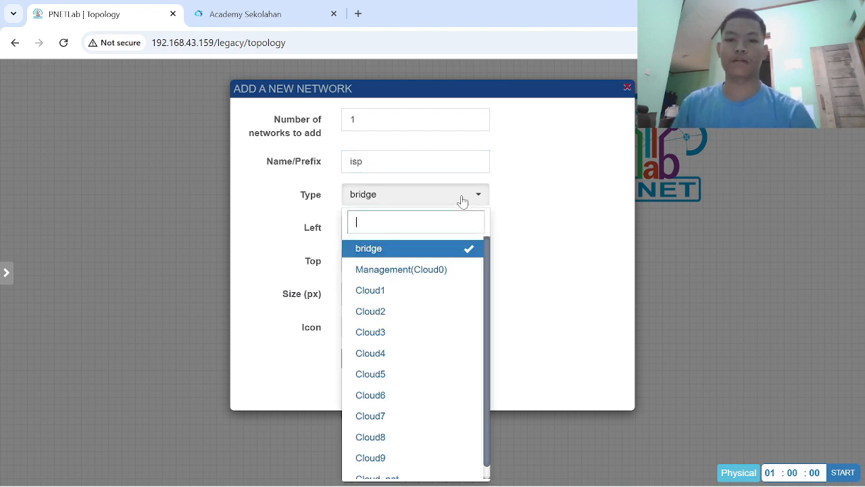
scroll(443, 277, "down", 1)
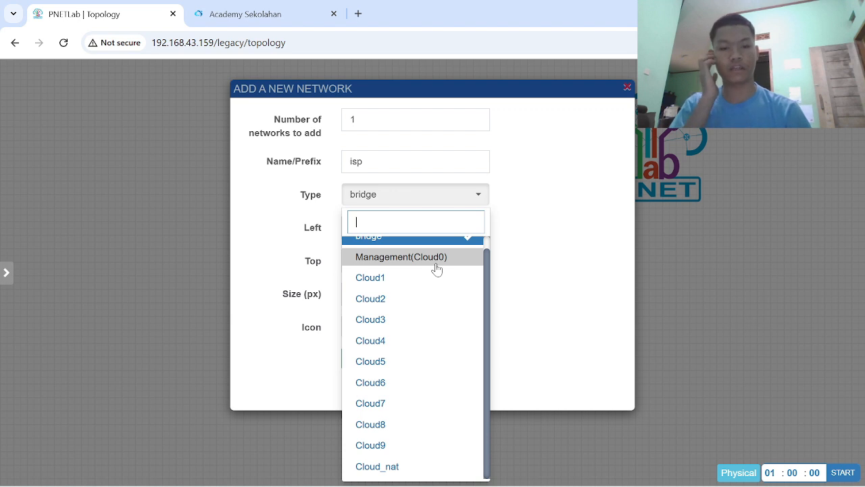
left_click(435, 265)
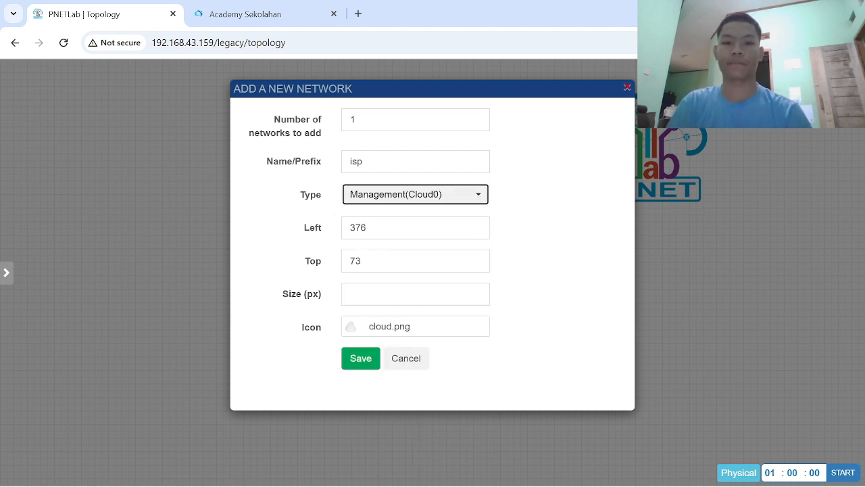
left_click(361, 358)
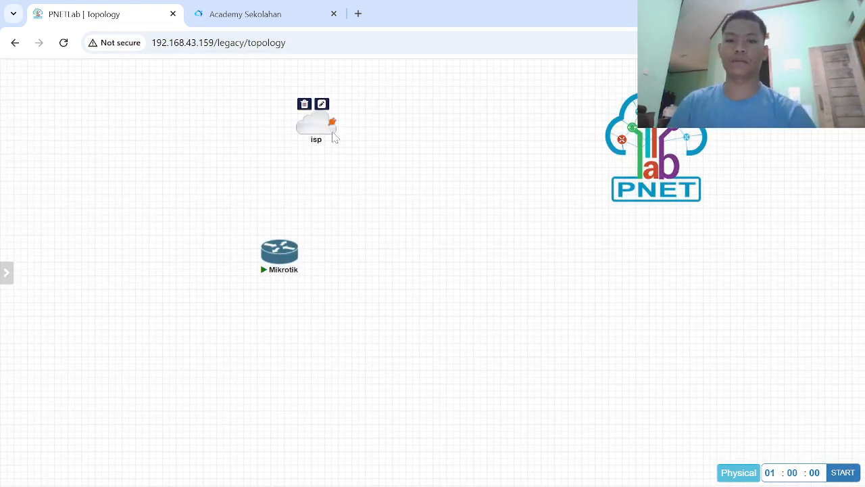
left_click_drag(318, 130, 278, 254)
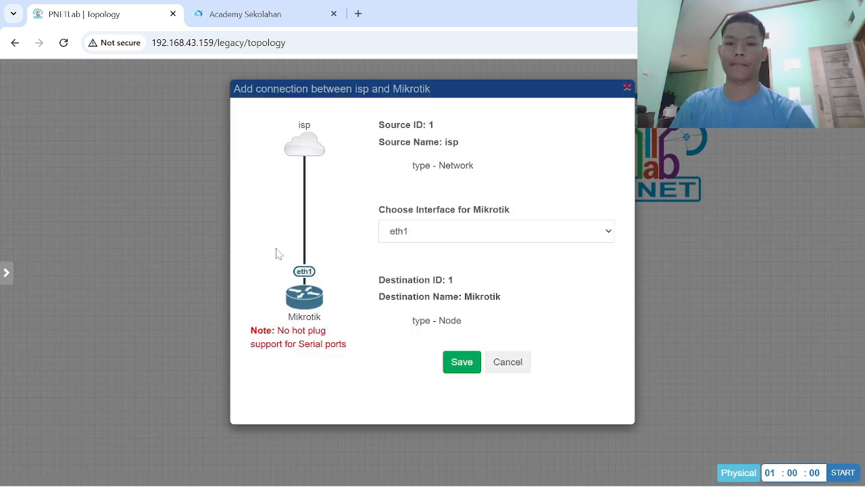
left_click(461, 365)
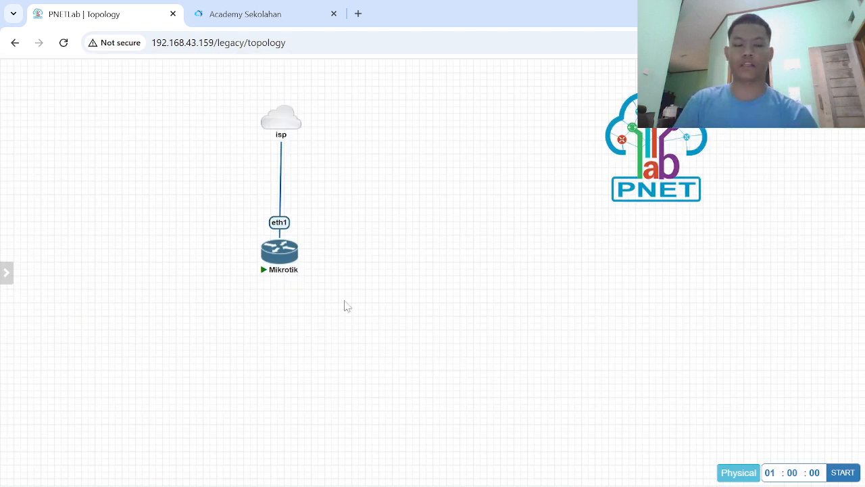
- Open the Mikrotik node's console and shift its terminal window slightly aside
left_click(283, 258)
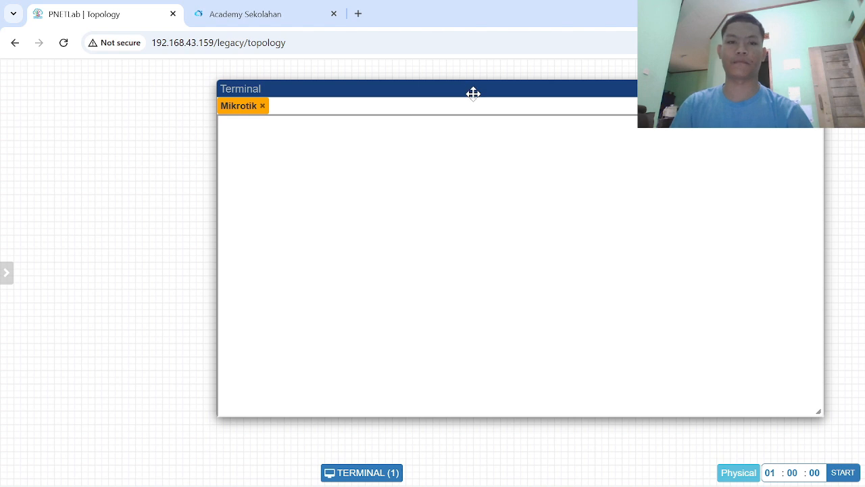
left_click_drag(474, 92, 405, 91)
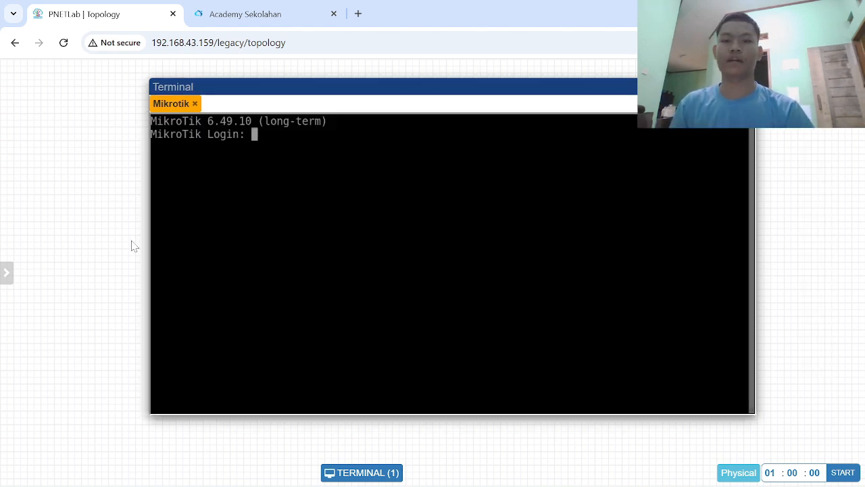
- Try to log in to the router as admin
type("ad")
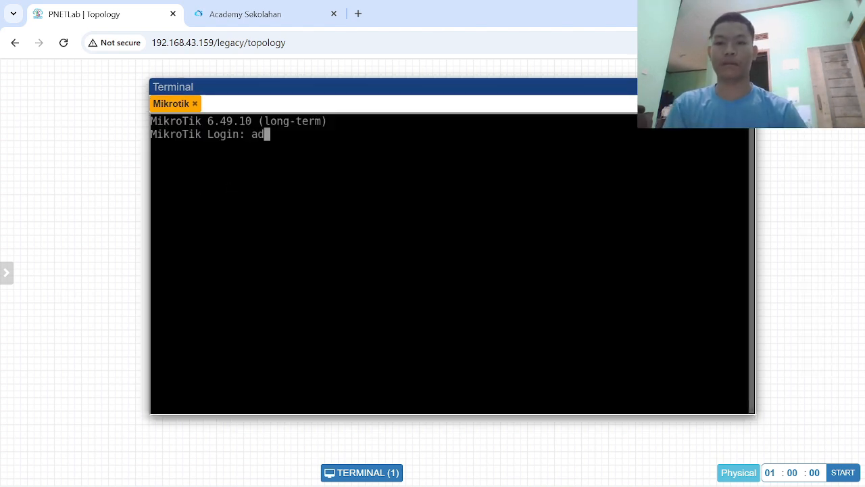
type("min")
key("Return")
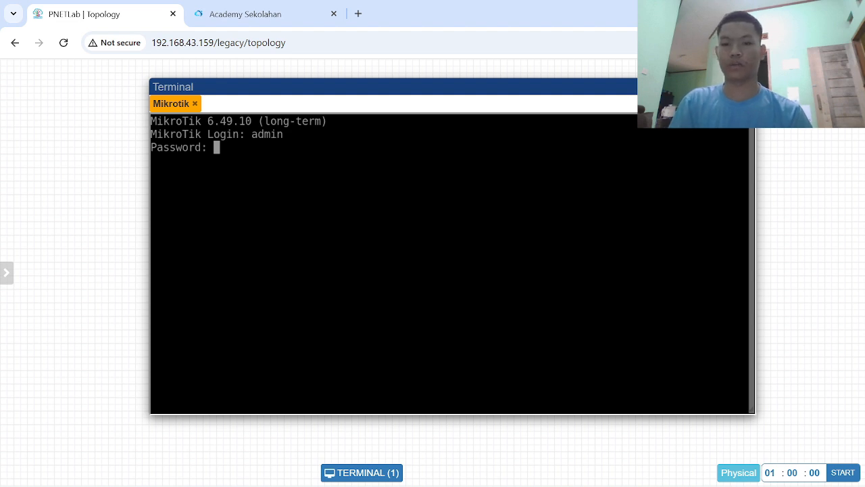
key("Return")
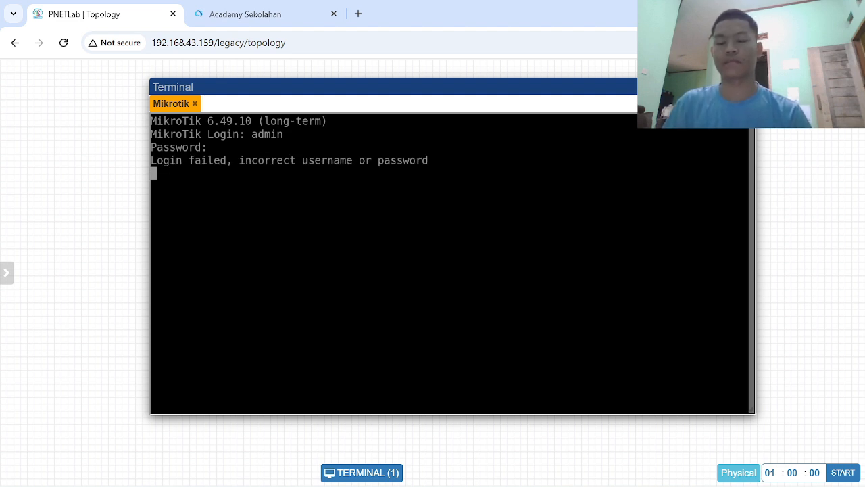
- Log in to the router as admin with an empty password, declining the software license text and the password change
type("admin")
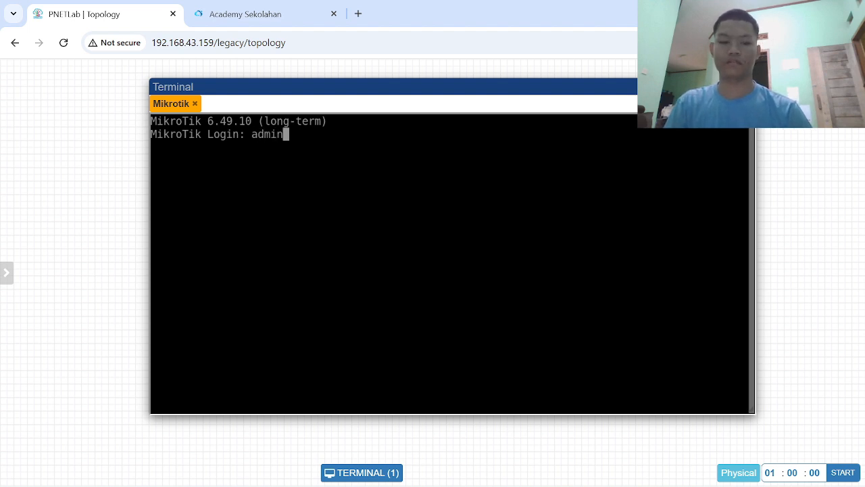
key("Return")
key("Return")
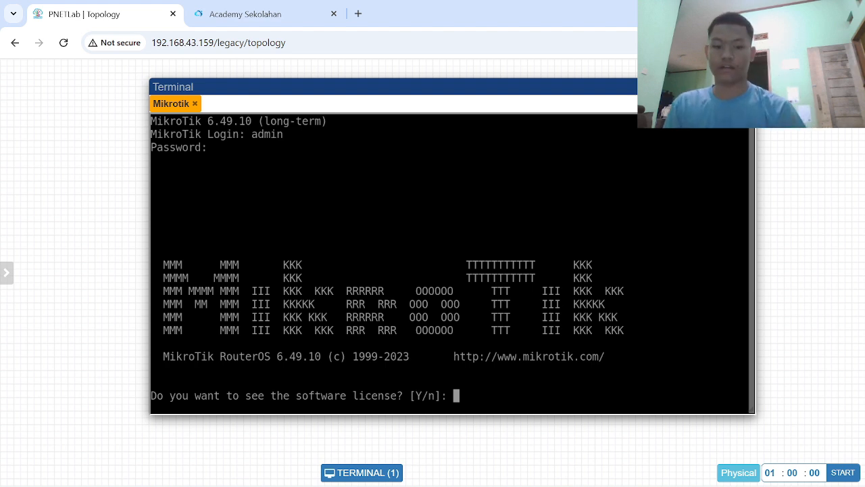
type("n")
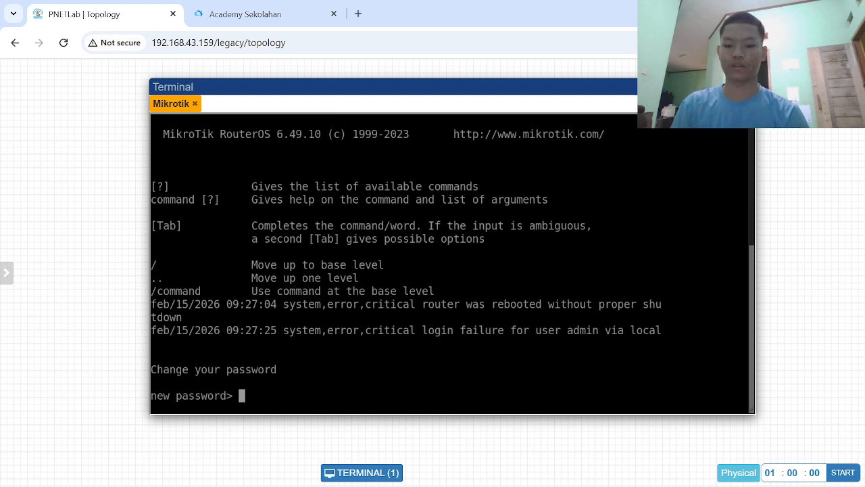
key("ctrl+c")
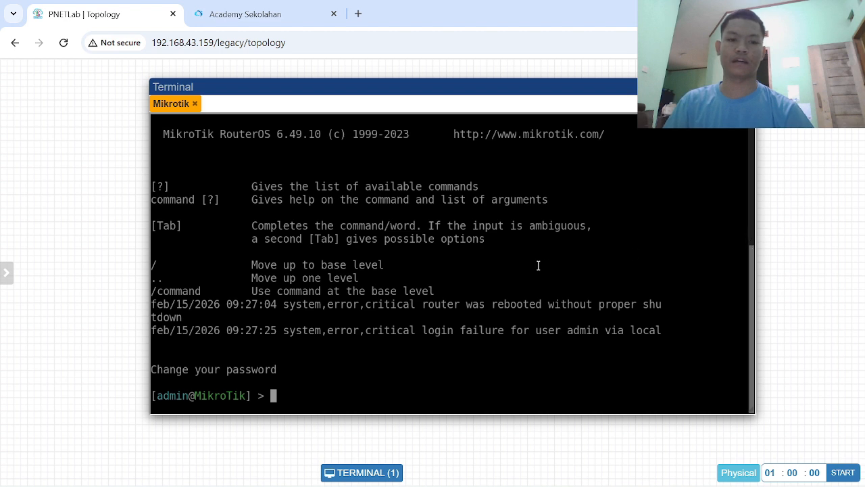
- Resize the terminal window to a slightly narrower width and enter two blank lines at the prompt
left_click_drag(755, 230, 617, 349)
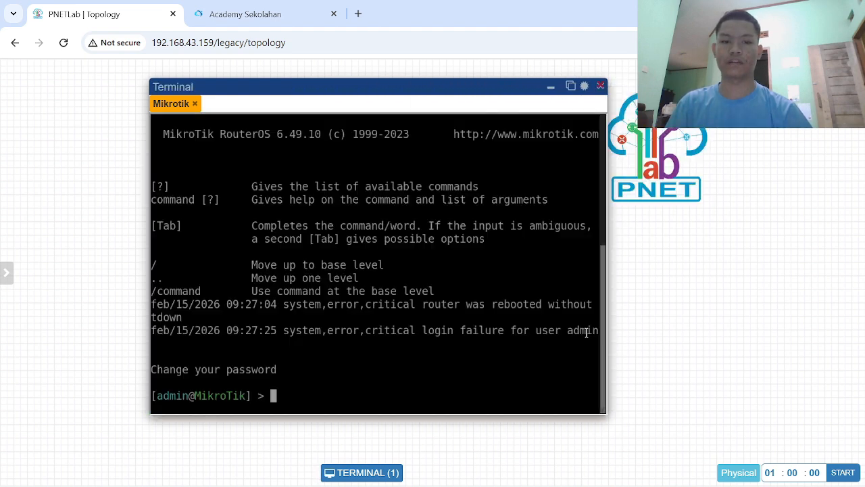
key("Return")
key("Return")
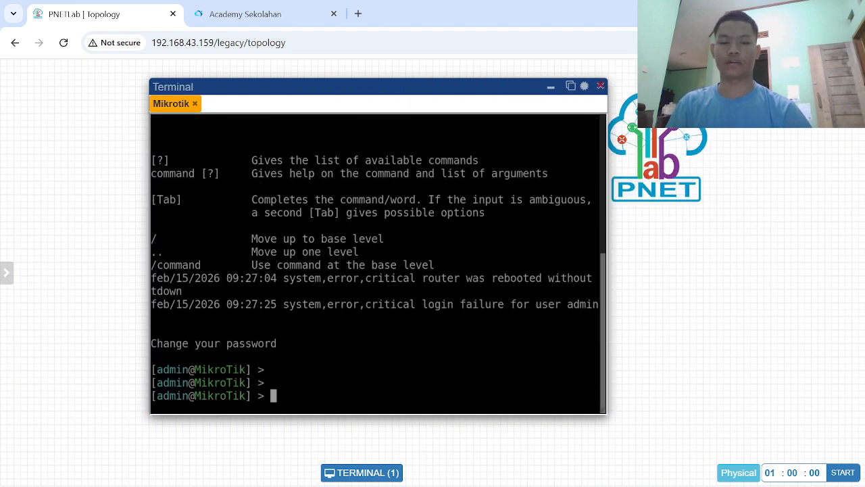
left_click_drag(606, 271, 720, 263)
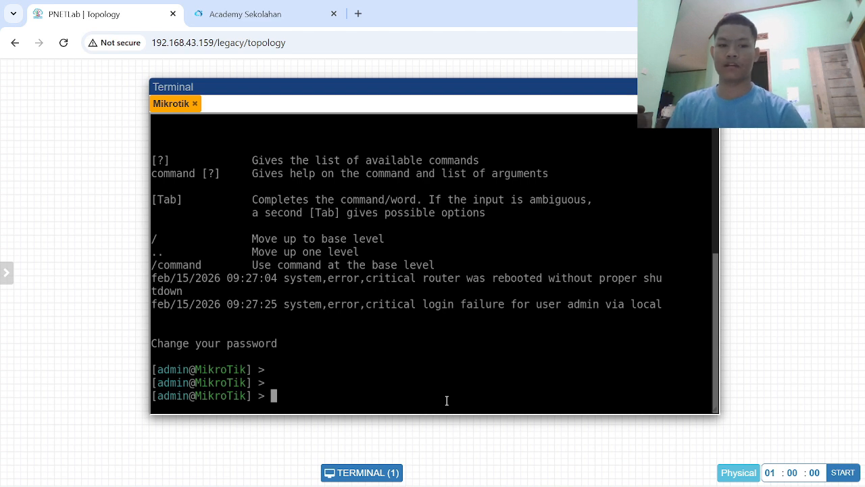
- List the router's IP addresses in its console with the command ip address print
type("ip ad")
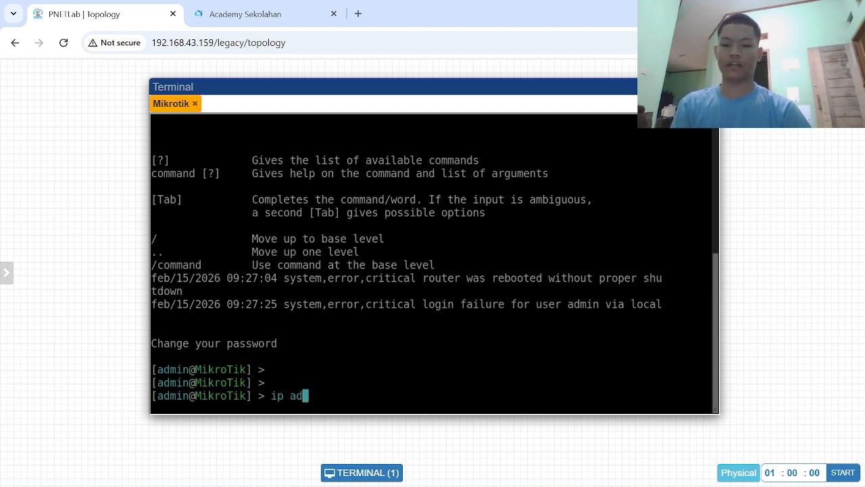
type("dress prit")
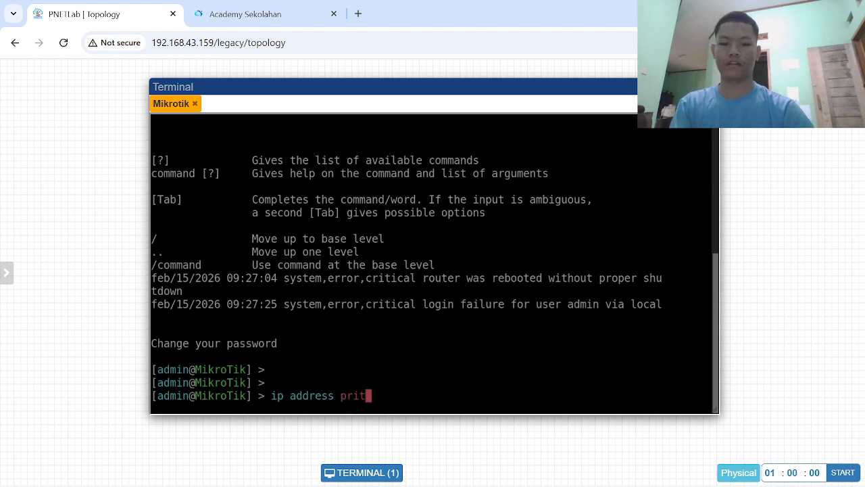
key("BackSpace")
type("nt")
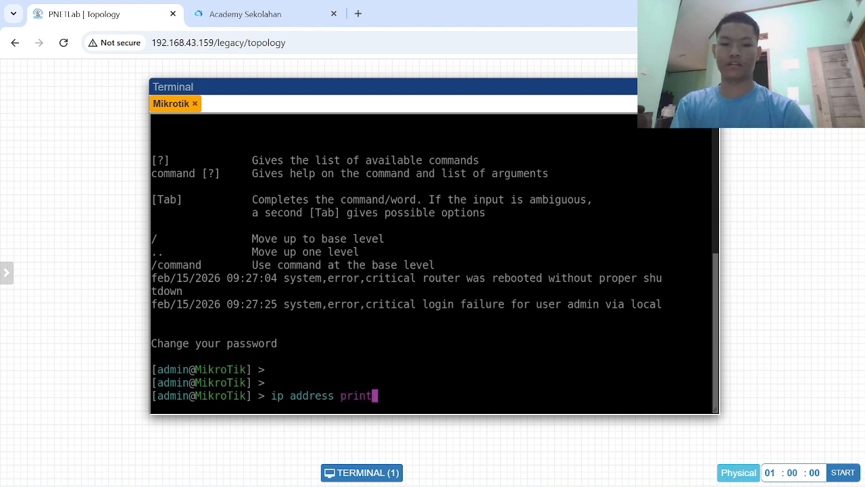
key("Return")
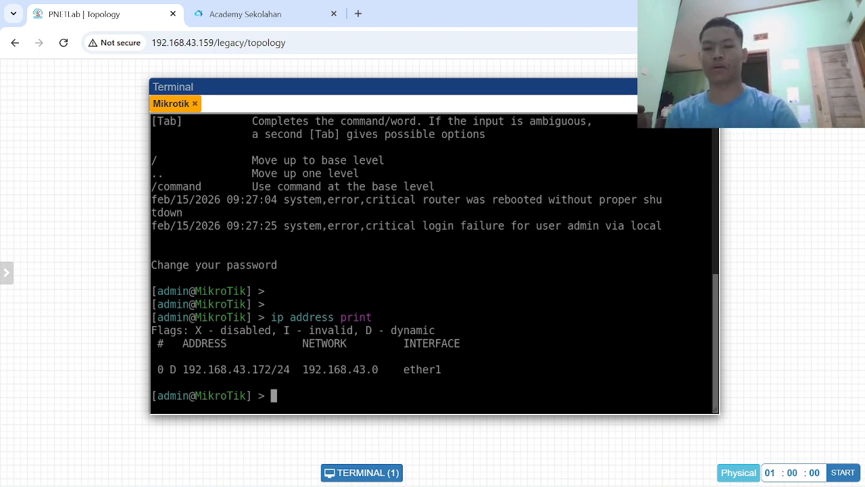
- Find winbox.exe from the Downloads folder through the Windows search and launch it as administrator
key("super")
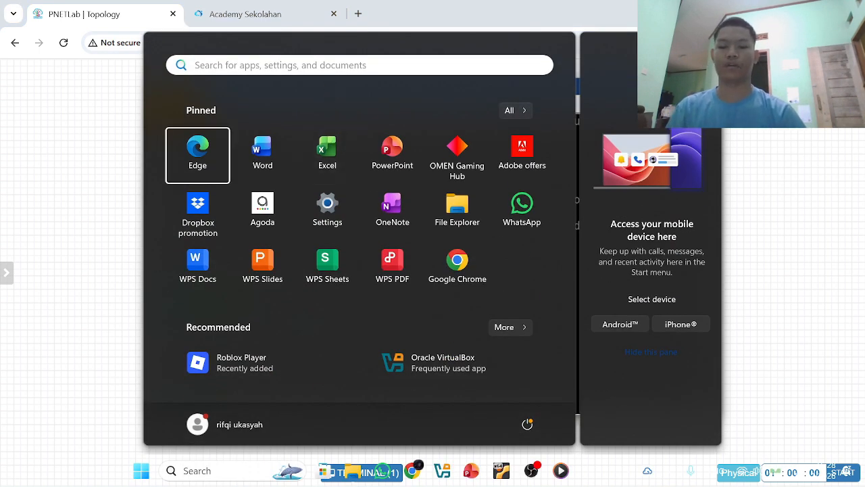
left_click(324, 64)
type("winbox")
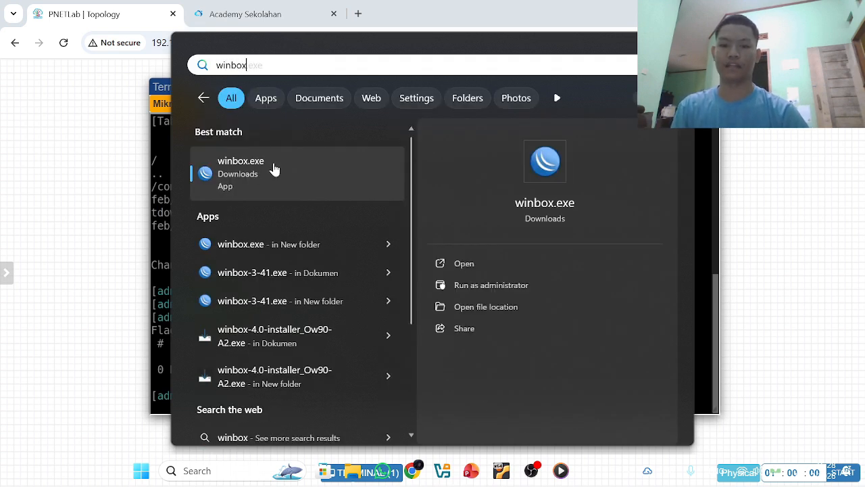
right_click(272, 170)
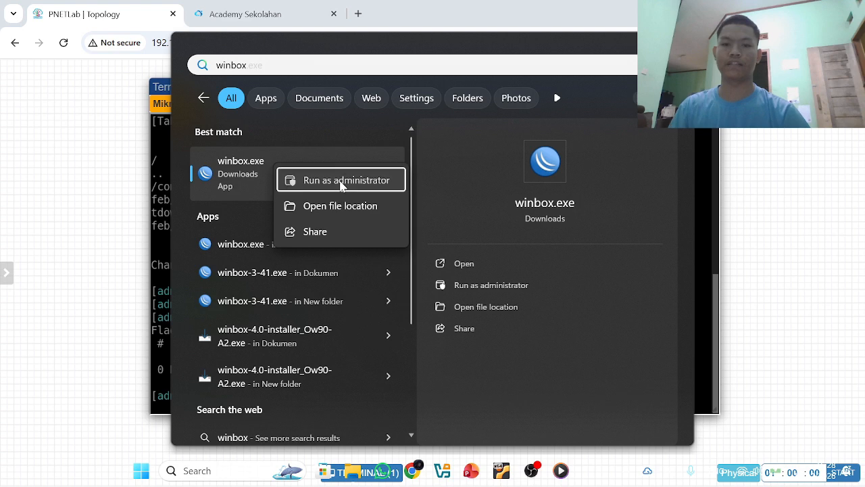
left_click(342, 180)
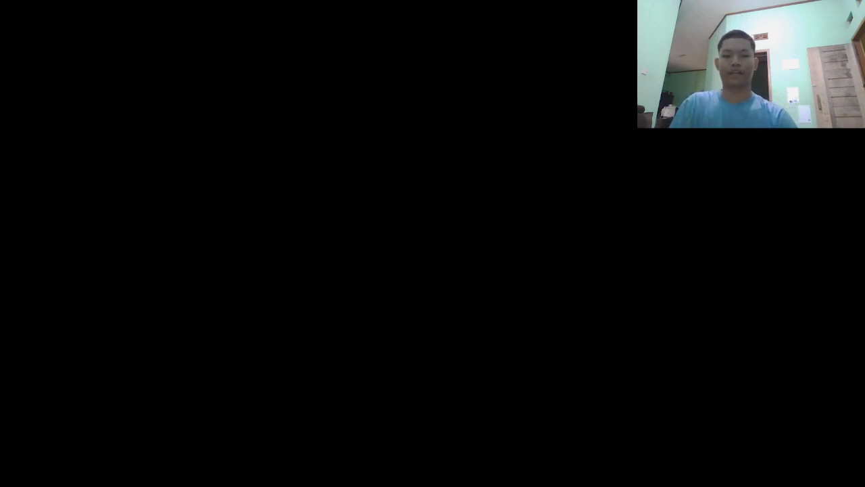
left_click(352, 352)
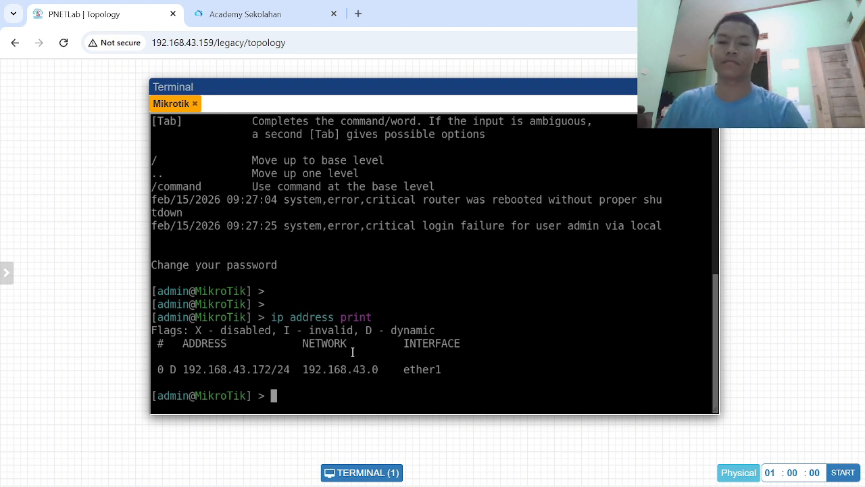
- Switch to WinBox, restore it to a smaller window, and move the PNETLab terminal window aside
mouse_move(473, 485)
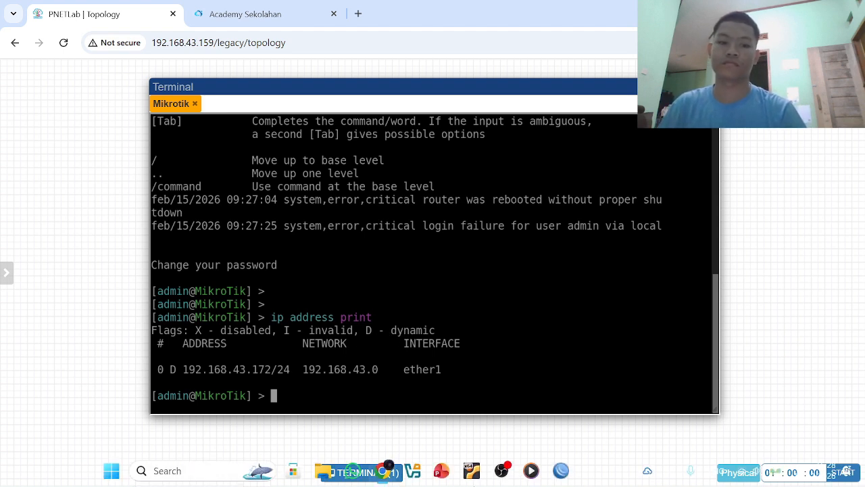
left_click(561, 473)
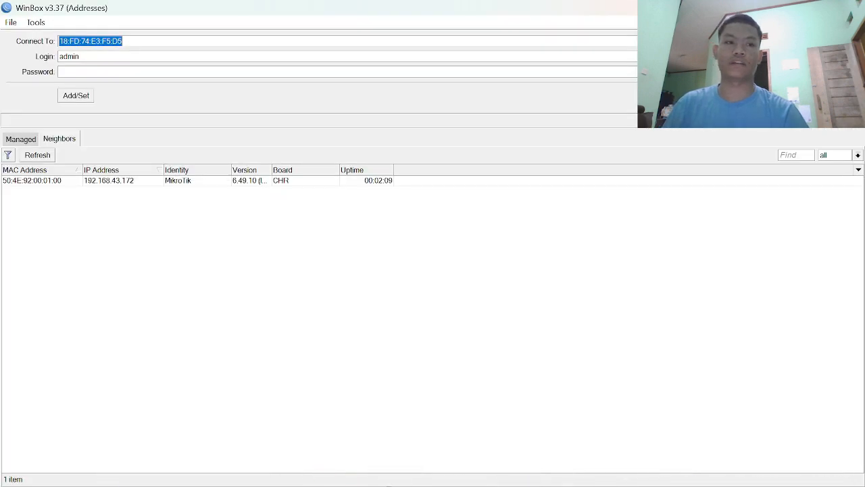
left_click(817, 9)
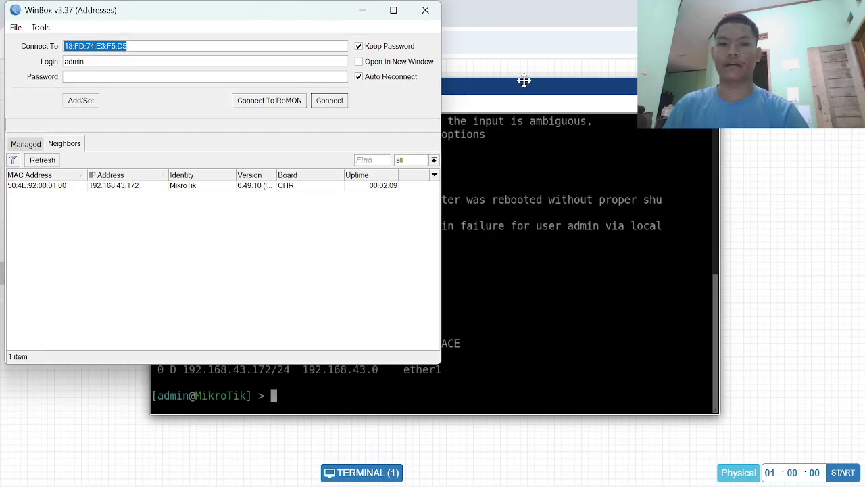
left_click_drag(546, 91, 657, 73)
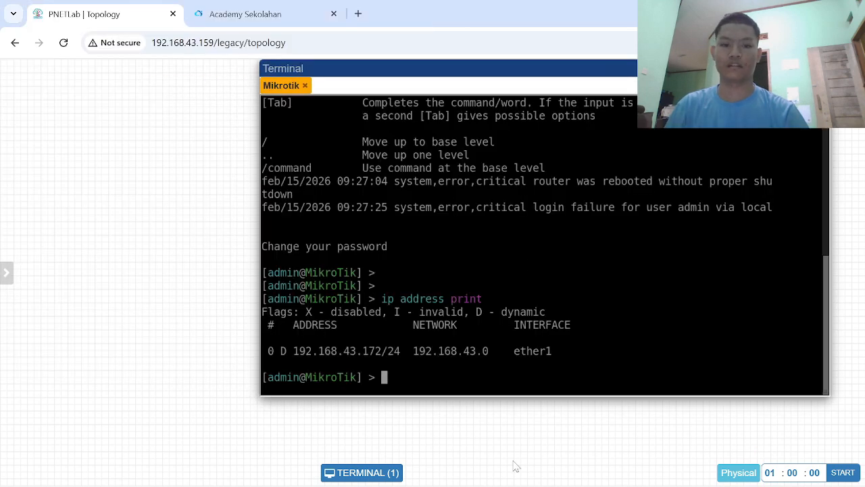
- Connect WinBox to the discovered MikroTik neighbor by MAC address 50:4E:92:00:01:00 as admin, and dismiss the password change request
left_click(560, 471)
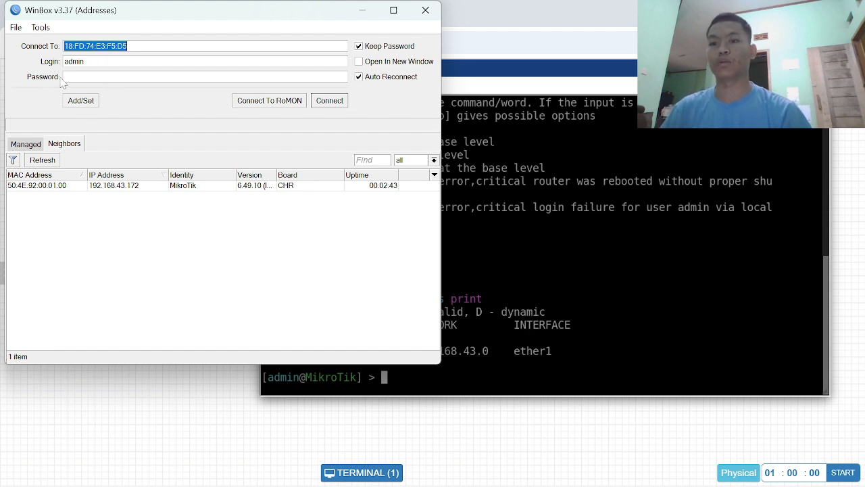
left_click(45, 188)
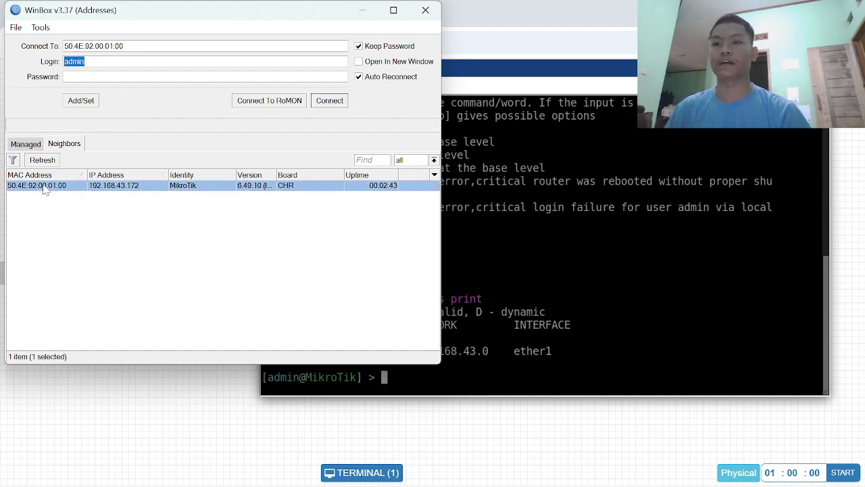
left_click(106, 187)
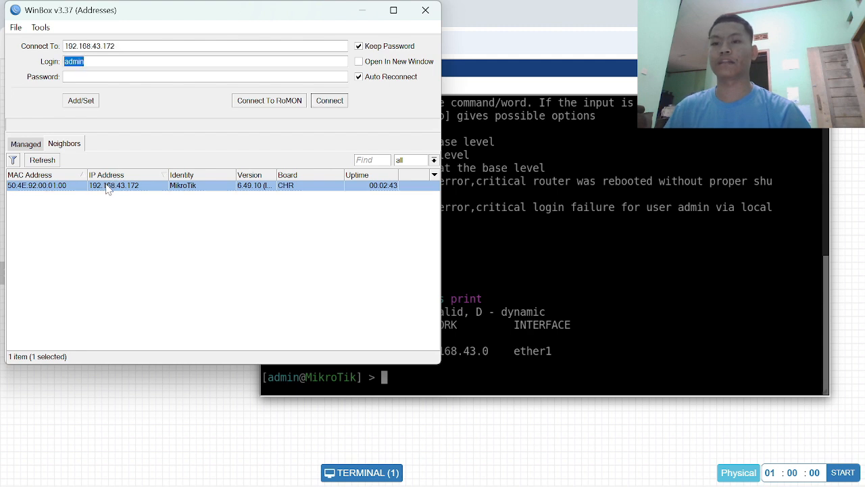
left_click(60, 189)
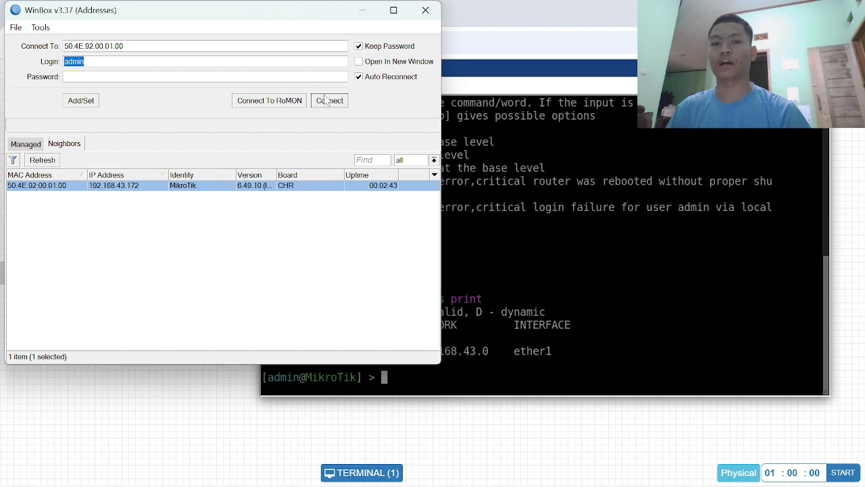
left_click(124, 189)
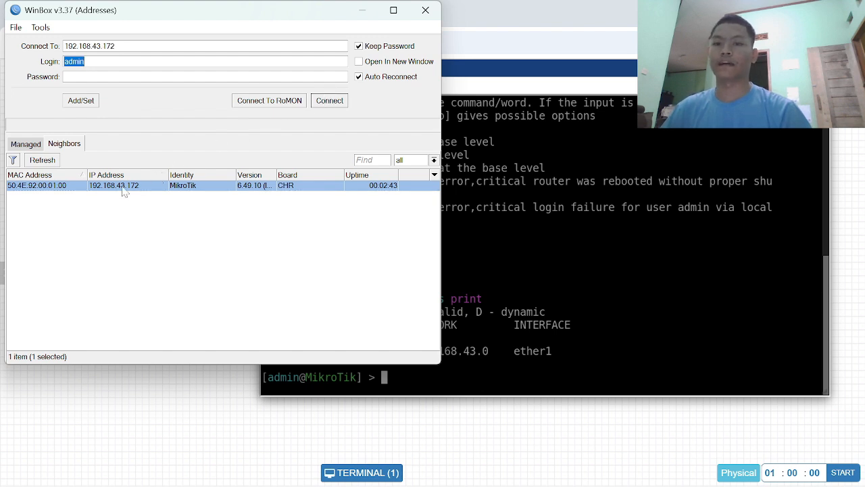
left_click(315, 100)
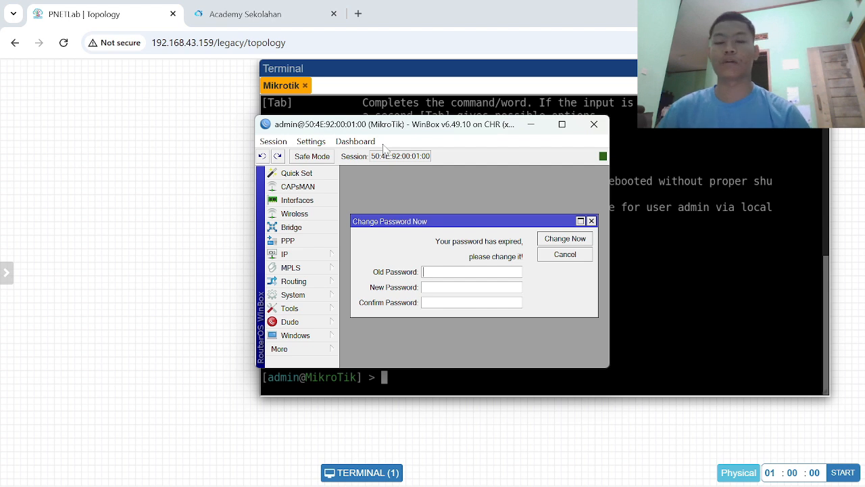
left_click_drag(478, 133, 362, 123)
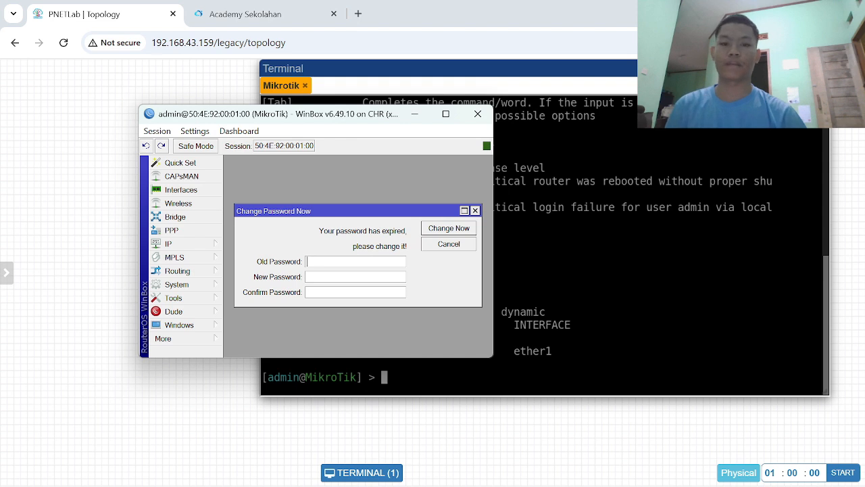
left_click(476, 210)
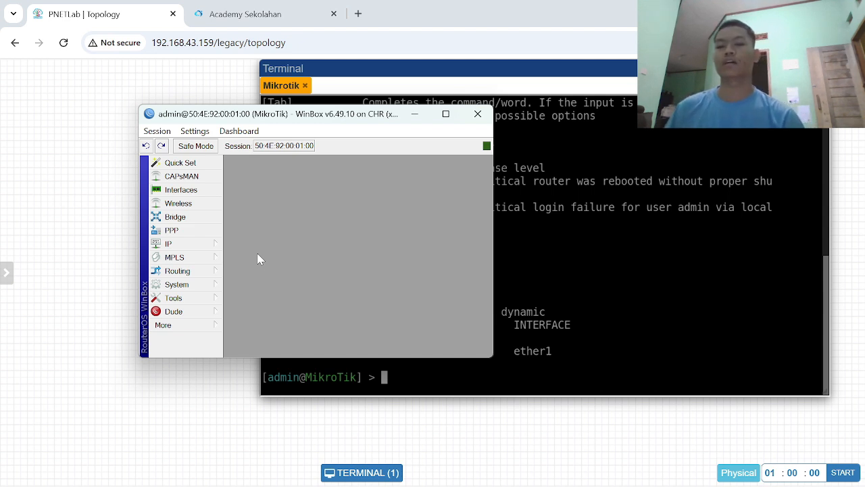
- Set the router's system identity to rb and enter a blank line in the PNETLab console to refresh its prompt
left_click(204, 284)
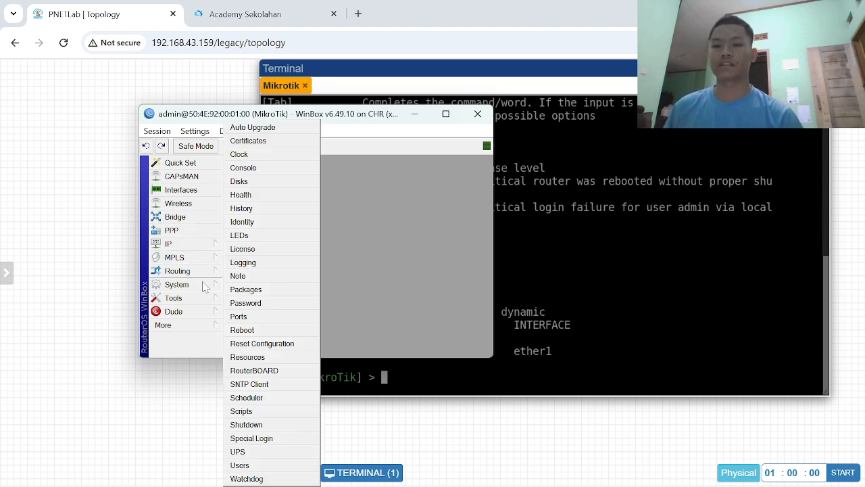
left_click(263, 223)
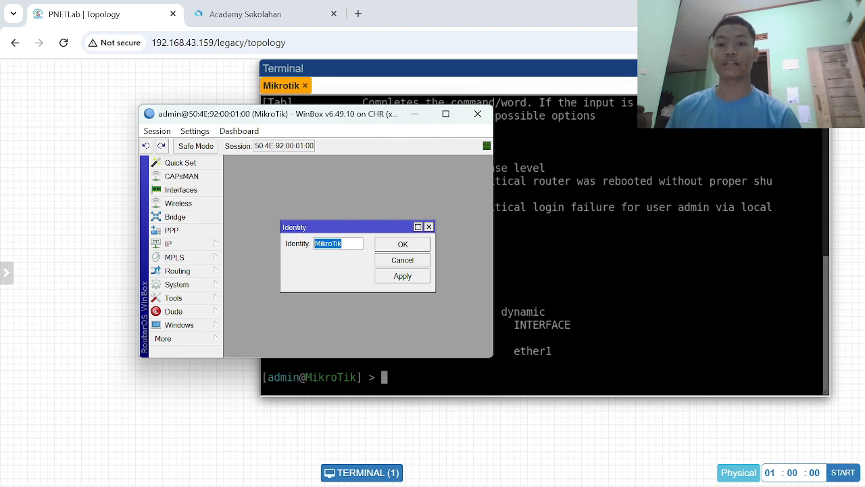
key("BackSpace")
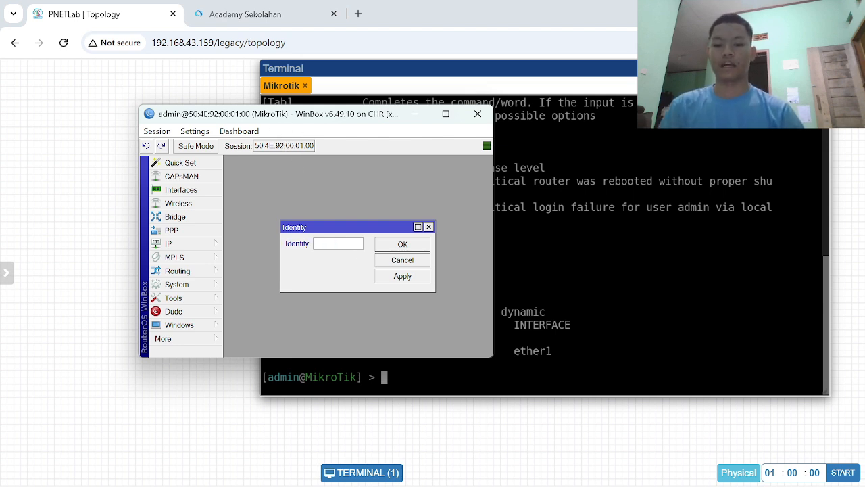
type("rb")
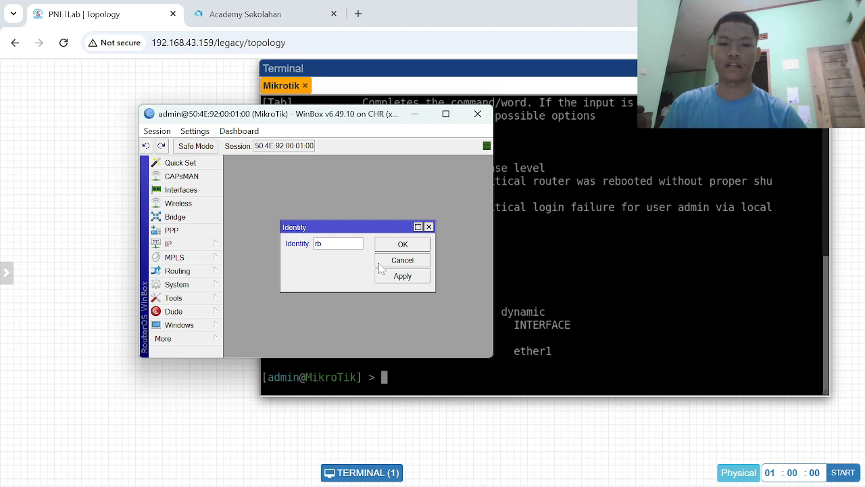
left_click(402, 276)
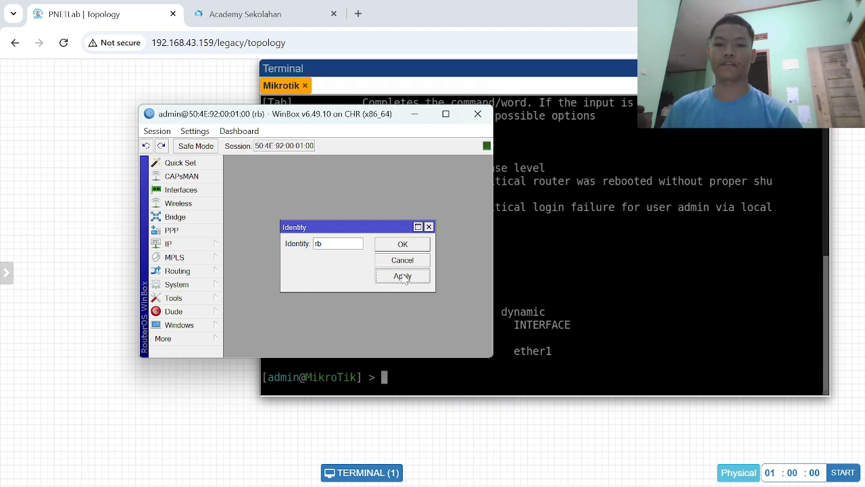
left_click(406, 244)
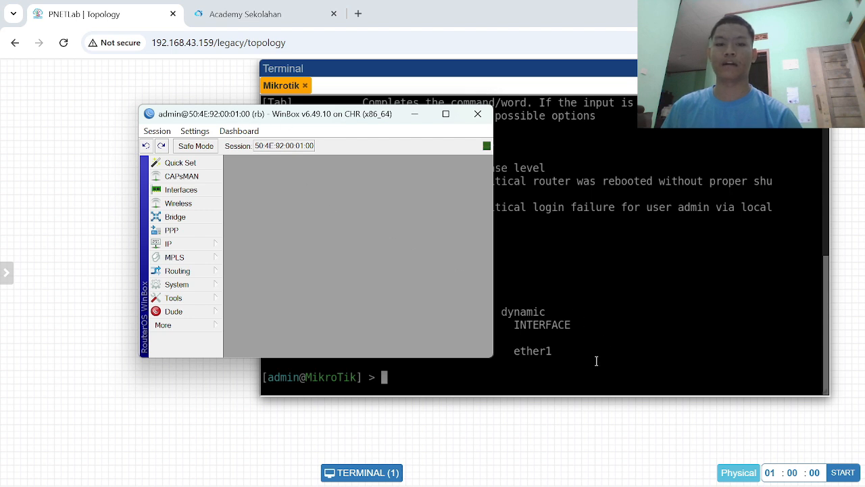
left_click(564, 374)
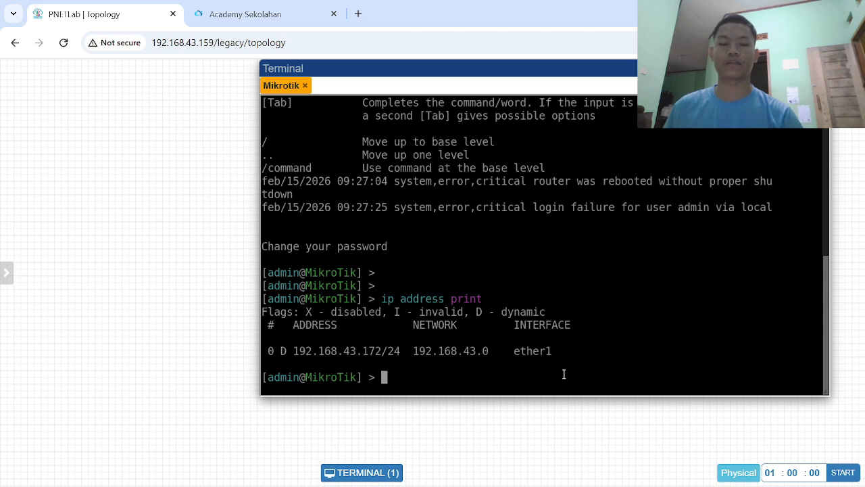
key("Return")
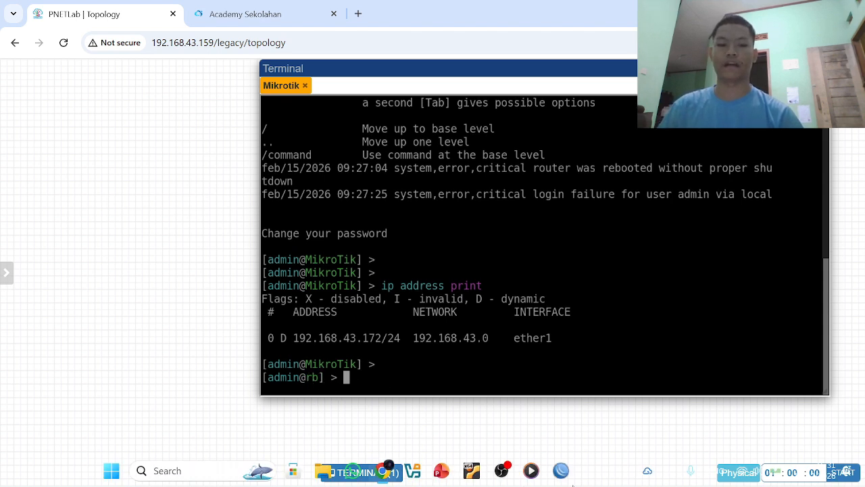
- Open a new terminal in the WinBox session, skip the password change, and enter blank lines at the prompt
left_click(561, 470)
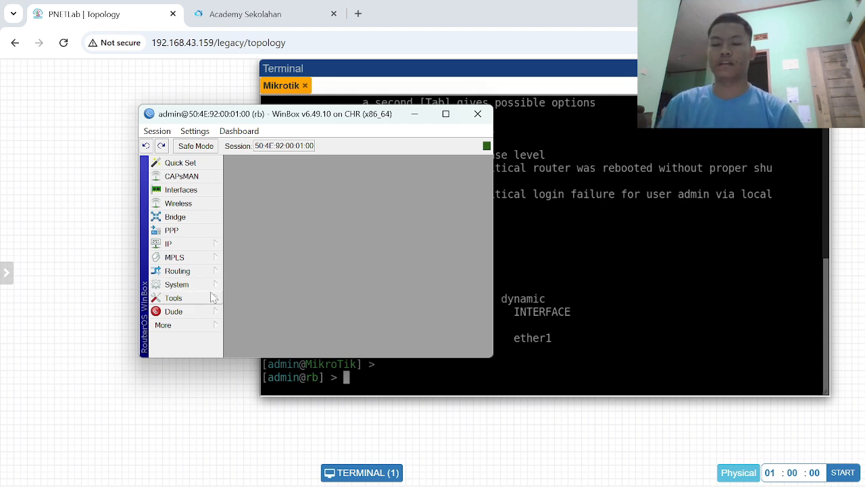
left_click(202, 323)
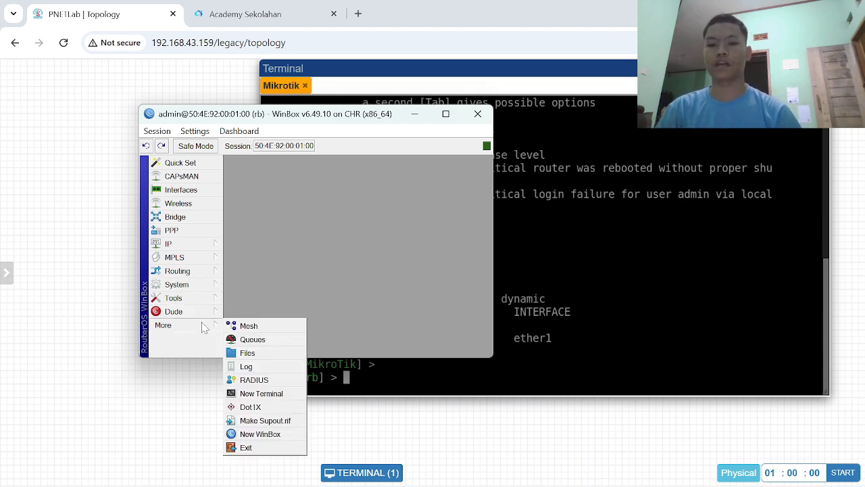
left_click(249, 398)
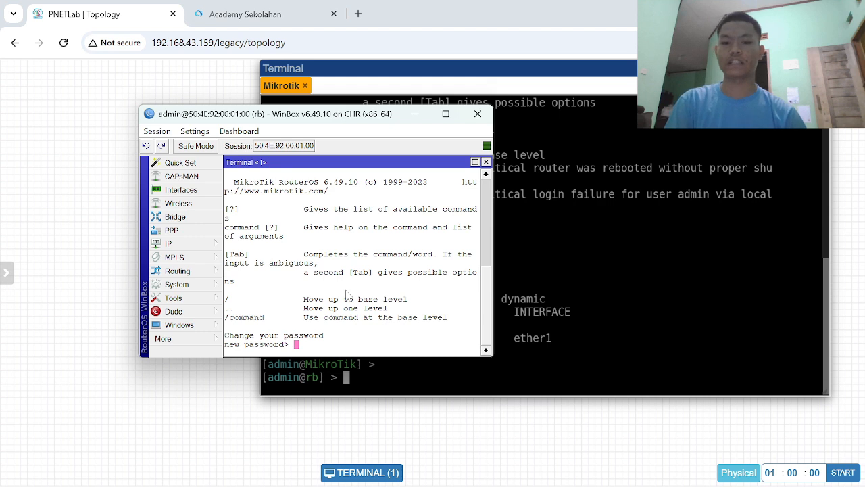
key("Return")
key("Return")
key("Return")
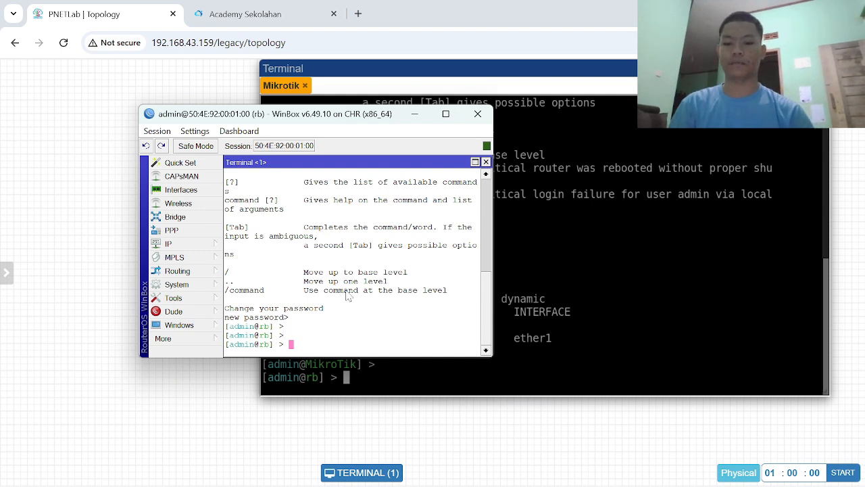
- Print the router's current system identity in the WinBox terminal with system identity print
type("syste")
key("BackSpace")
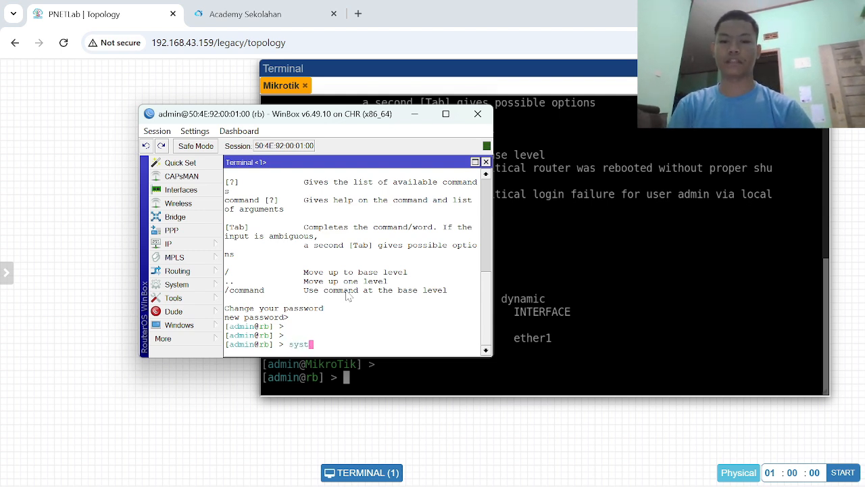
type("em")
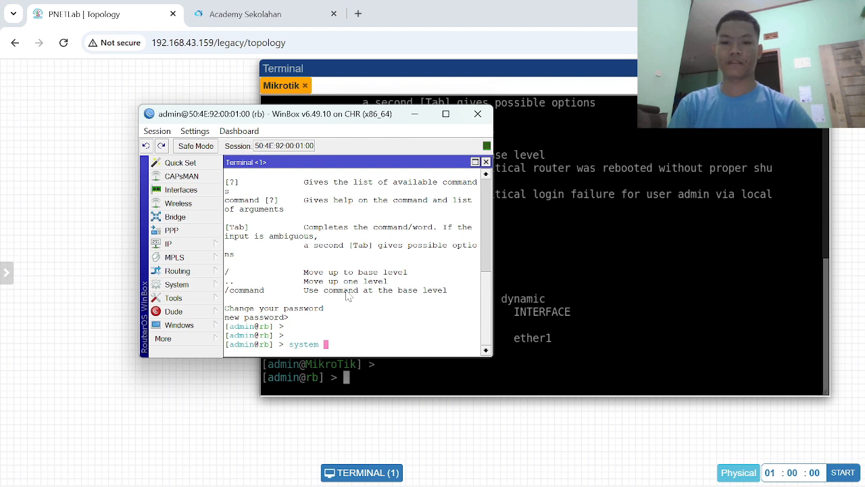
type(" identity")
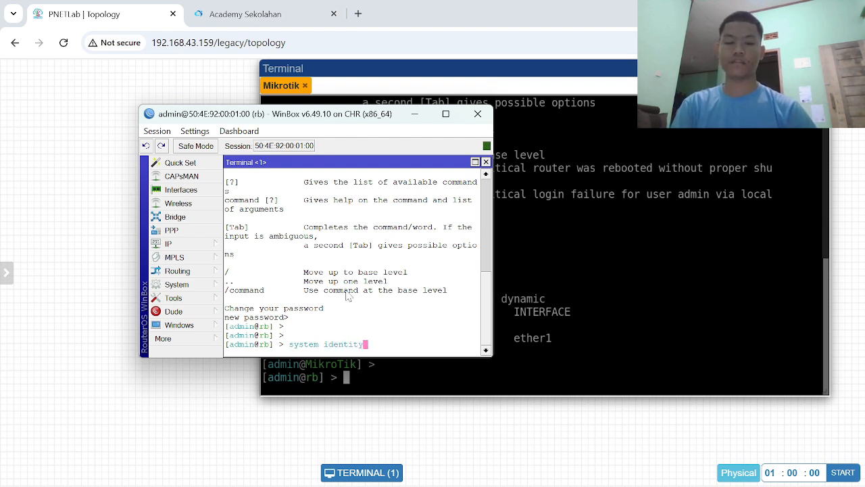
type(" print")
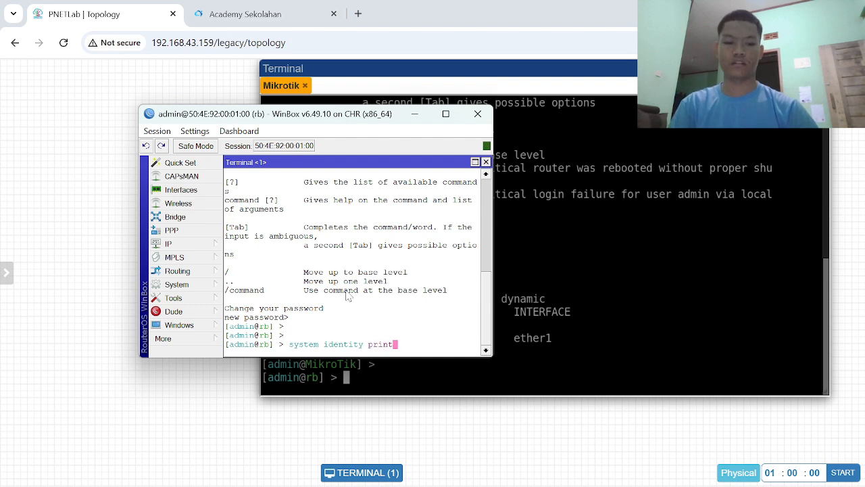
key("Return")
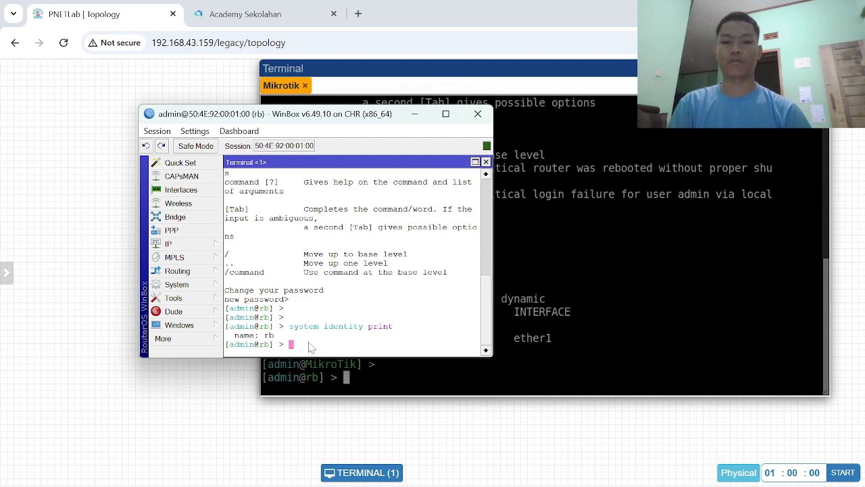
- Set the router's identity from the WinBox terminal to rb- followed by the owner's first name
type("system")
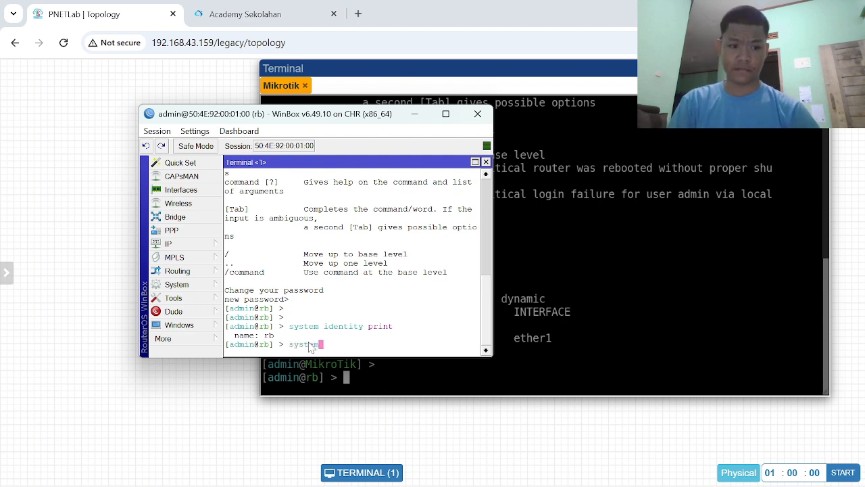
type(" iden")
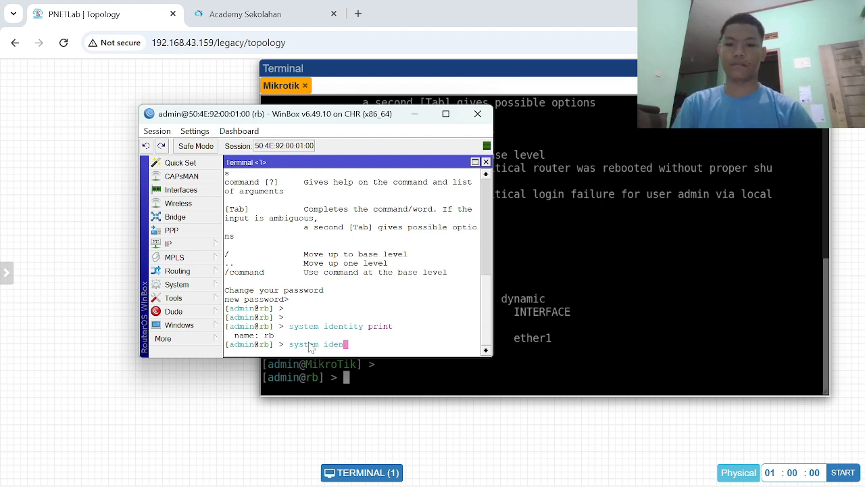
type("tity ")
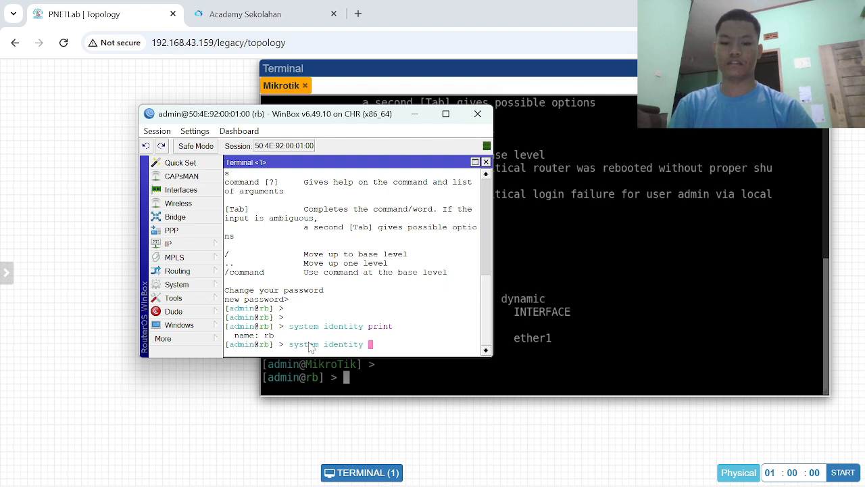
type("set name")
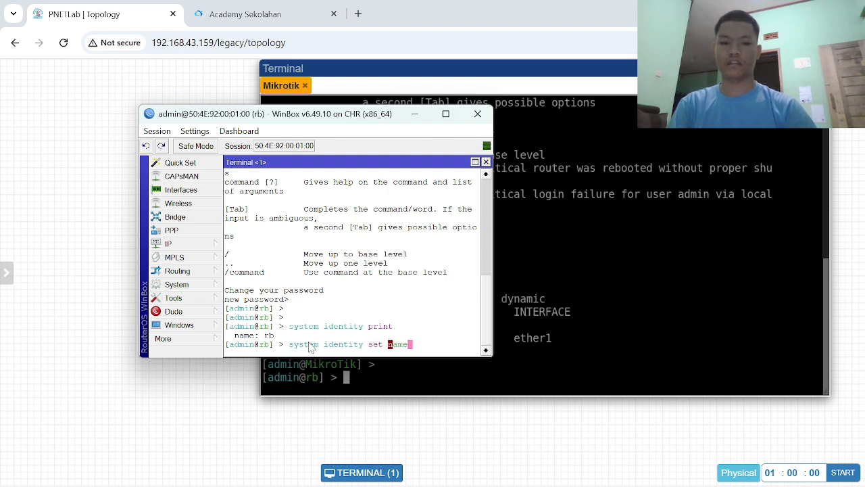
type("=")
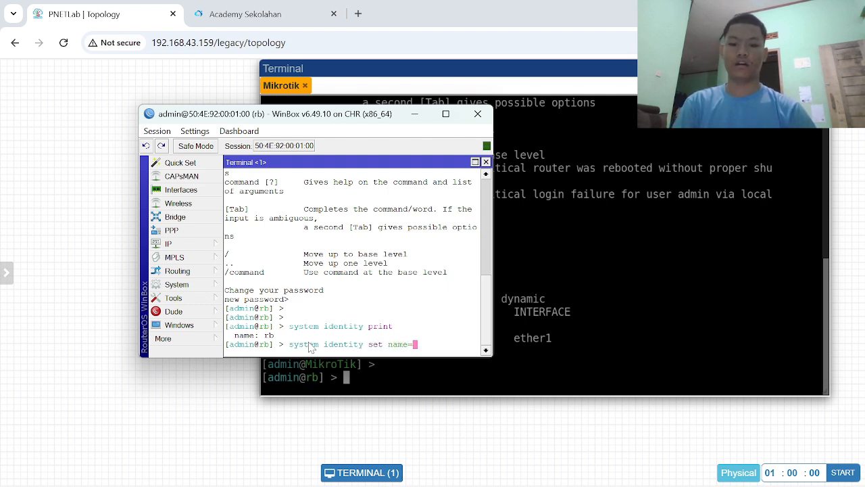
type("rb")
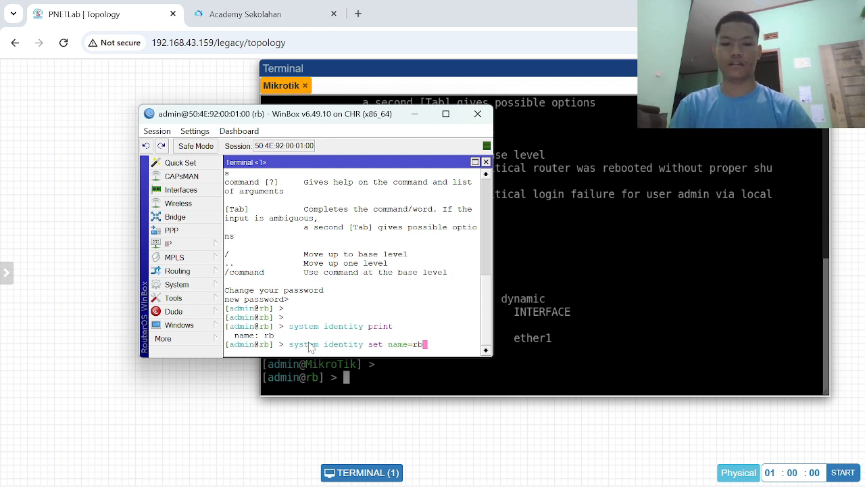
type("-rifqi")
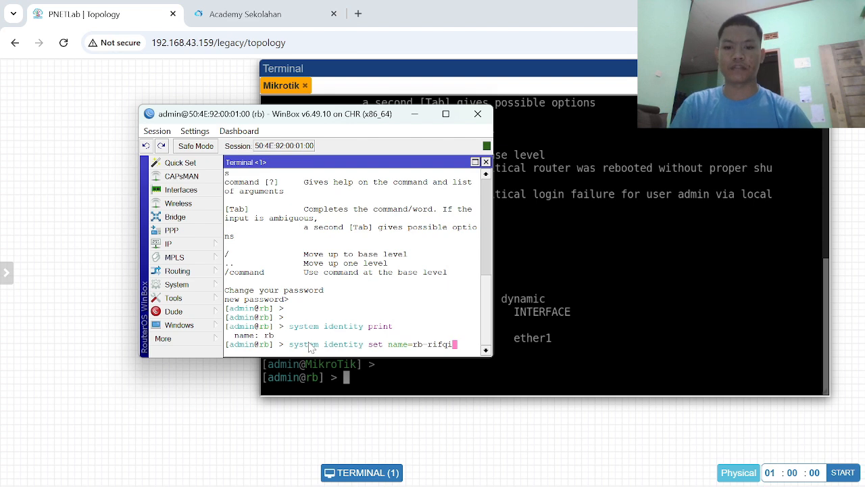
key("Return")
- Print the system identity again to check the new name, and enter a blank line in the PNETLab console to refresh its prompt
type("syste")
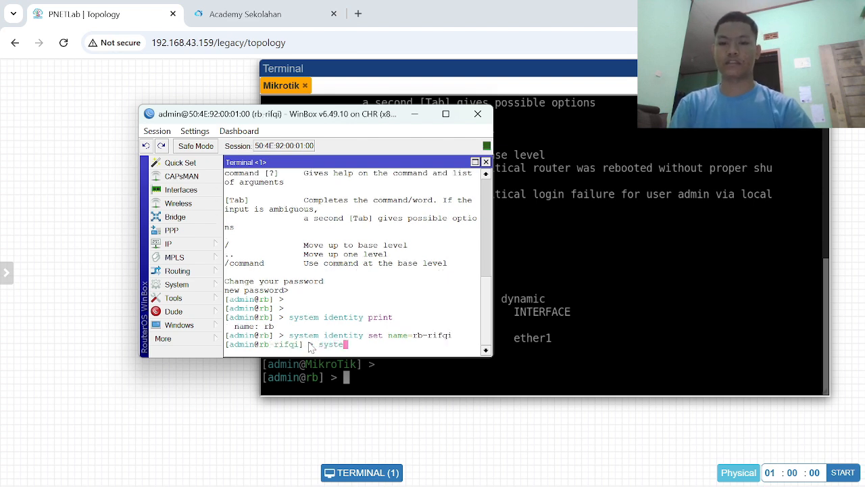
type("m")
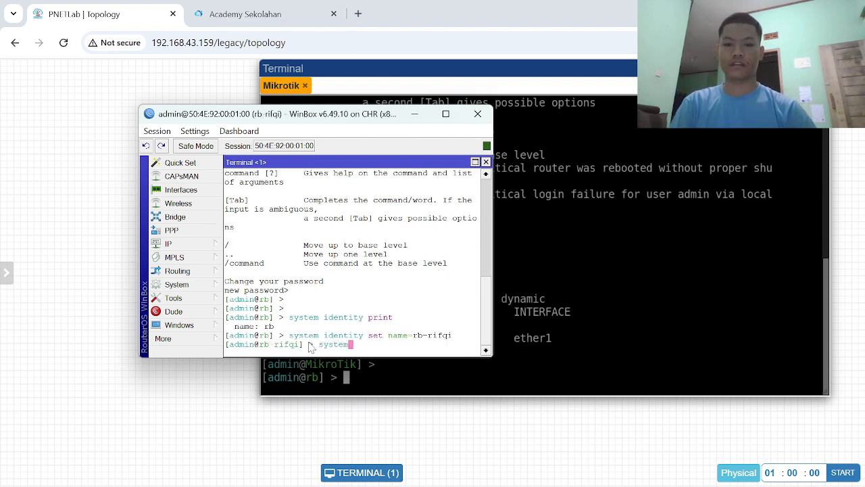
type(" identity")
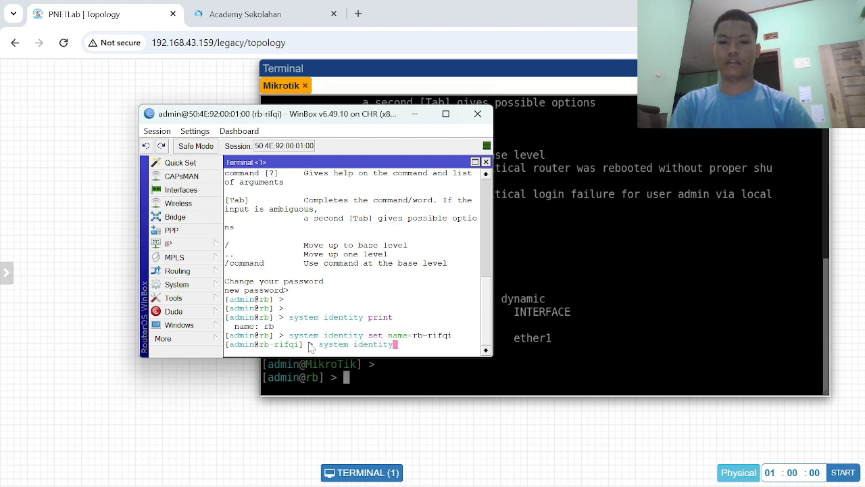
type(" p")
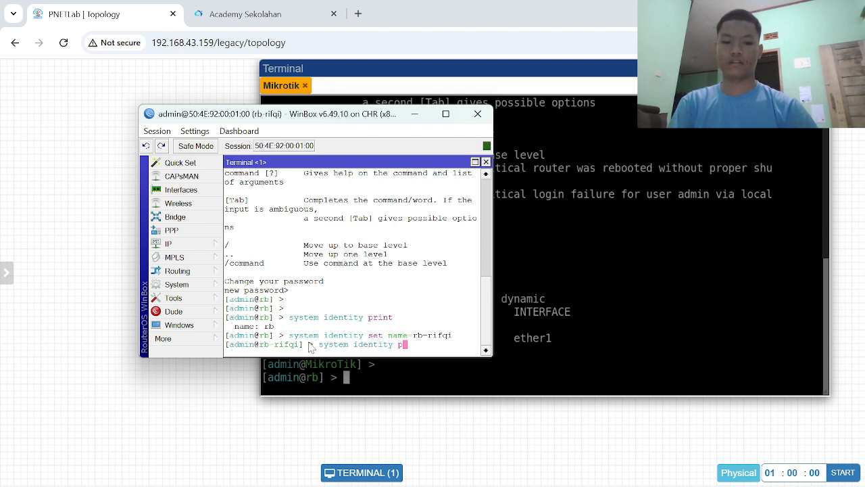
type("rint")
key("Return")
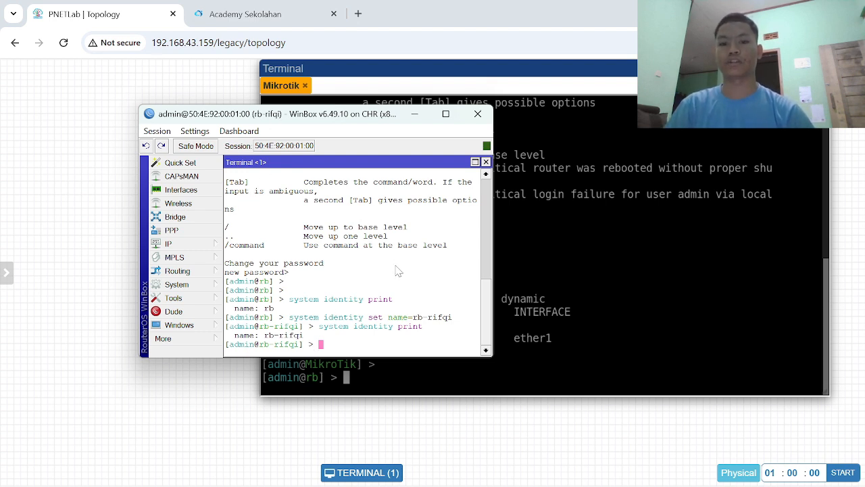
left_click(468, 383)
key("Return")
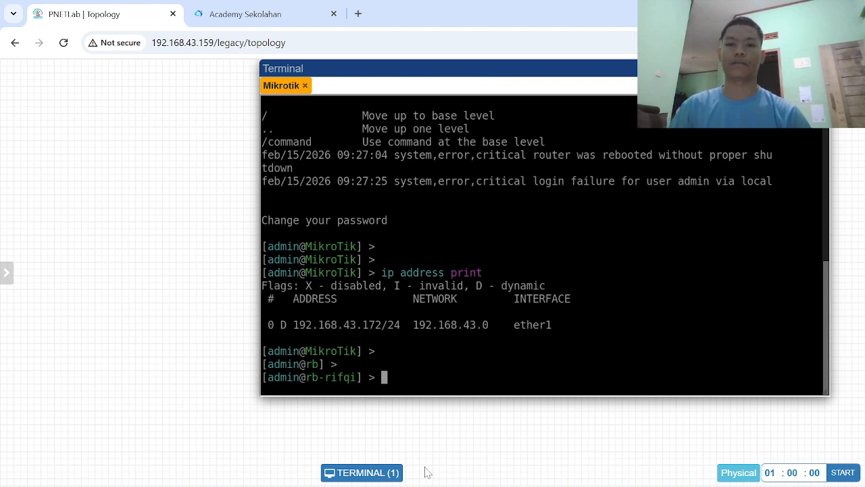
- Return to WinBox and start a new IP address entry with the address 192.168.88.1/24
left_click(531, 470)
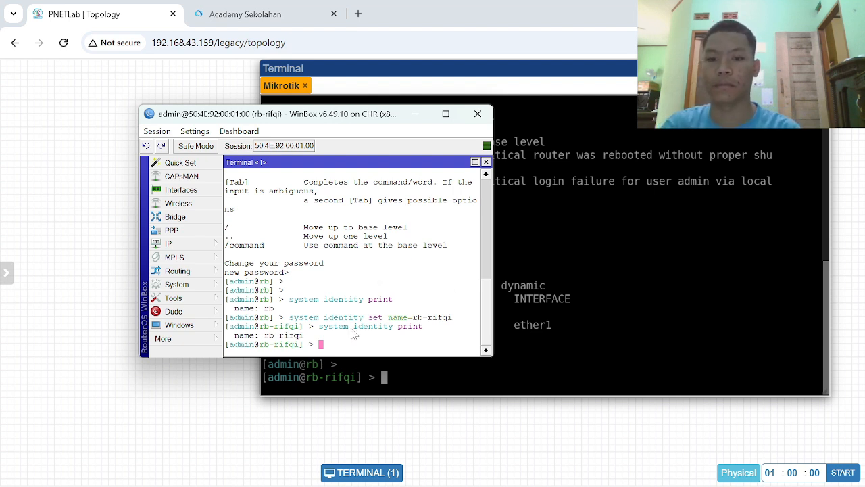
left_click(191, 247)
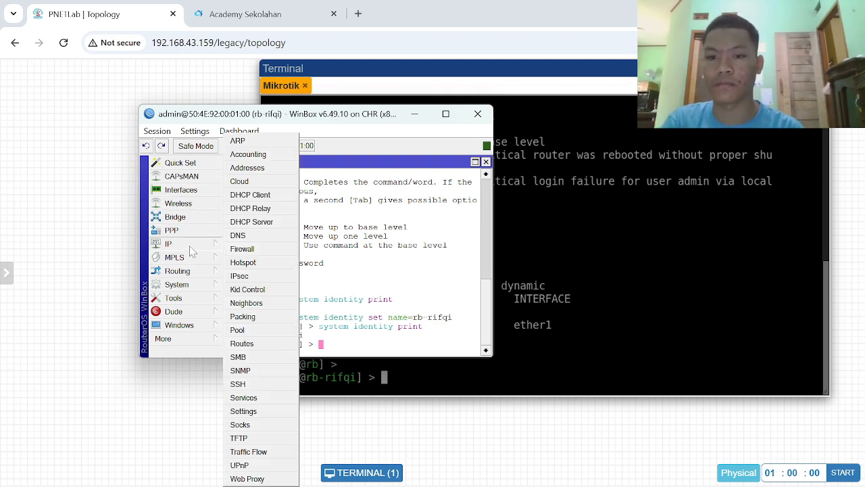
left_click(260, 168)
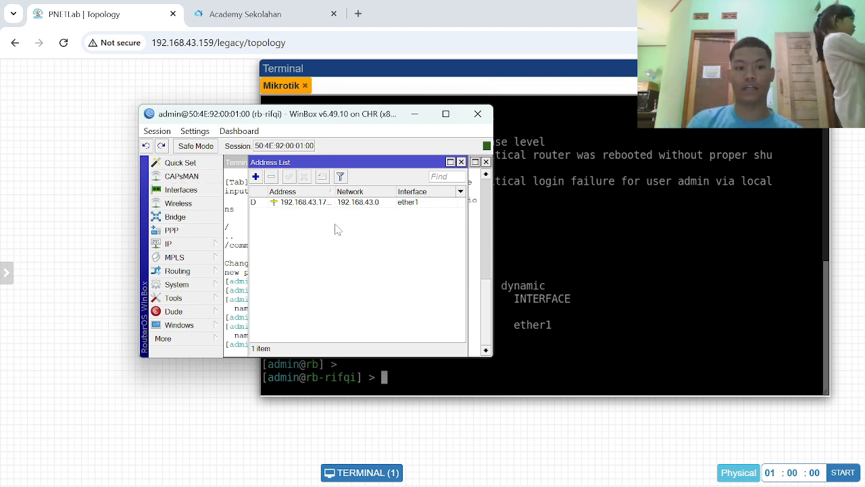
left_click(255, 177)
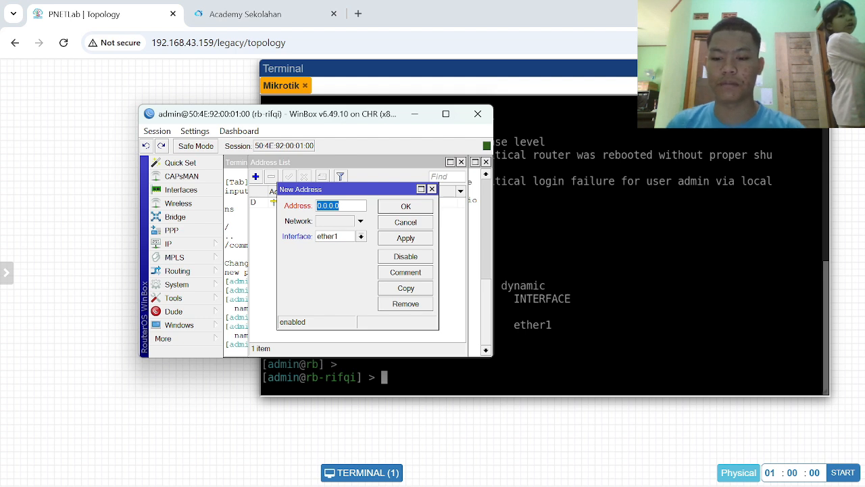
type("192.168.")
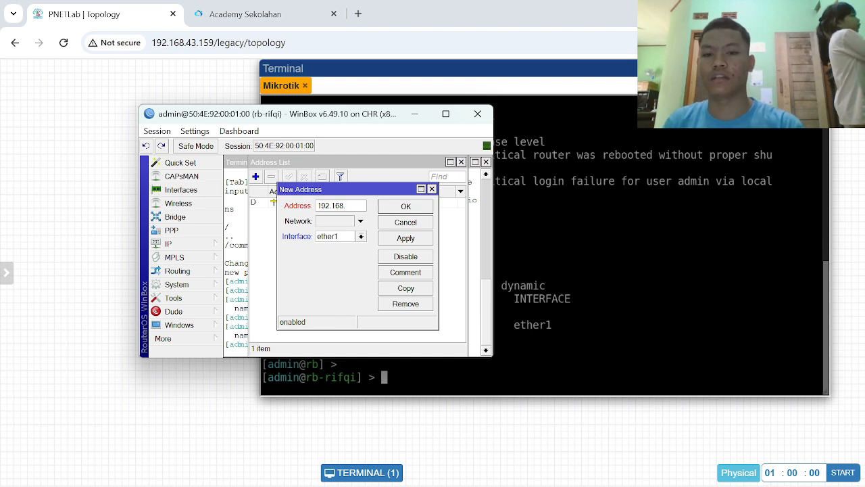
type("88.1")
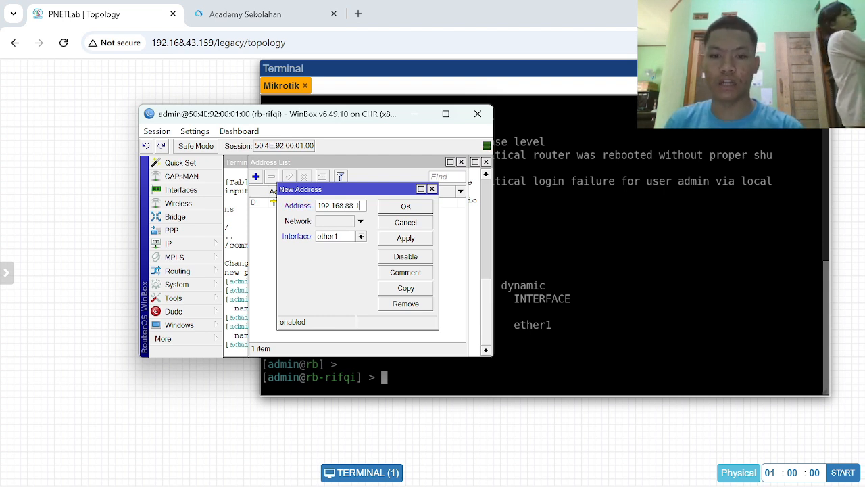
type("/24")
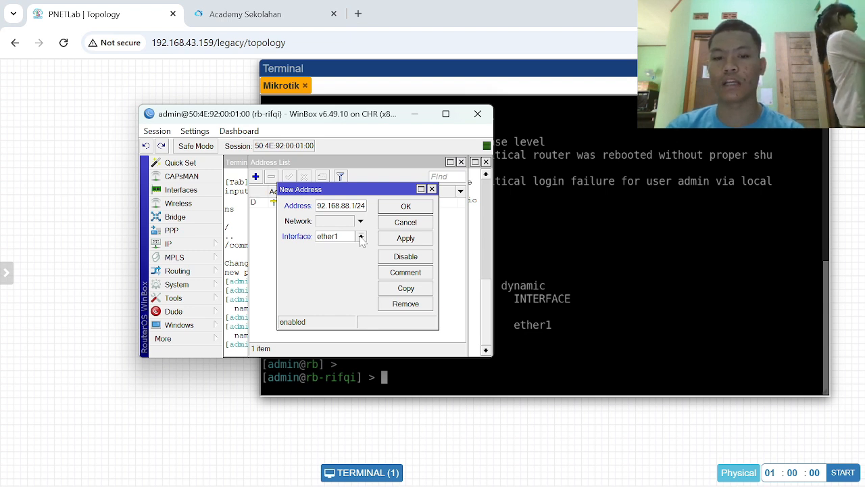
- List the router's interfaces in the PNETLab console with interface print
left_click(527, 375)
type("interface")
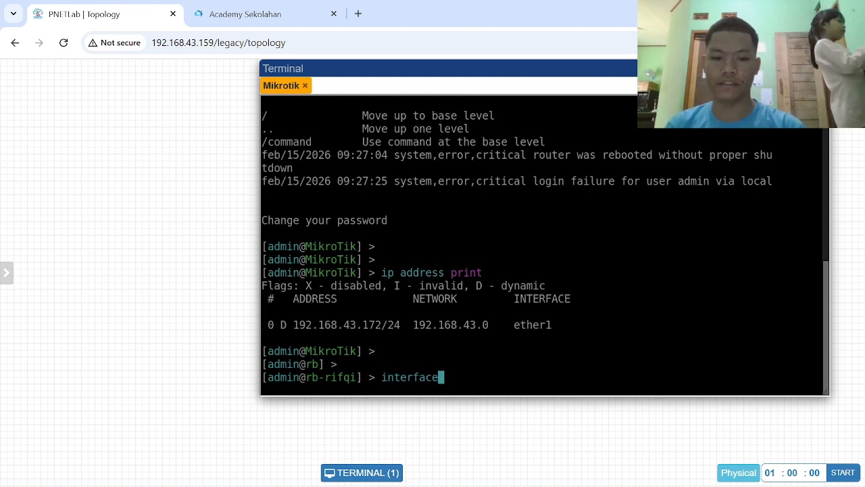
type(" print")
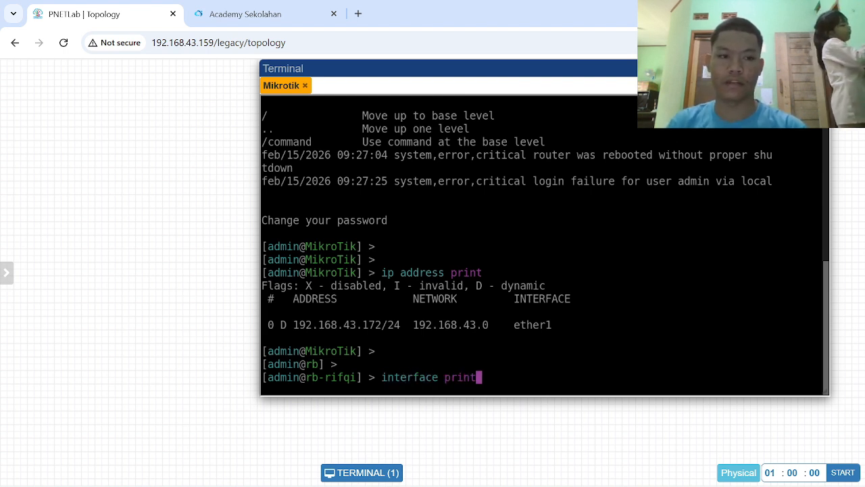
key("Return")
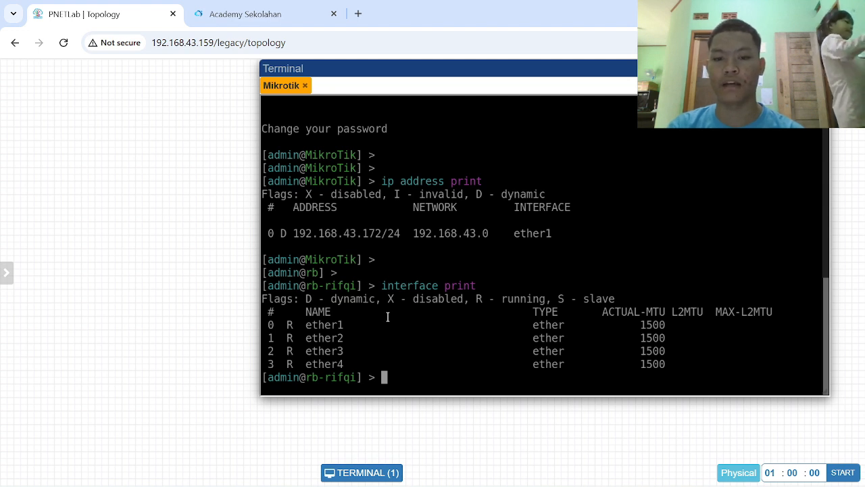
- Switch back to WinBox, assign the new address to interface ether2, save it and close the address list
mouse_move(472, 484)
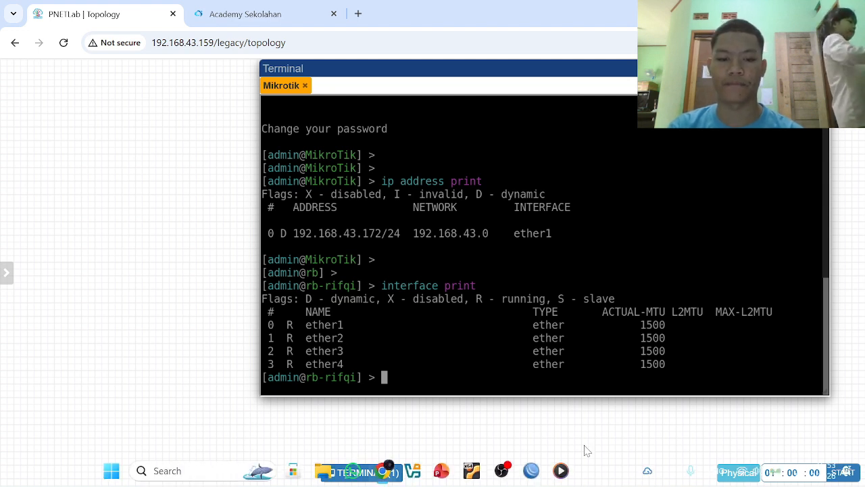
left_click(531, 472)
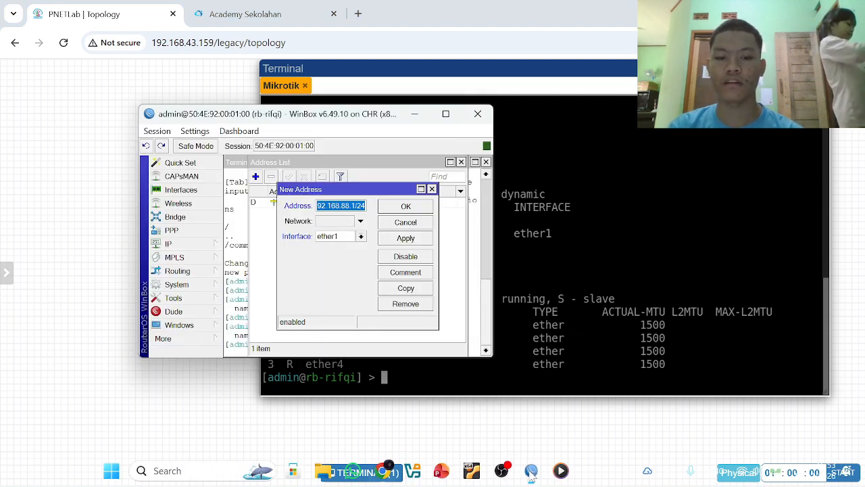
left_click(361, 236)
left_click(359, 256)
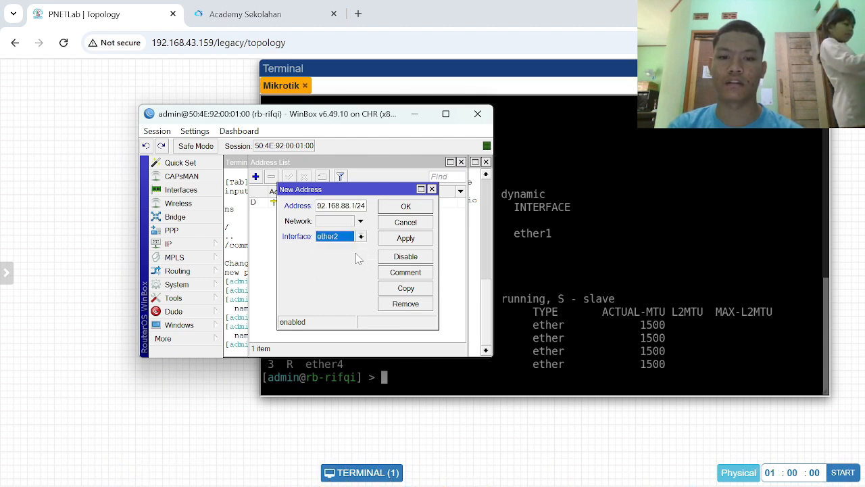
left_click(396, 243)
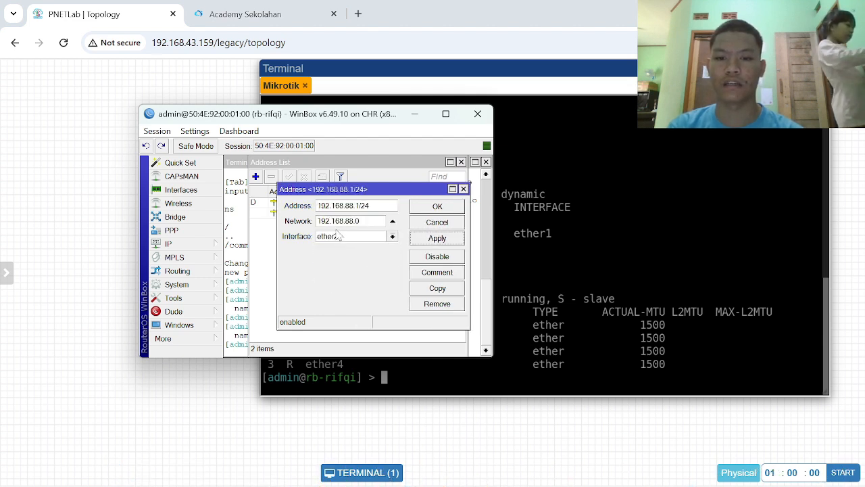
left_click(451, 211)
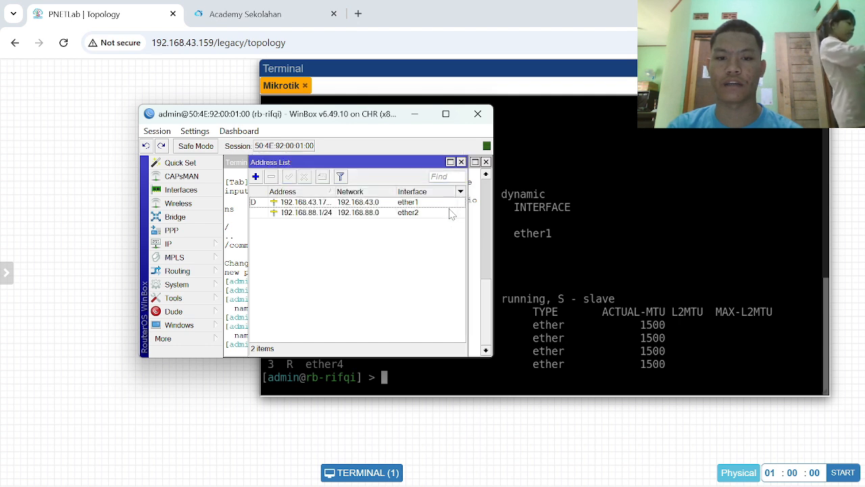
left_click(461, 162)
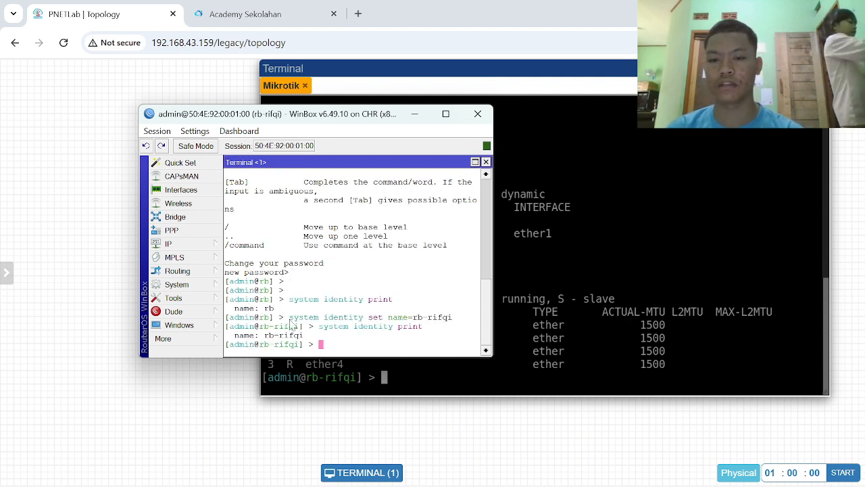
- Open a new WinBox terminal, skip the new password prompt and enter two blank lines
left_click(208, 340)
left_click(258, 408)
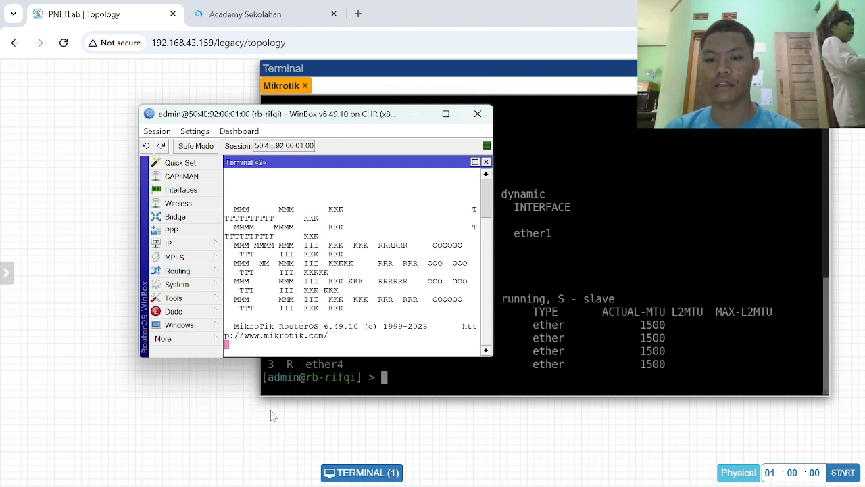
key("Return")
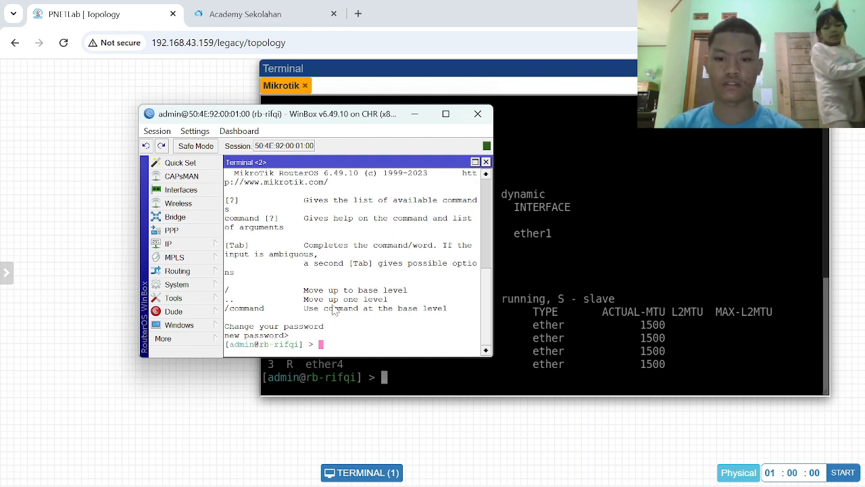
key("Return")
key("Return")
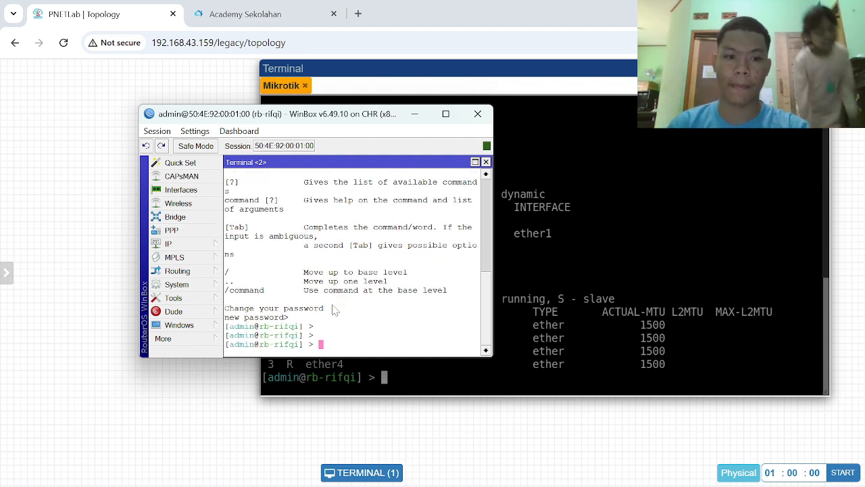
- List the router's IP addresses in the WinBox terminal with ip address print
type("io")
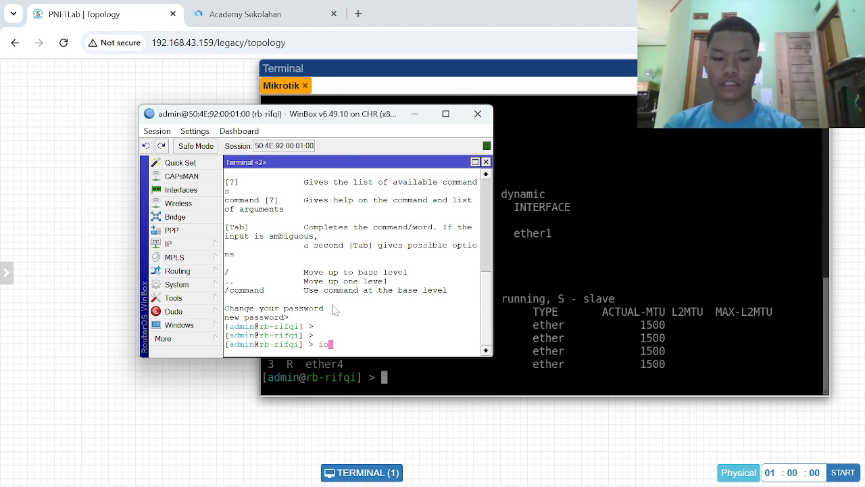
key("BackSpace")
type("p ")
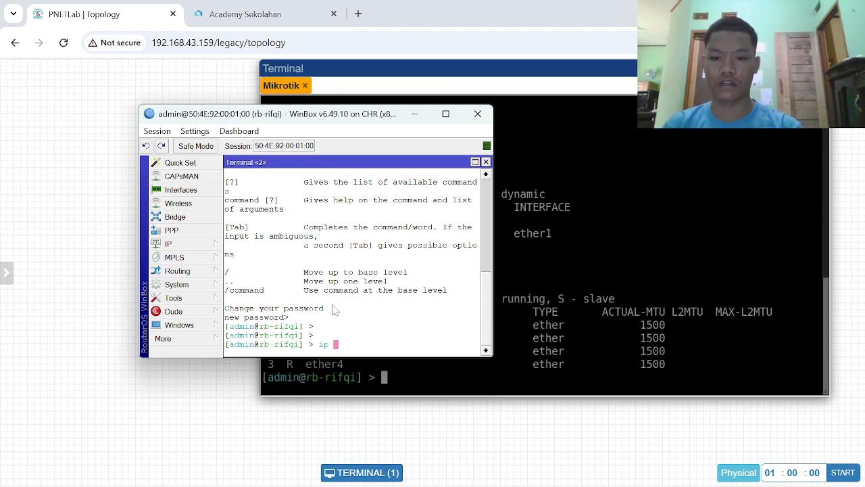
type("address print")
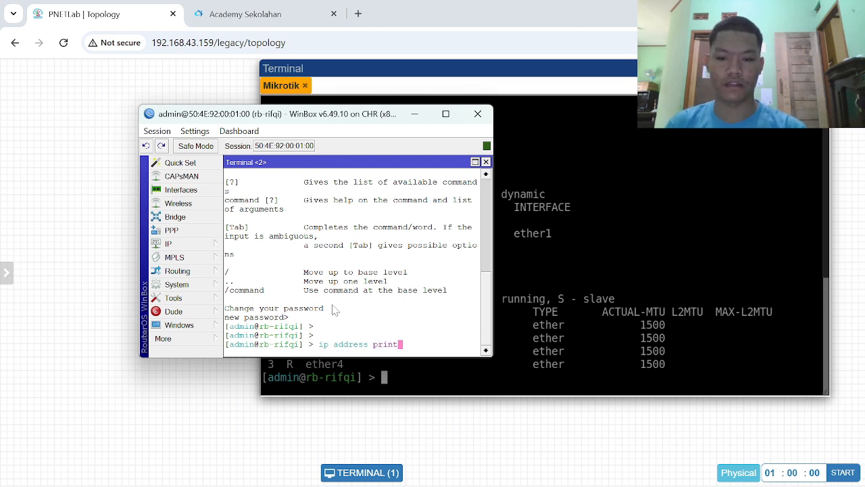
key("Return")
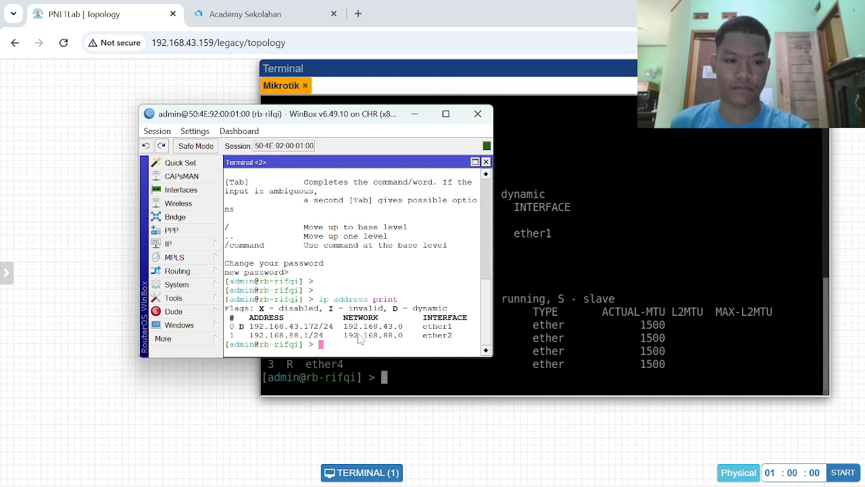
- List the router's interfaces in the WinBox terminal with interface print
type("i")
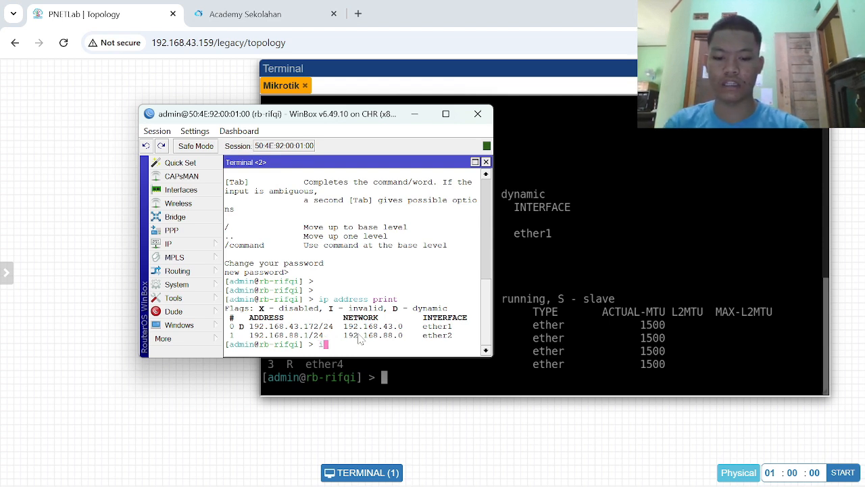
type("nterface")
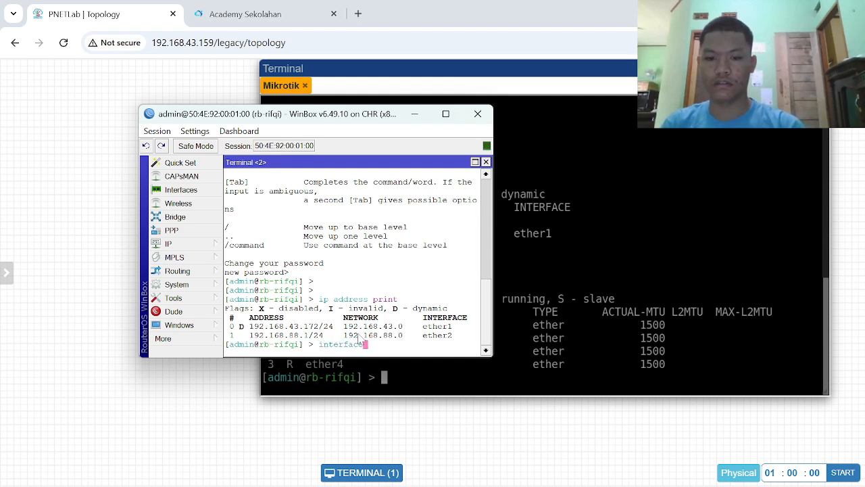
type(" print")
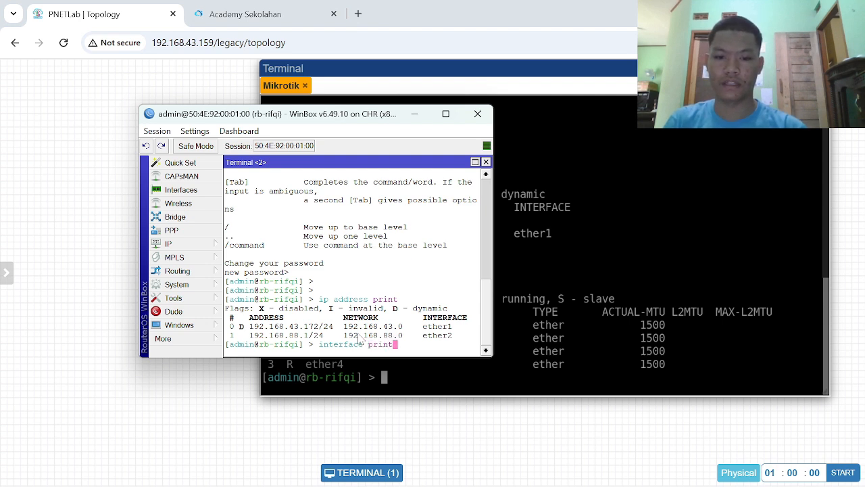
key("Return")
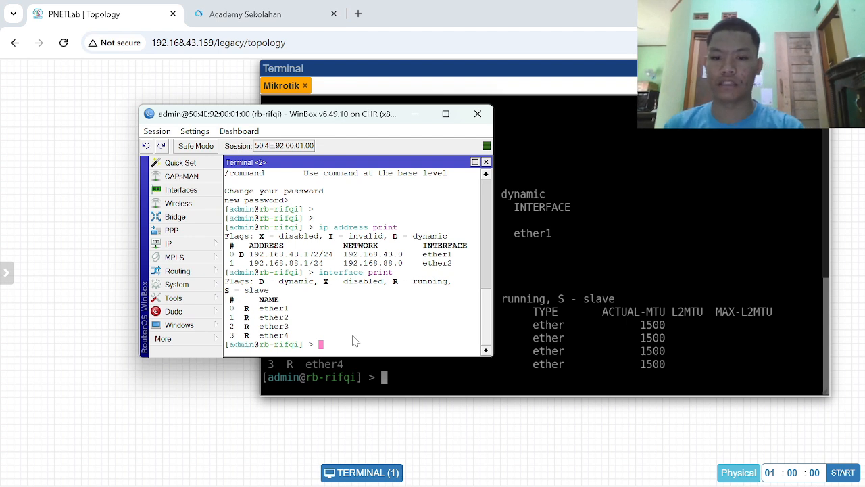
- Enter the ip address level in the terminal and start an add command with address=192.168.77.1/24
type("ip address")
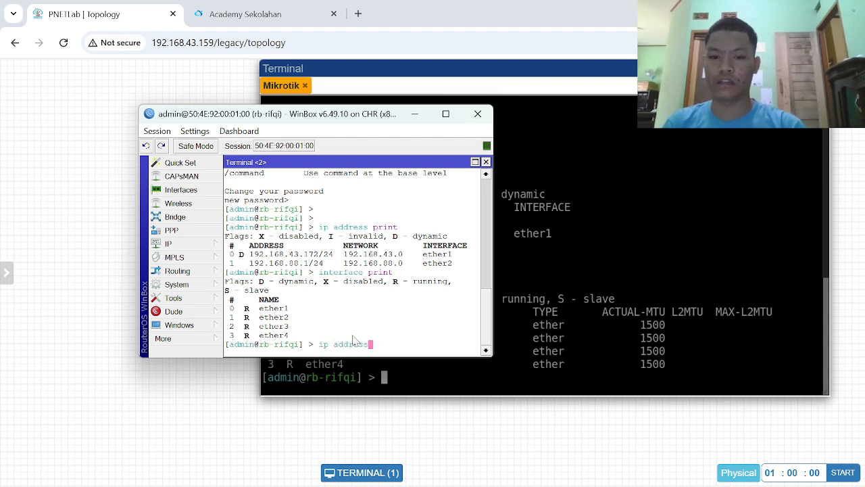
key("Return")
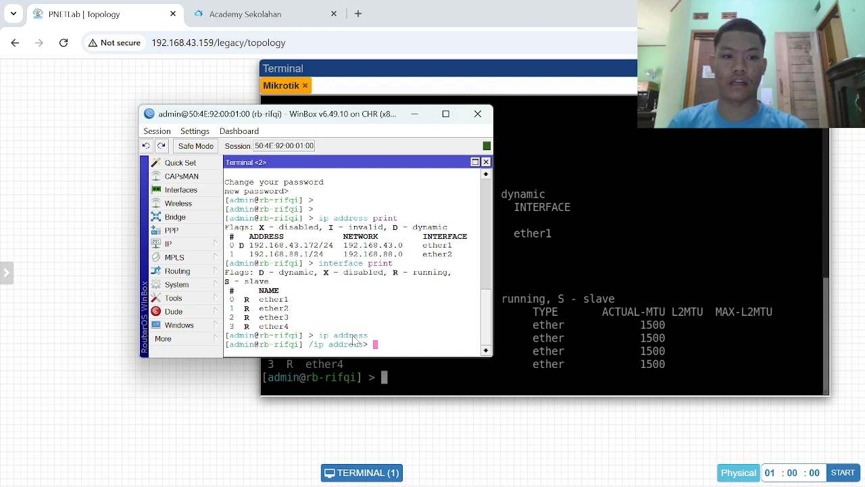
type("add add")
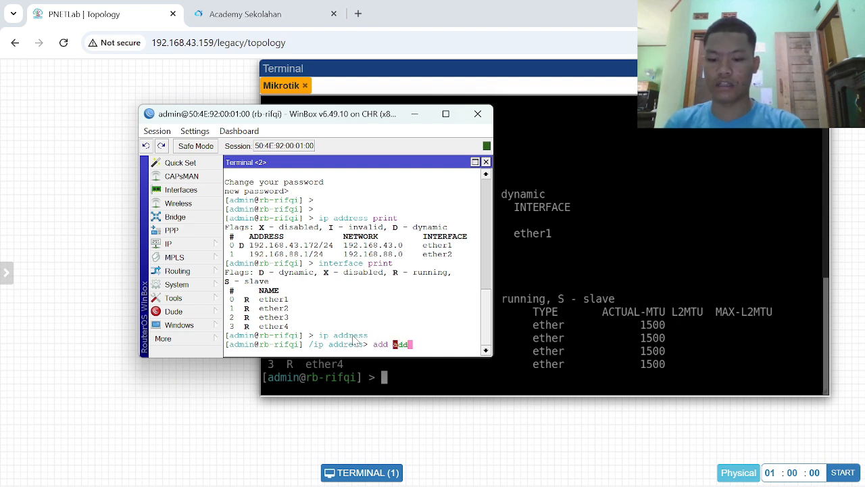
type("ress")
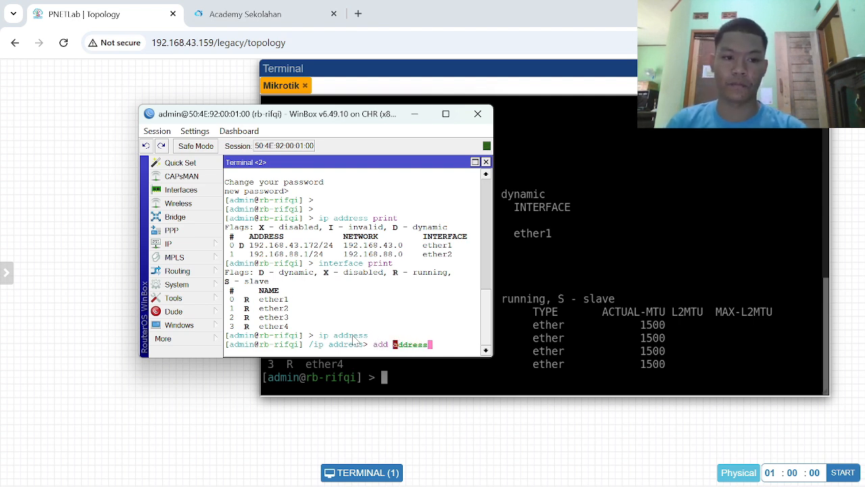
type("=")
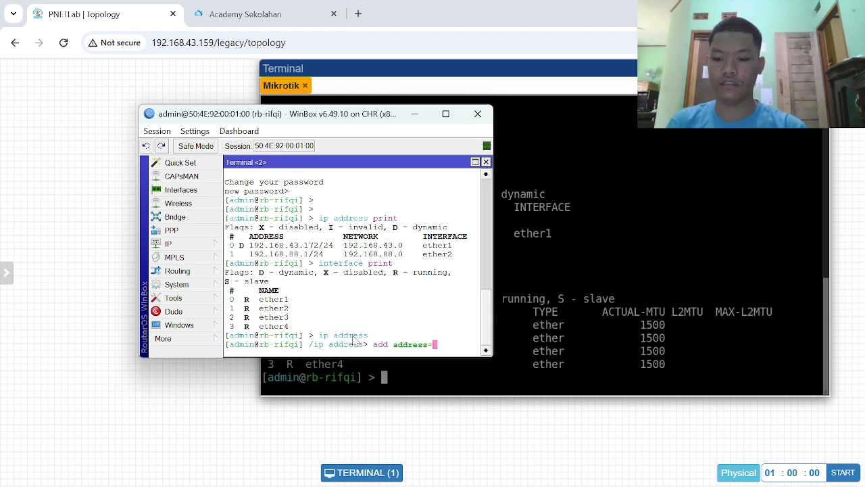
type("192.168")
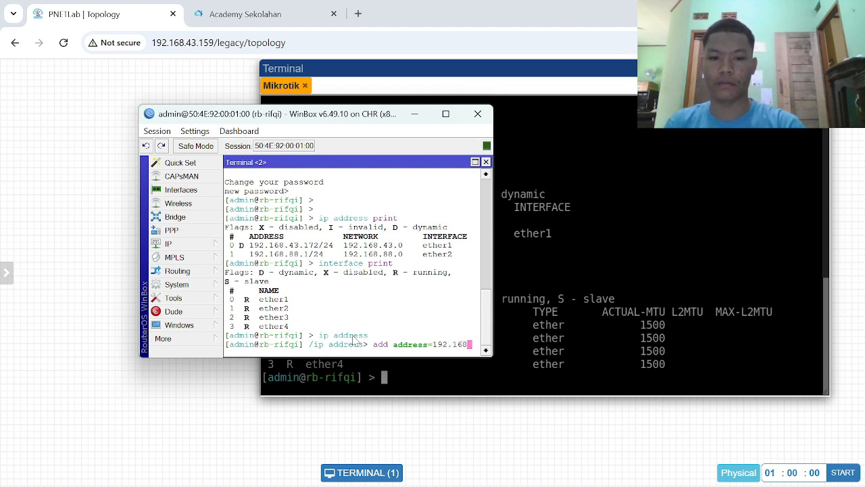
type(".77")
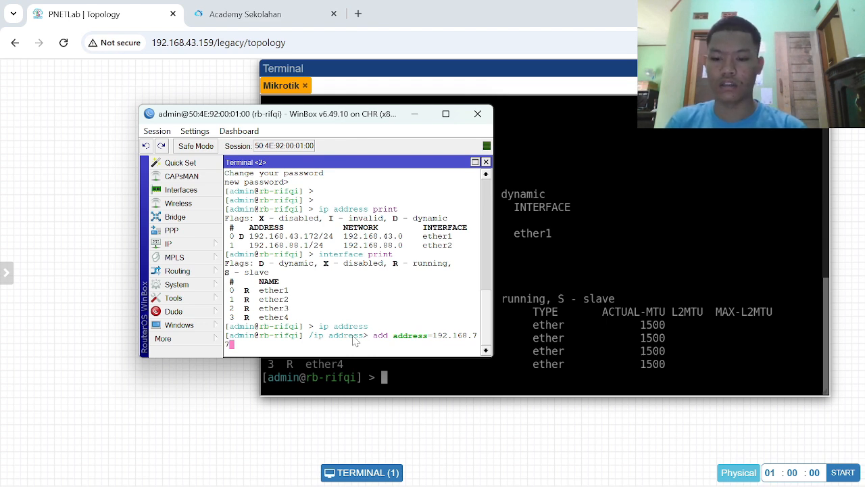
type(".1/24")
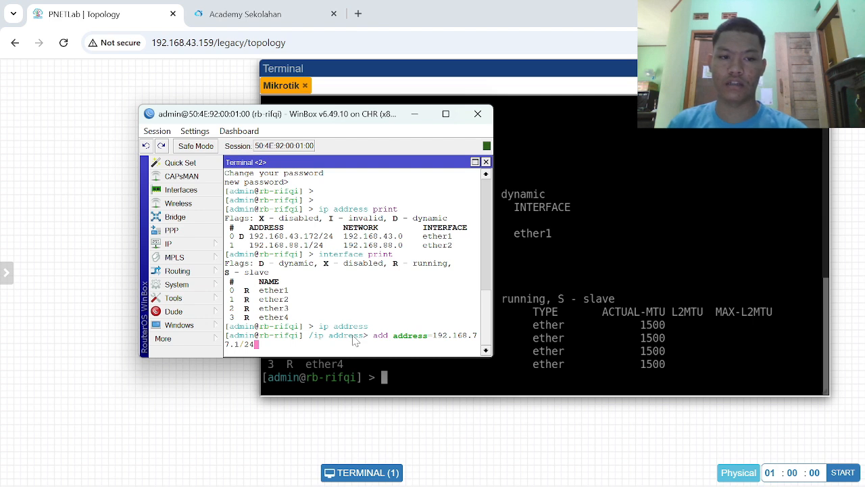
- Complete the add command with interface=ether3 and run it
type("inter")
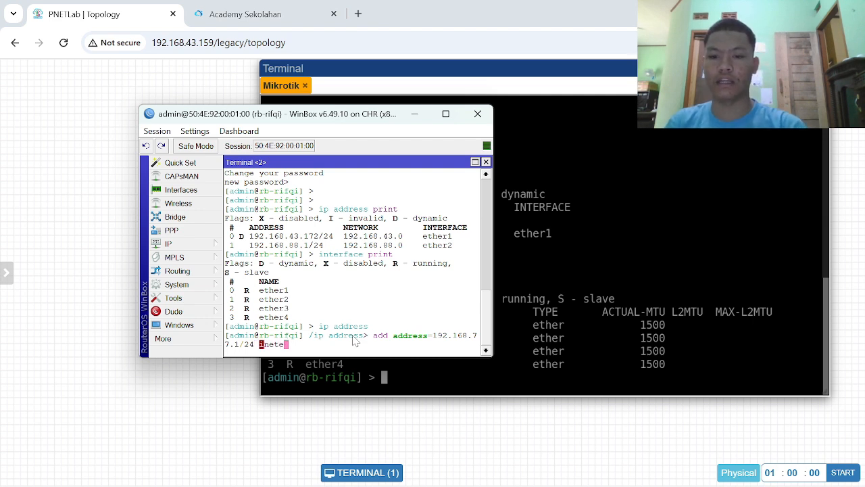
key("BackSpace")
key("BackSpace")
key("BackSpace")
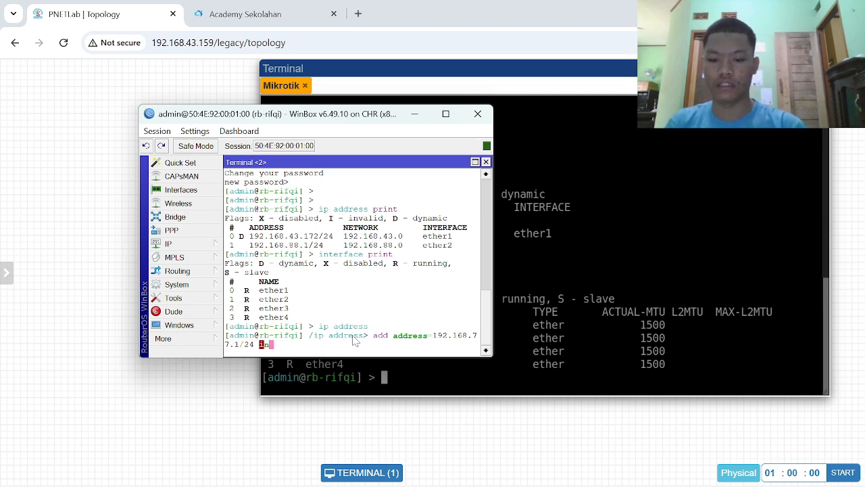
type("terfac")
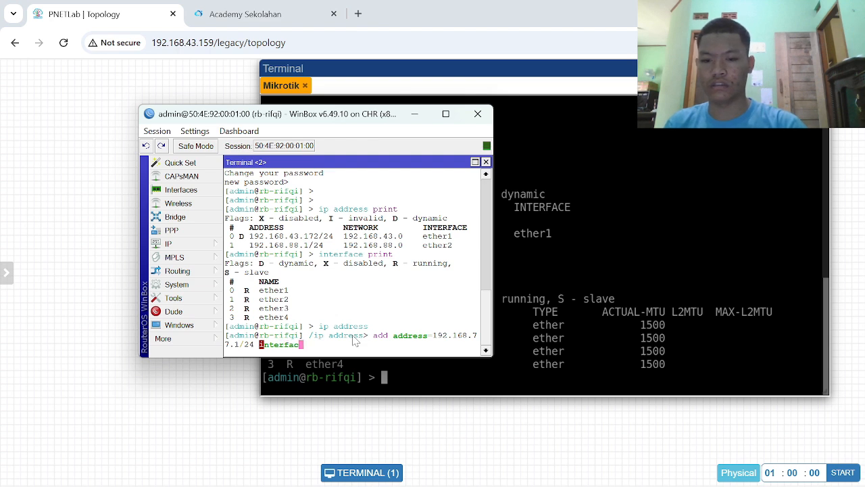
type("e=")
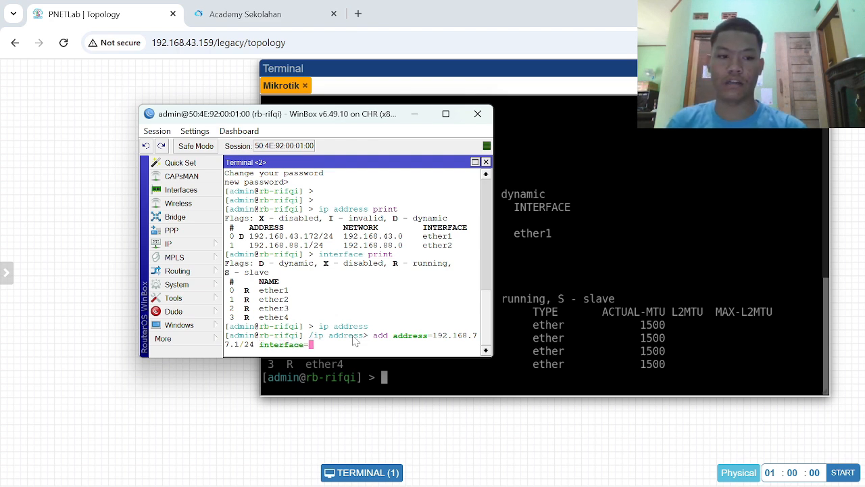
type("ether3")
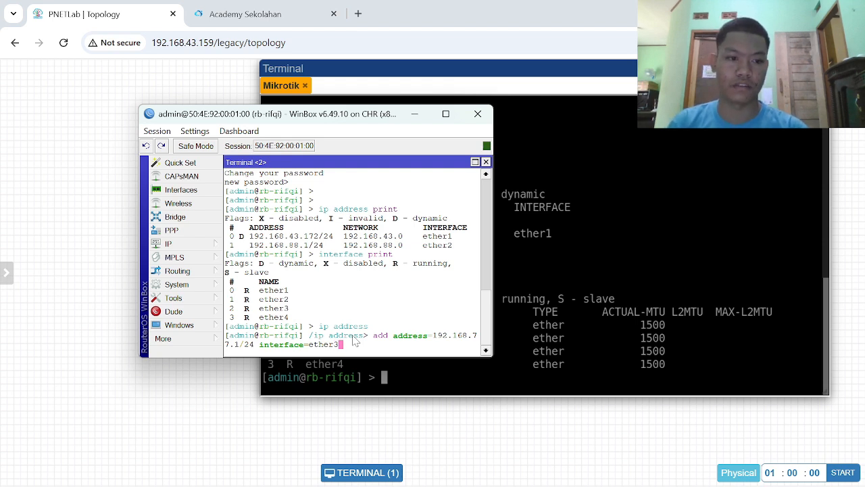
key("Return")
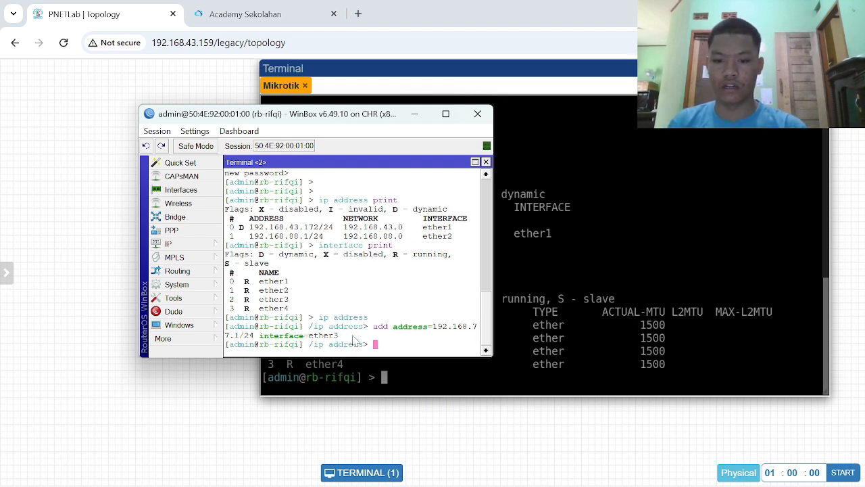
- Check the ether3 address by printing the addresses in the terminal and viewing the WinBox Address List, and close that list
type("print")
key("Return")
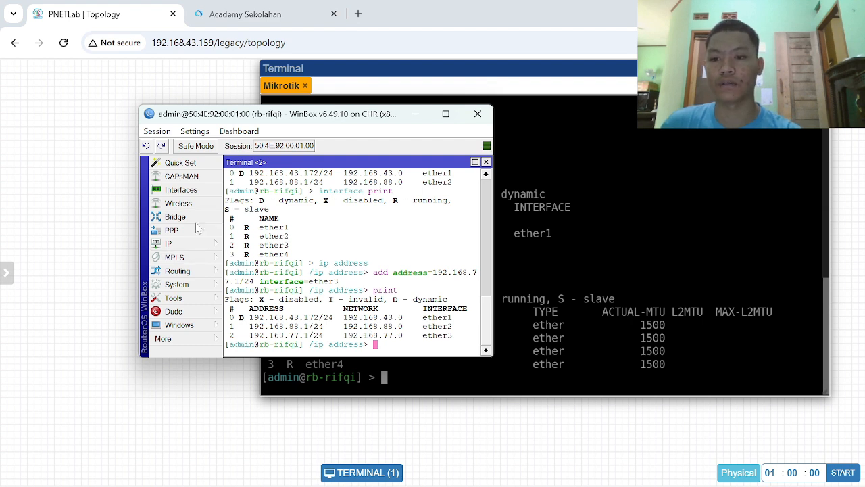
left_click(196, 245)
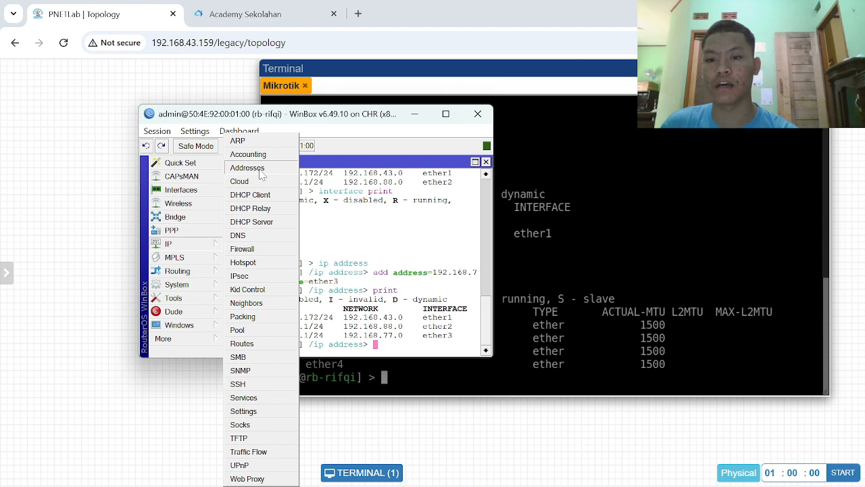
left_click(258, 169)
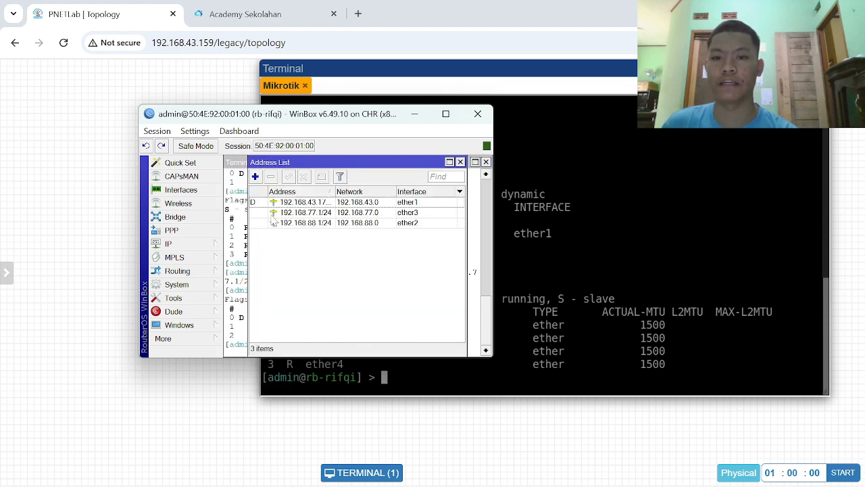
left_click(289, 214)
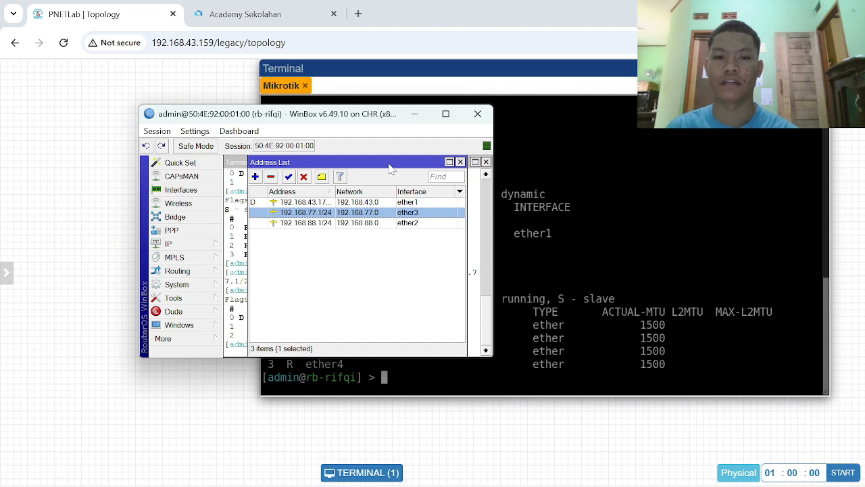
left_click(461, 163)
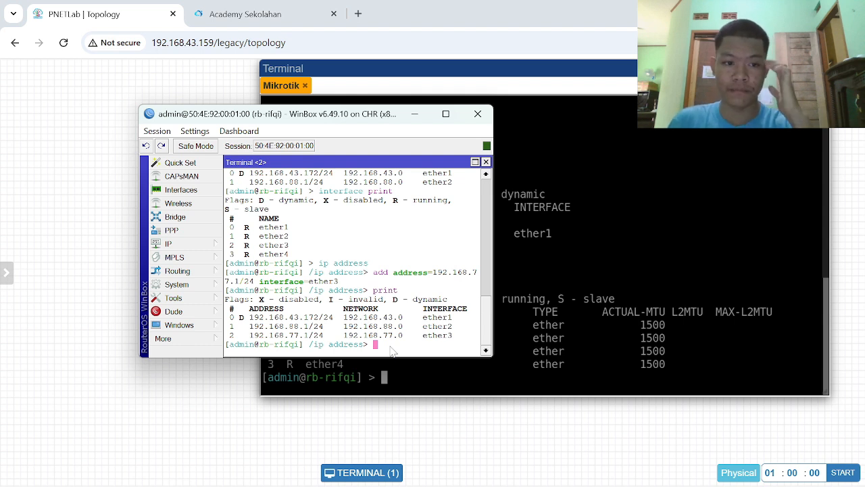
- Disable address entry 1, the one on ether2, with disable number=1 at the ip address level
type("sdsi")
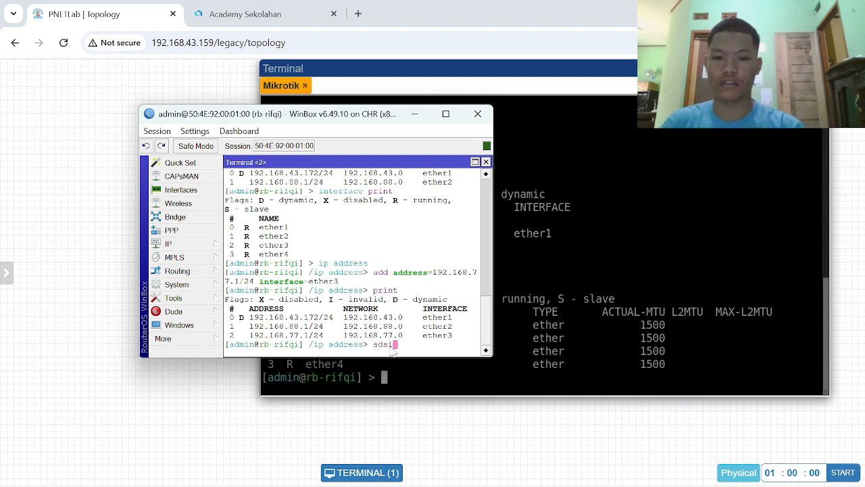
key("BackSpace")
type("di")
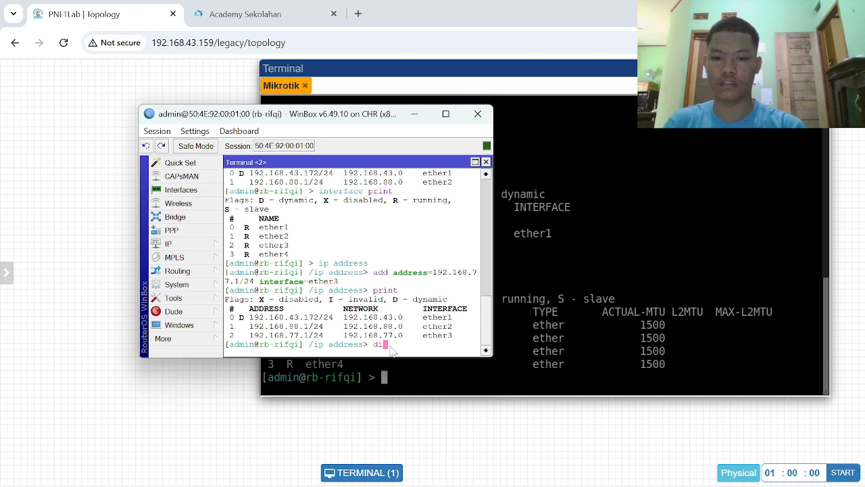
type("sable numbet")
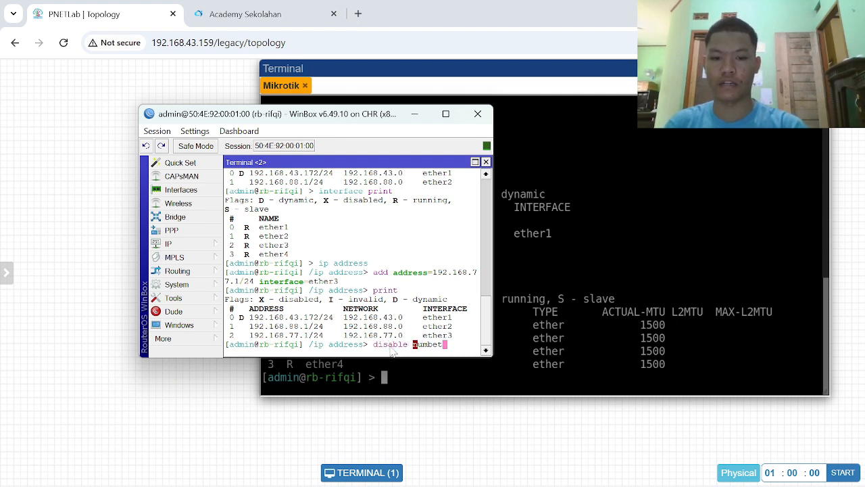
key("BackSpace")
type("r")
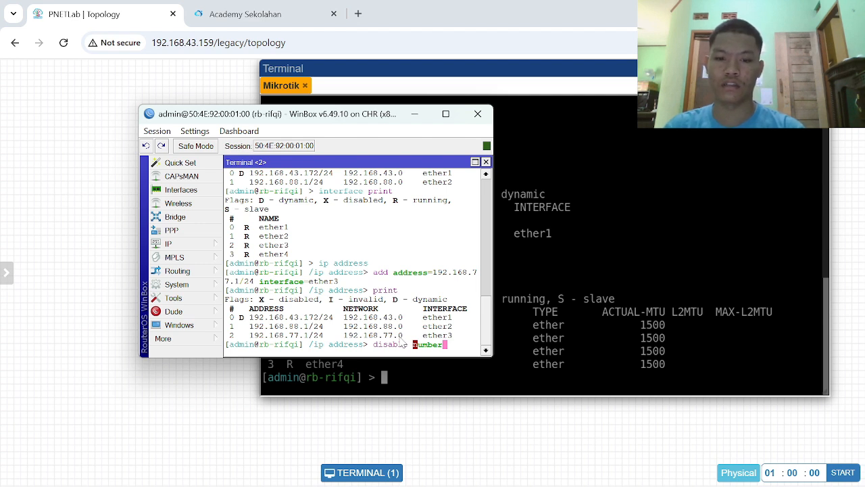
key("Tab")
type("1")
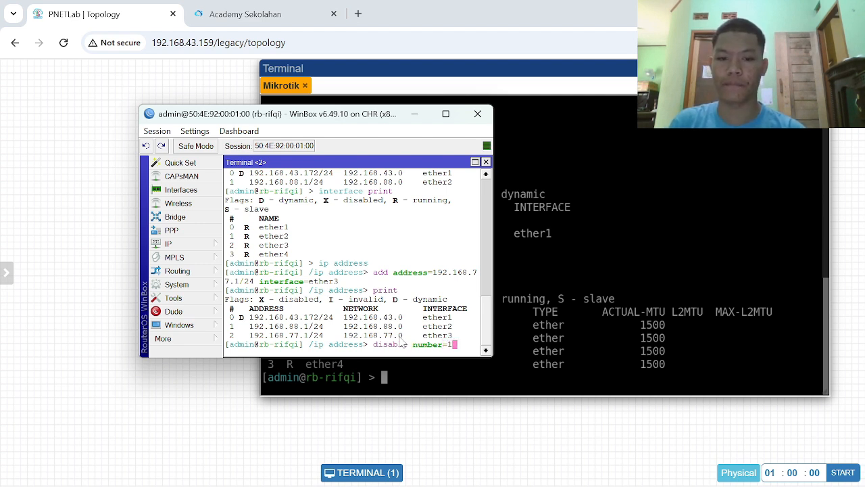
key("Return")
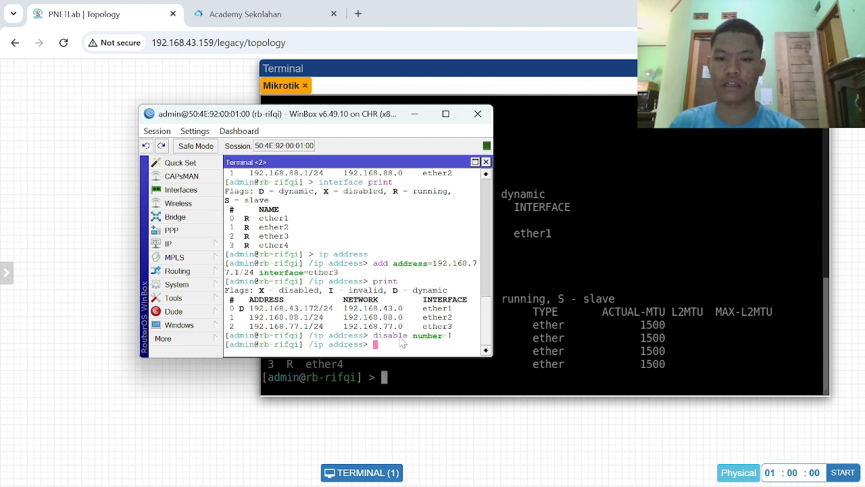
- Print the IP address list in the terminal to check the flag of the disabled ether2 entry
type("pr")
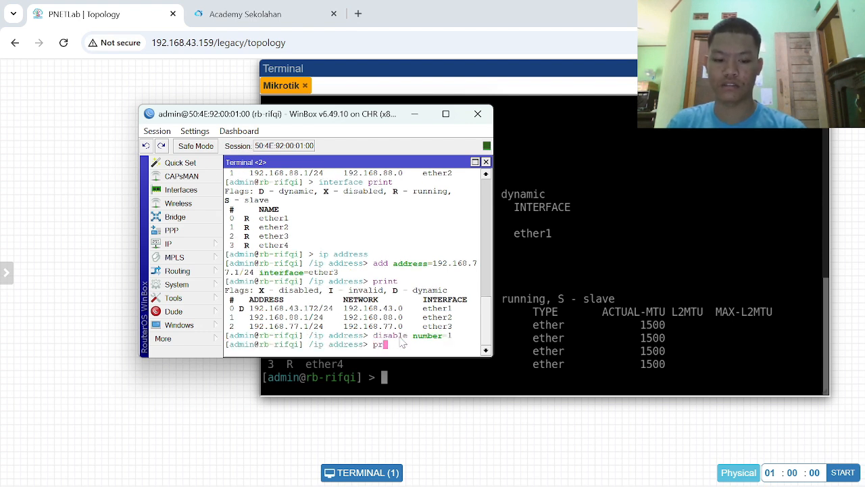
type("i")
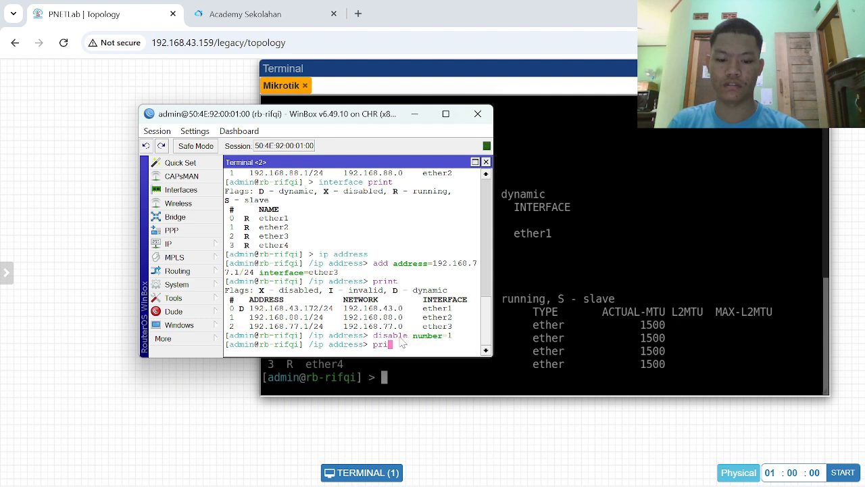
type("nt")
key("Return")
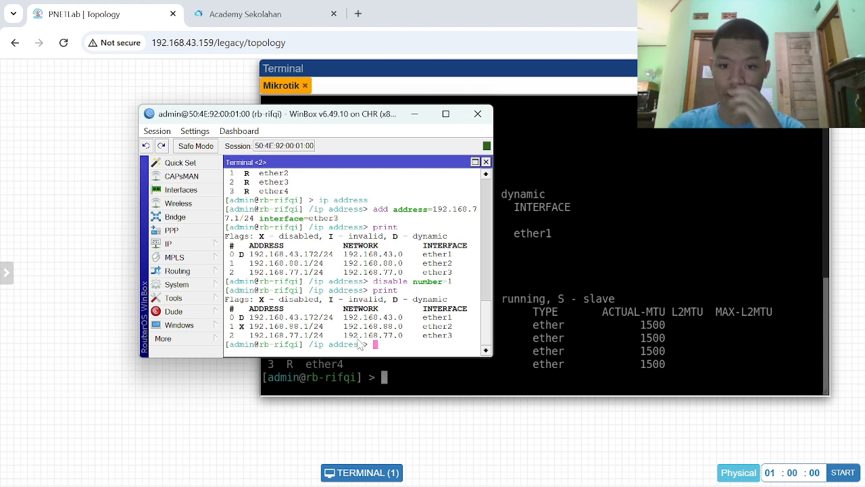
- Re-enable address entry 1 with enable number=1 and print the IP address list
type("e")
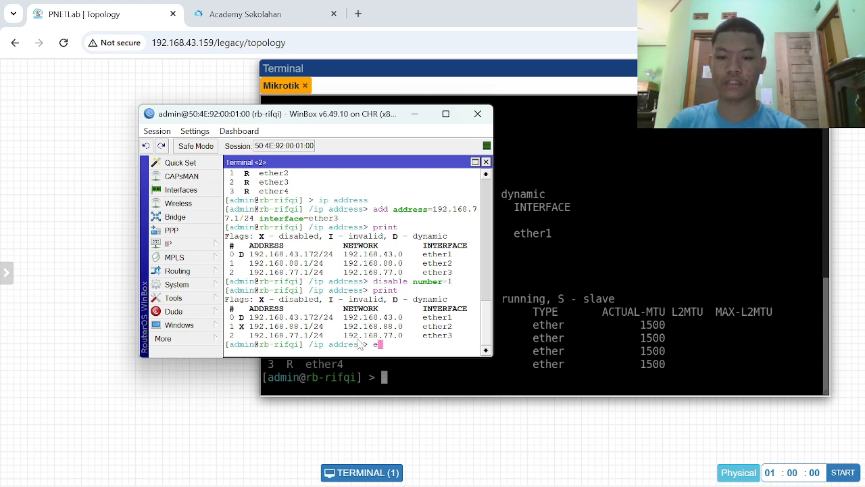
type("nabele")
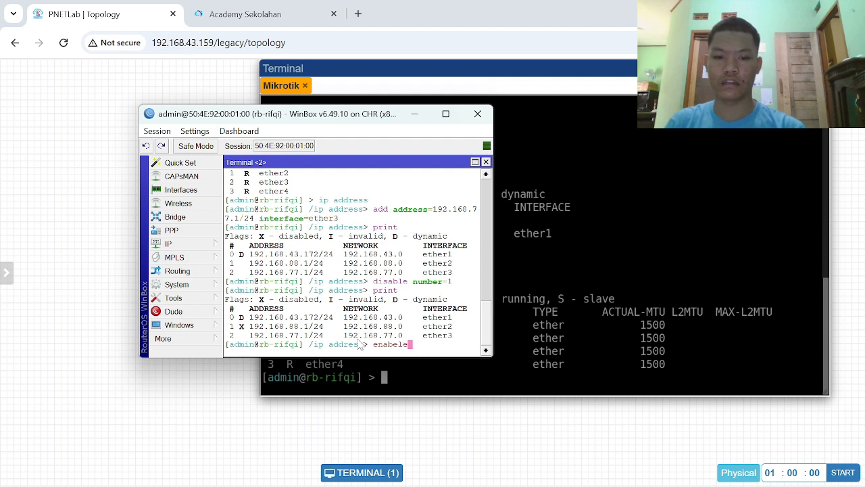
key("BackSpace")
key("BackSpace")
key("BackSpace")
type("le nu")
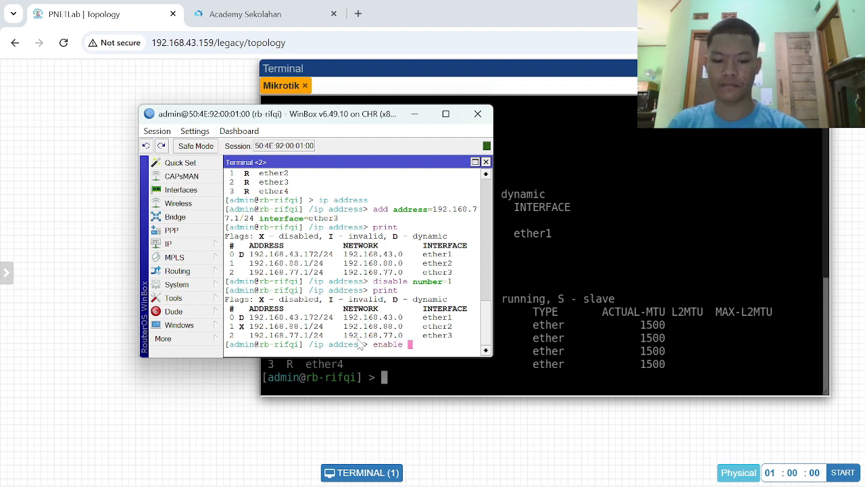
type("m")
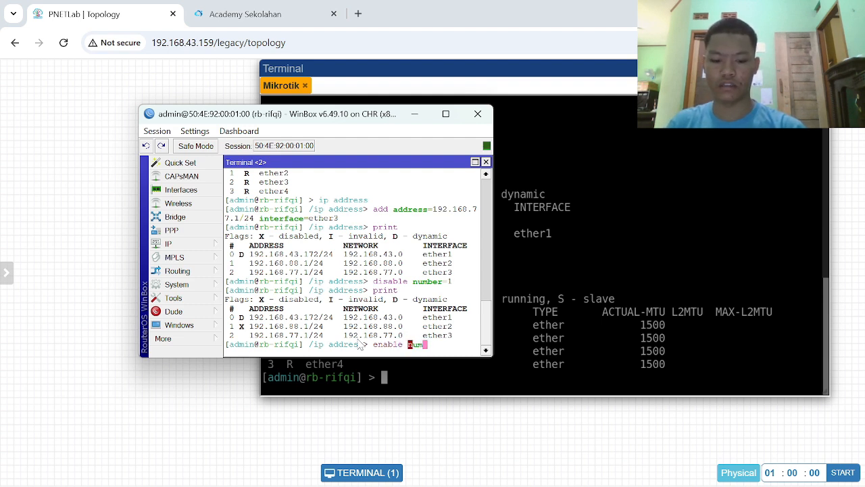
type("ber=")
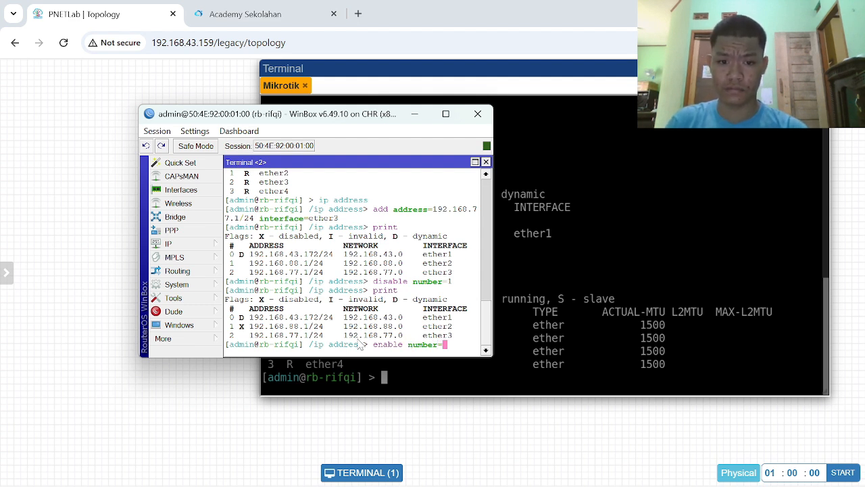
type("1")
key("Return")
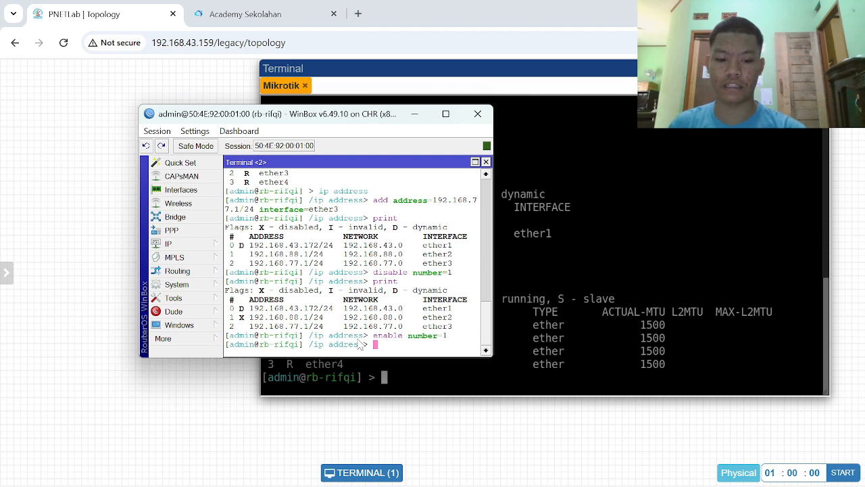
type("print")
key("Return")
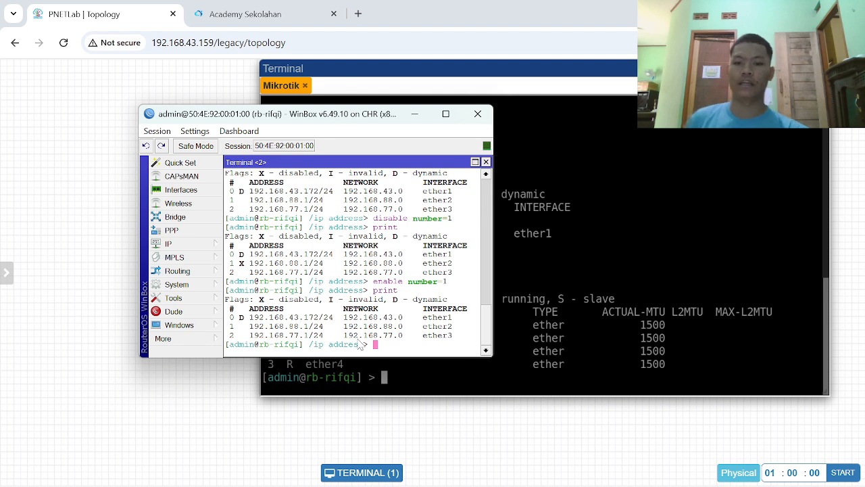
- Change the IP address of entry 1 to 192.168.99.1/24 with a set command in the terminal
type("set")
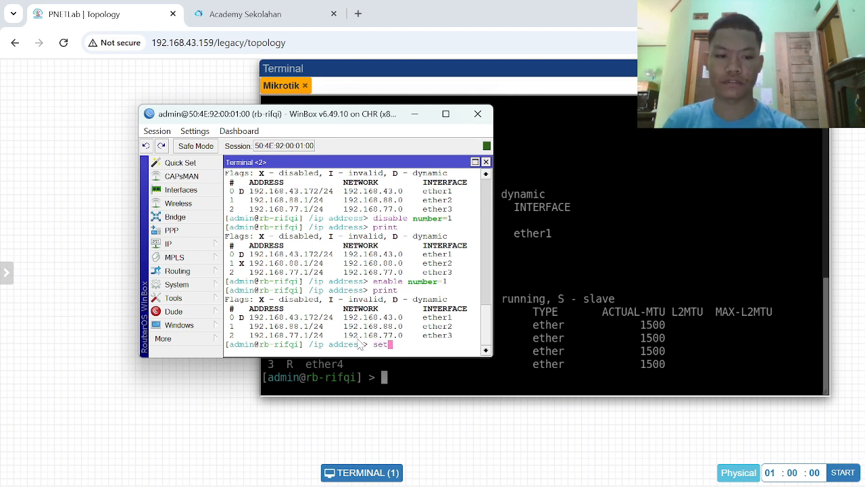
type(" 1 ")
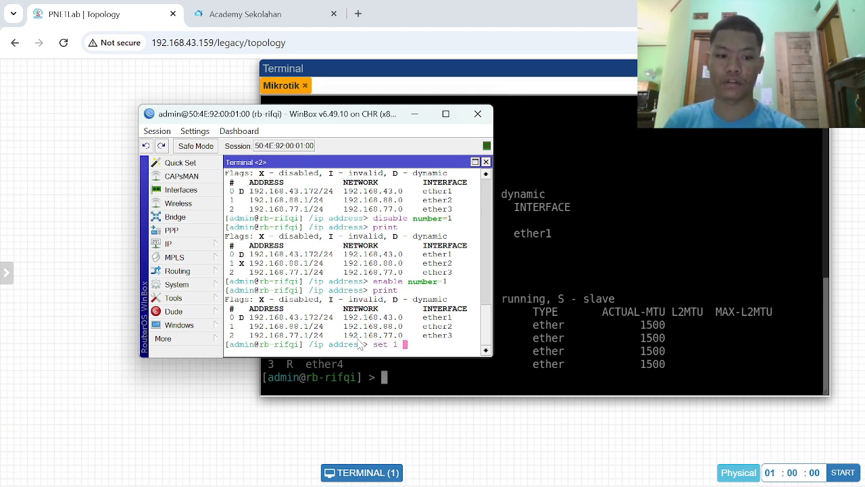
type("address")
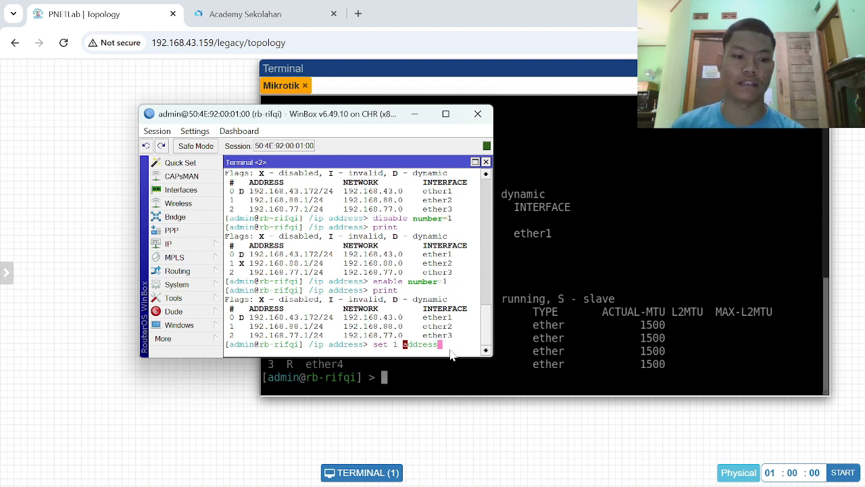
type("=")
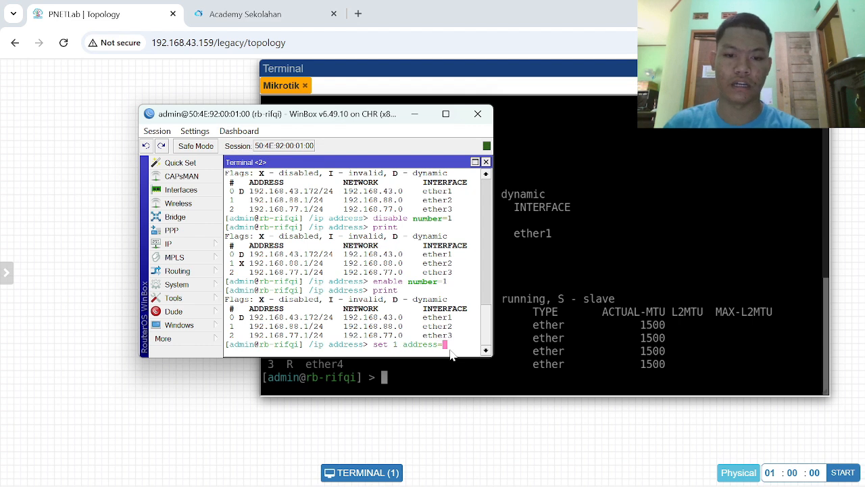
type("192")
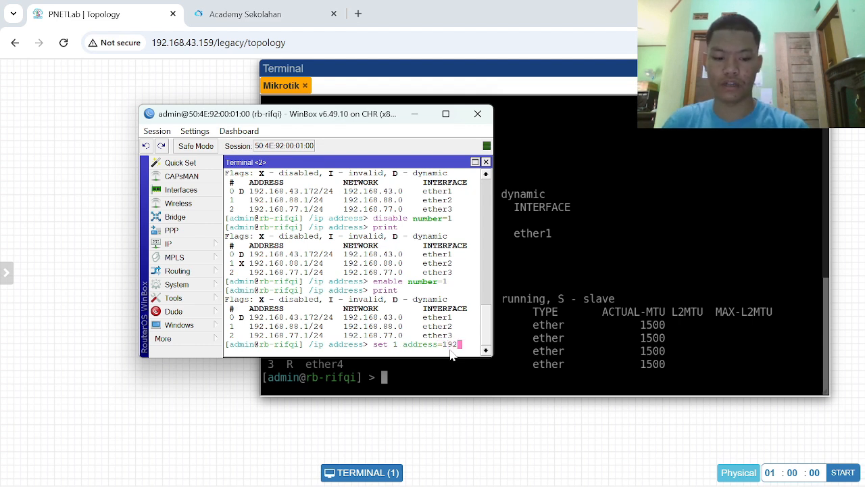
type(".168")
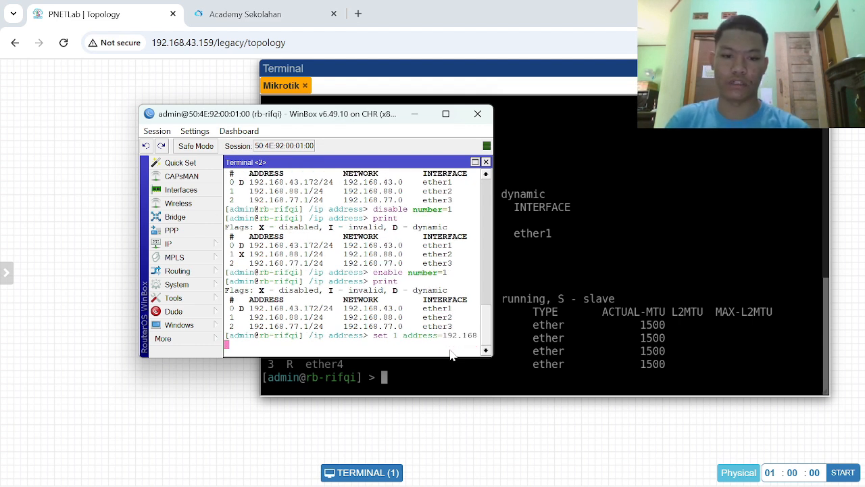
type(".")
type("9")
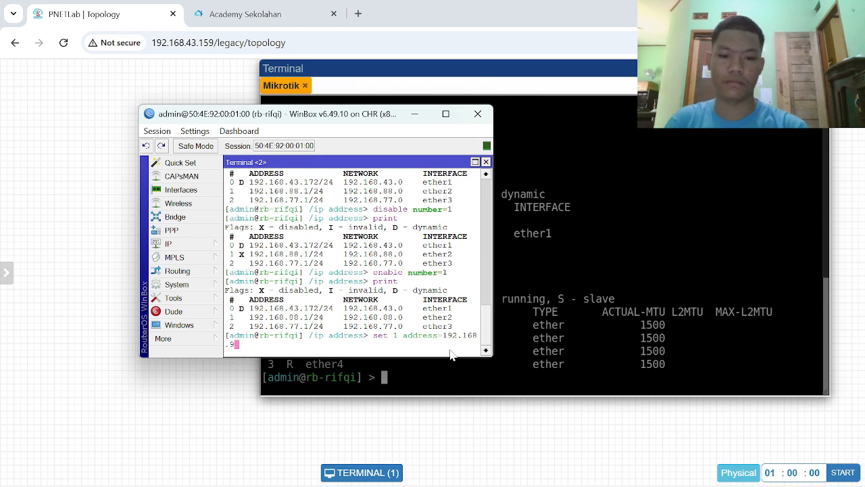
type("9.1/24")
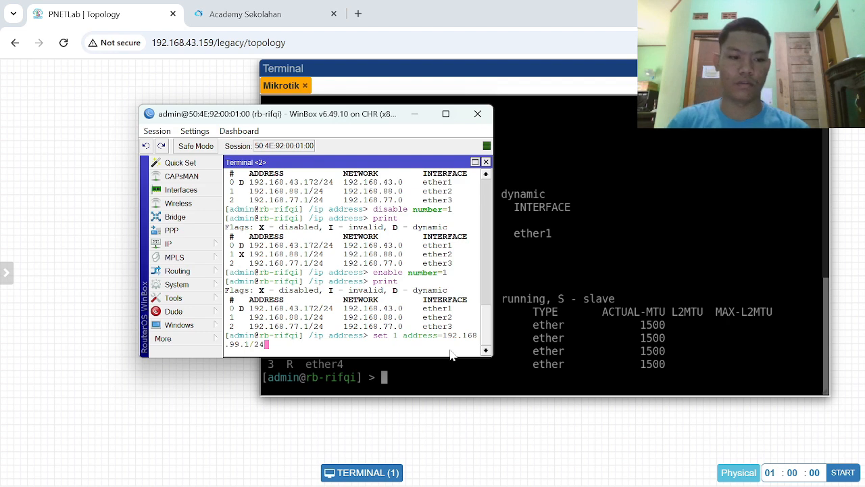
key("Return")
- Print the IP address list to check the changed address of entry 1
type("prin")
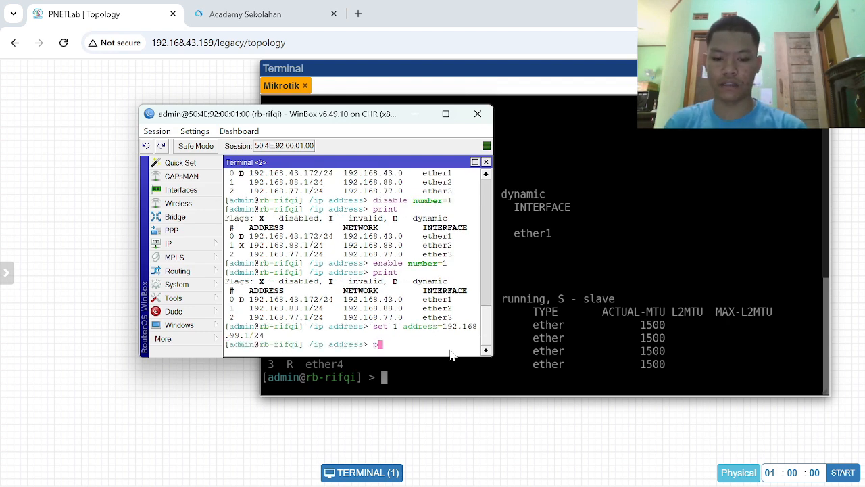
type("t")
key("Return")
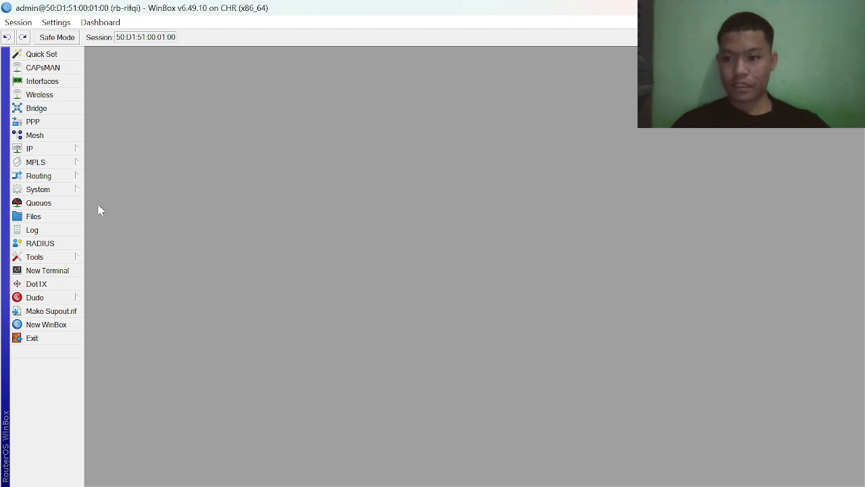
- Open a new WinBox terminal and skip the new password prompt to reach the command line
left_click(59, 272)
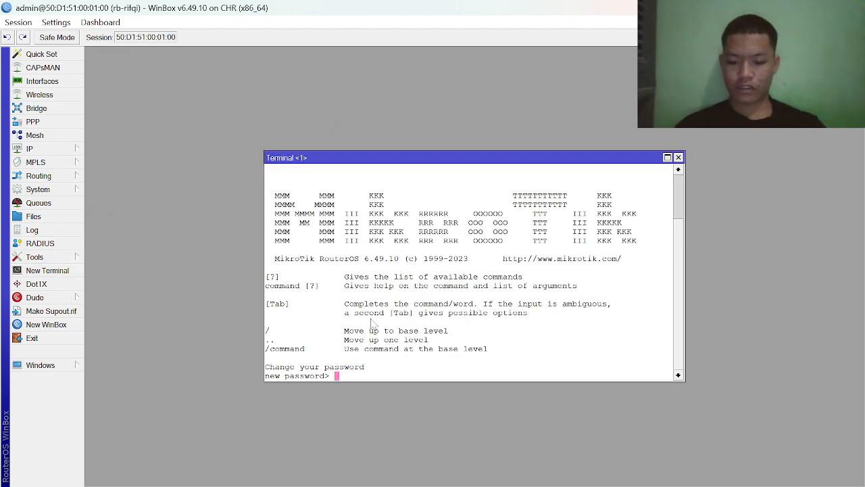
key("Return")
key("Return")
key("Return")
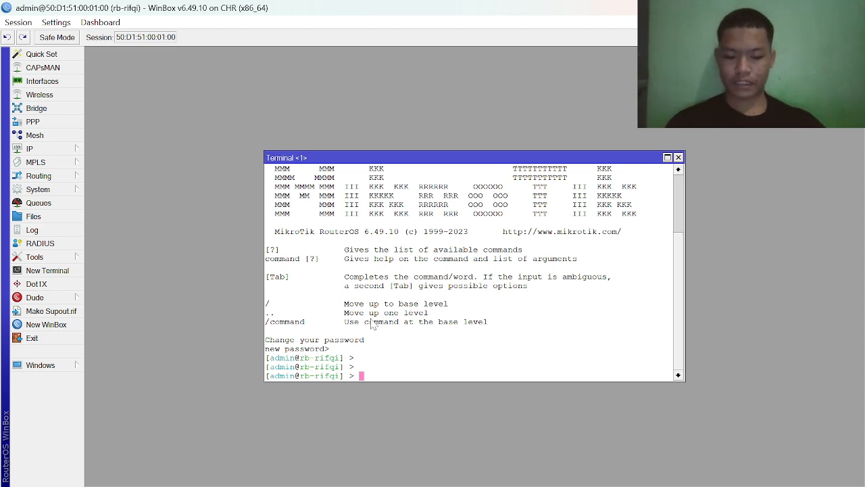
- Enter the /system level in the terminal
type("/")
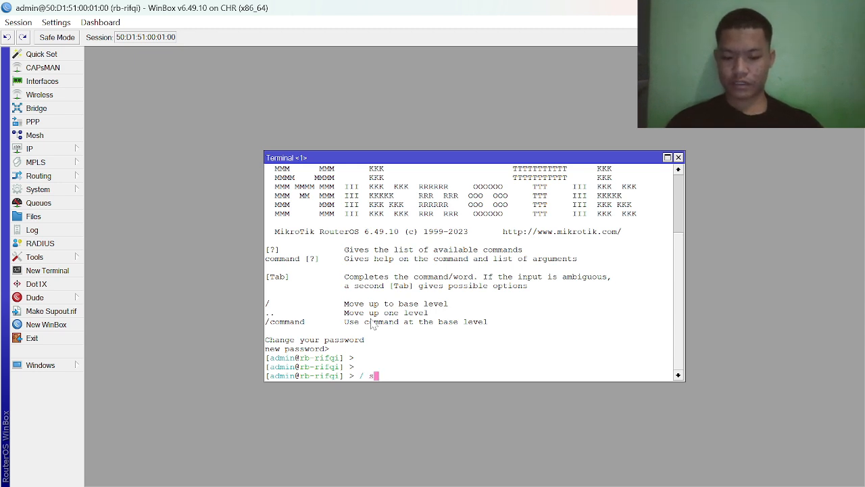
type("syst")
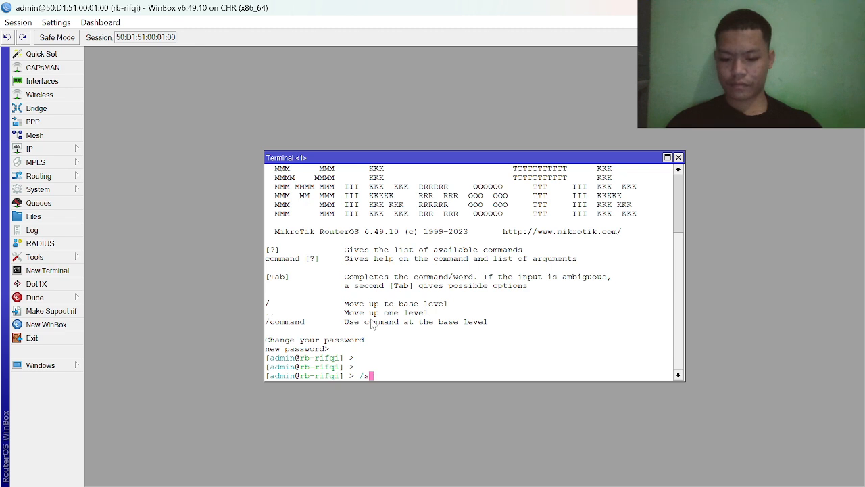
type("em")
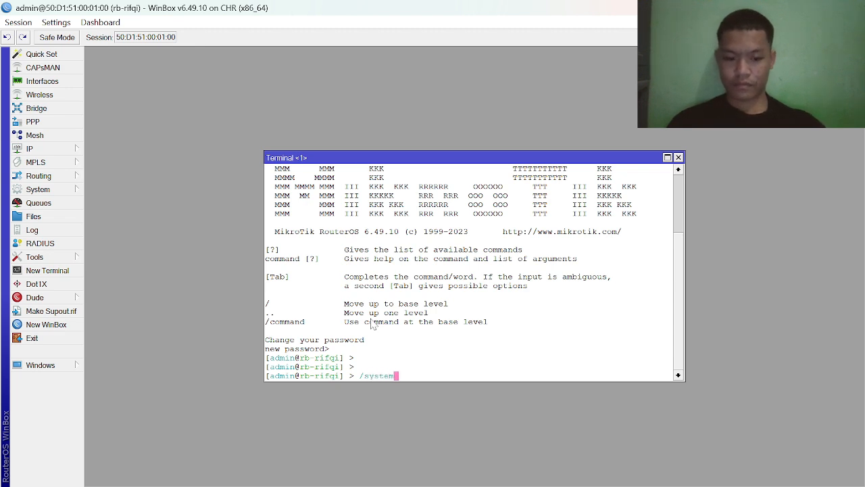
key("Return")
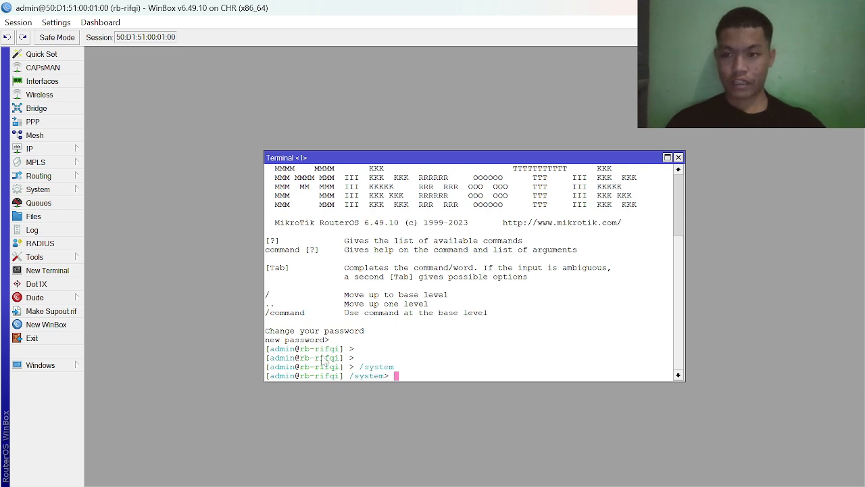
- View the router's Identity setting under System in WinBox and close it without changes
left_click(58, 194)
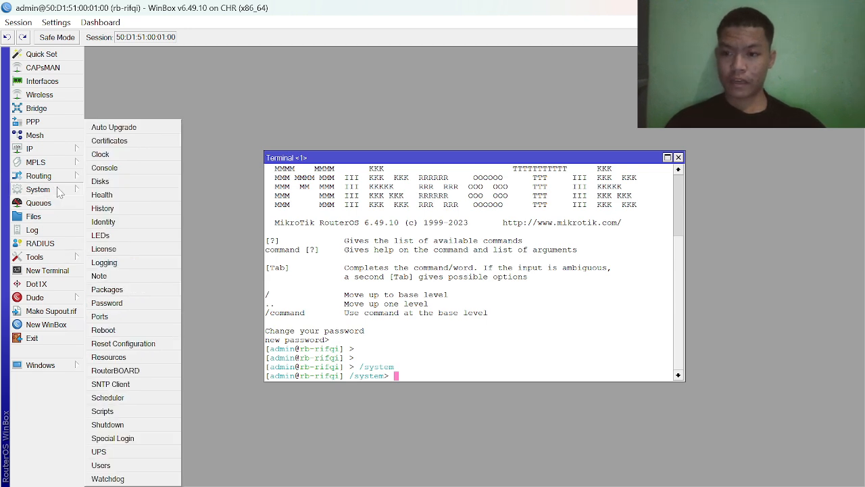
left_click(139, 222)
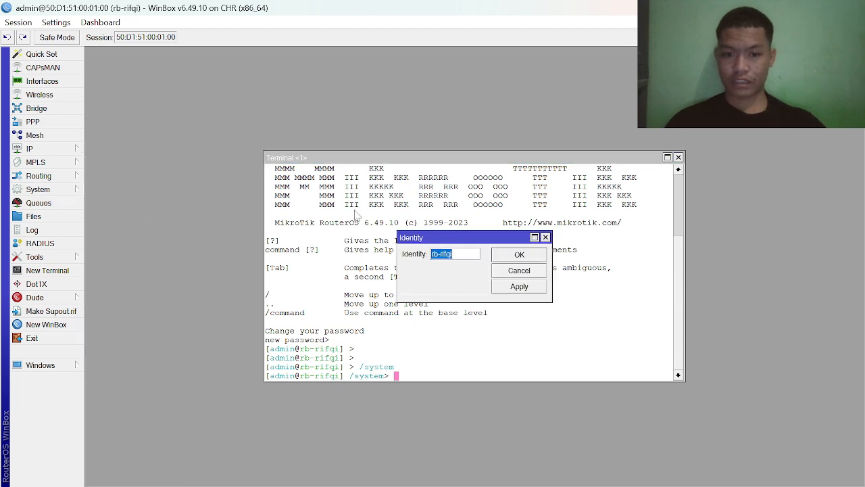
left_click(545, 238)
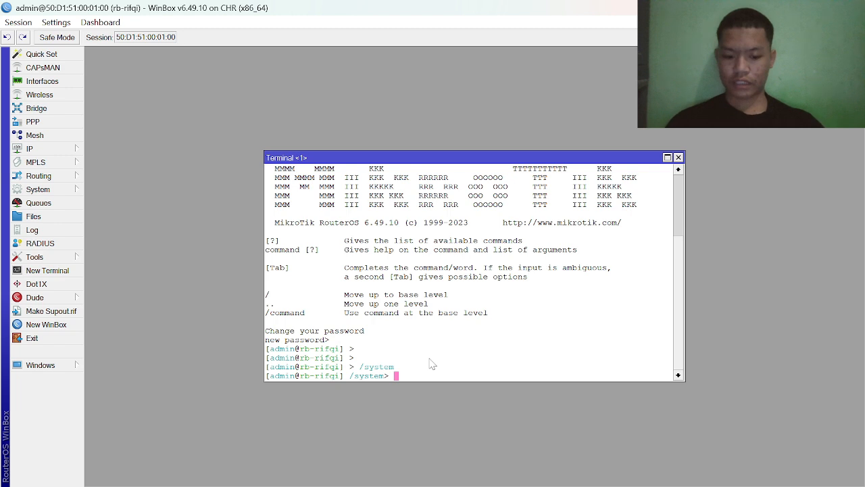
- Enter the identity level from the /system level in the terminal
type("inde")
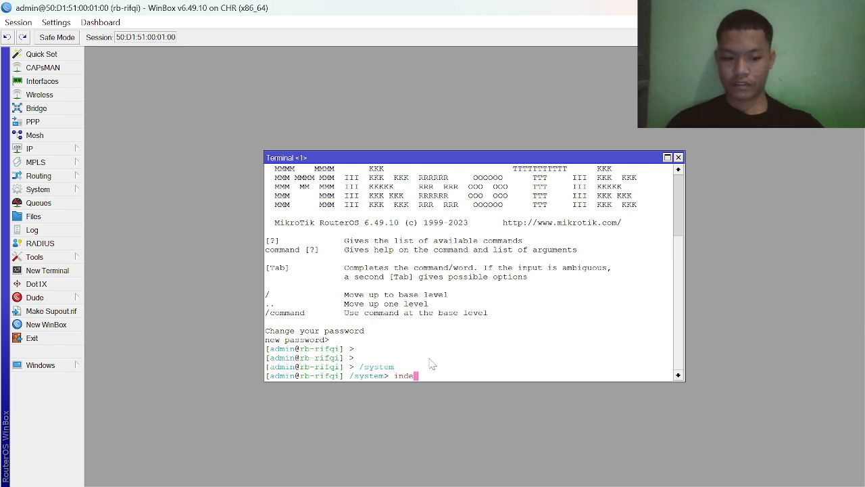
key("BackSpace")
key("BackSpace")
type("denti")
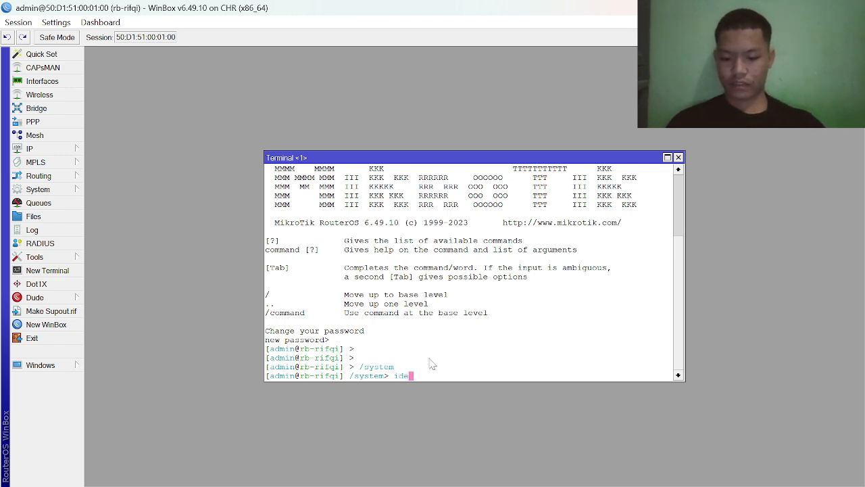
type("ty")
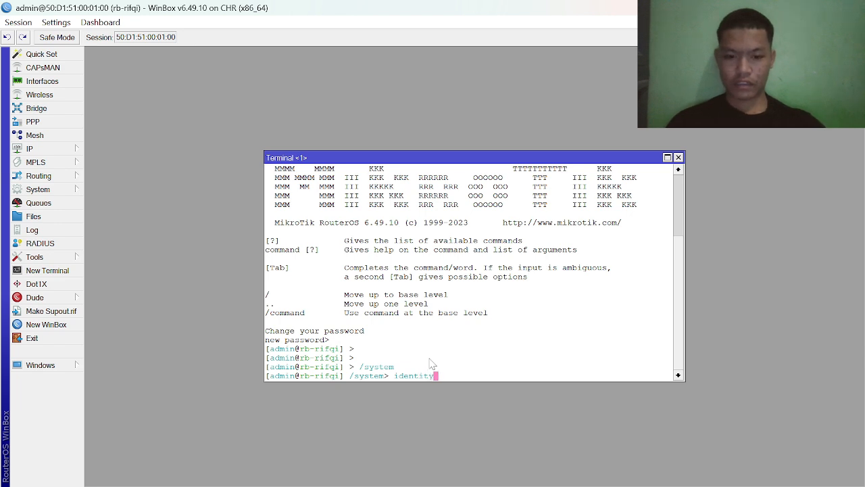
key("Return")
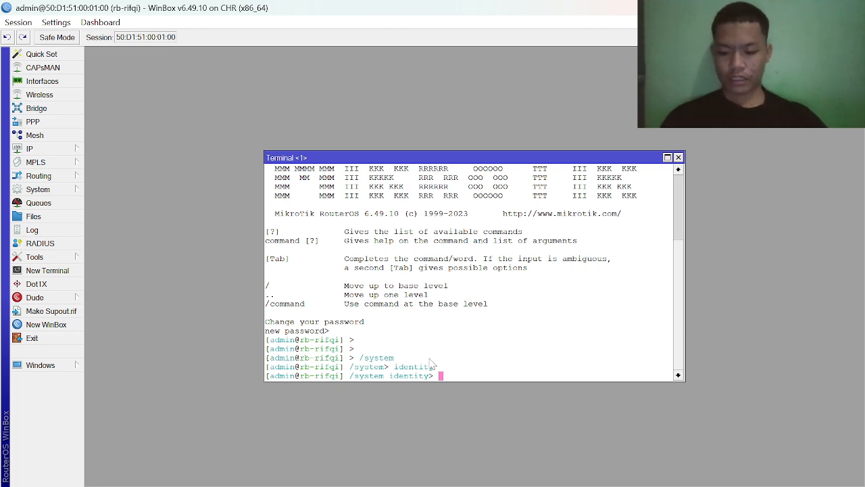
- Return to the base level with the / command and enter the system level again
type("/")
key("Return")
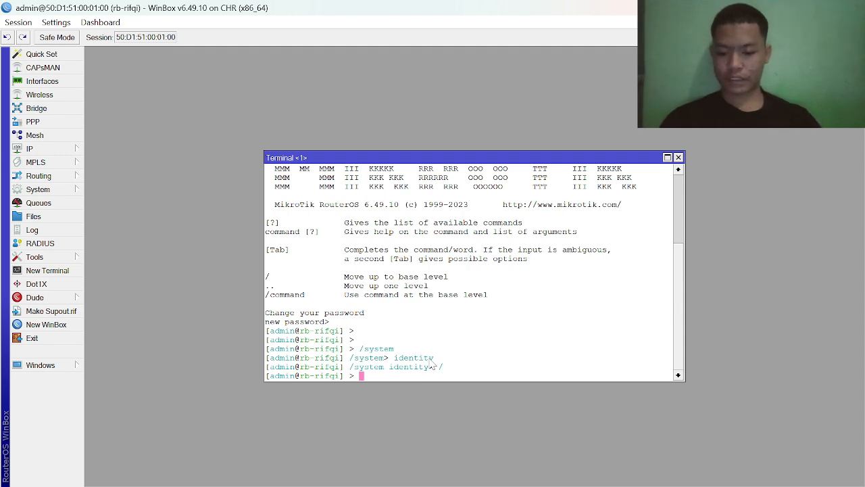
type("system")
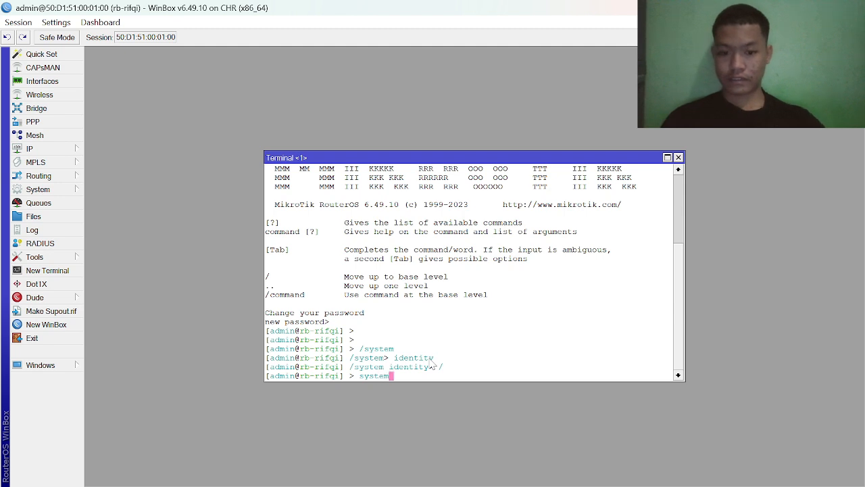
key("Return")
- Move into the identity level under system, correcting the misspelled command to identity
type("in")
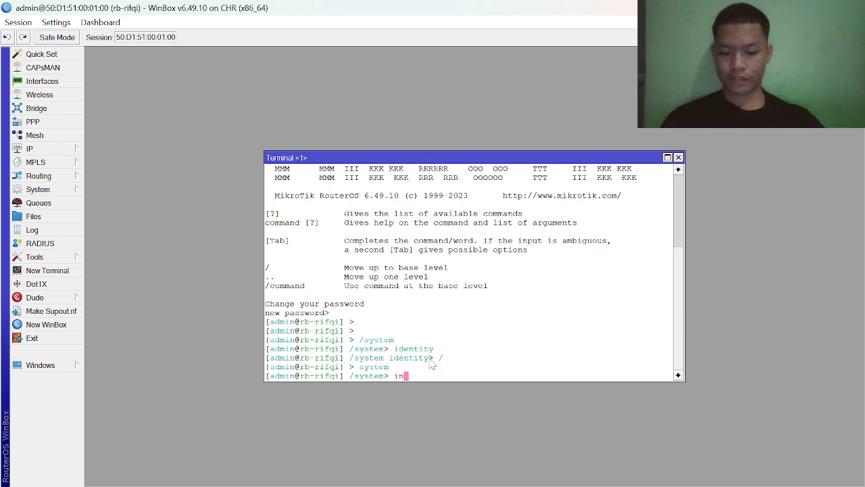
type("detity")
key("Return")
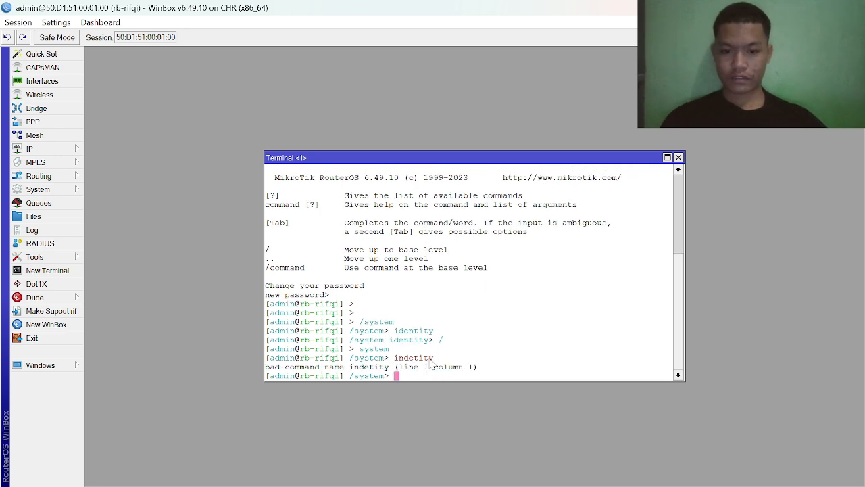
key("Up")
type("iden")
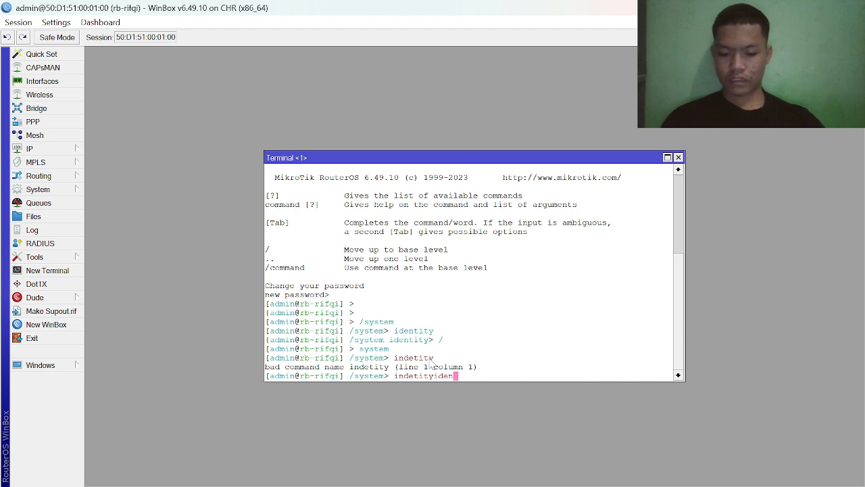
type("ti")
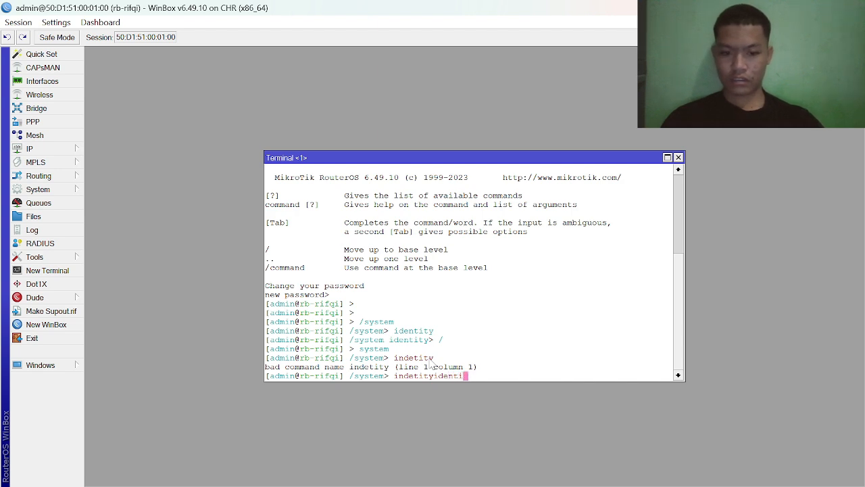
key("BackSpace")
key("BackSpace")
key("BackSpace")
key("BackSpace")
key("BackSpace")
key("BackSpace")
key("BackSpace")
key("BackSpace")
key("BackSpace")
key("BackSpace")
key("BackSpace")
key("BackSpace")
key("BackSpace")
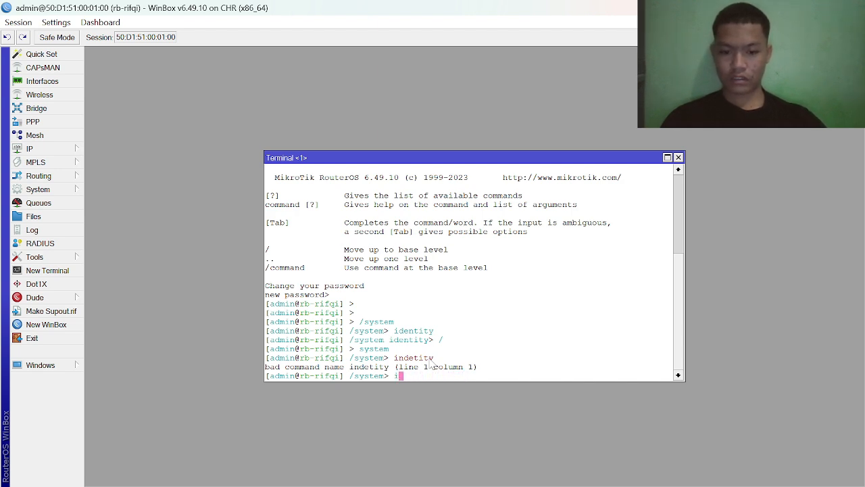
type("ndet")
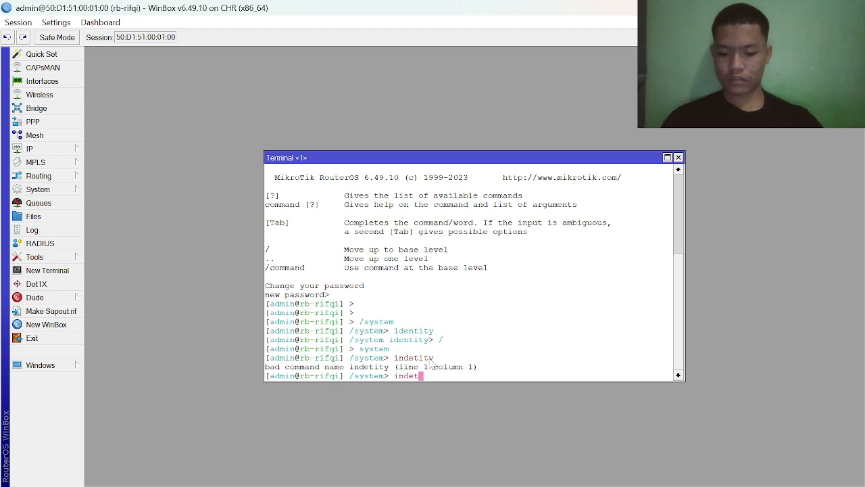
key("BackSpace")
key("BackSpace")
key("BackSpace")
key("BackSpace")
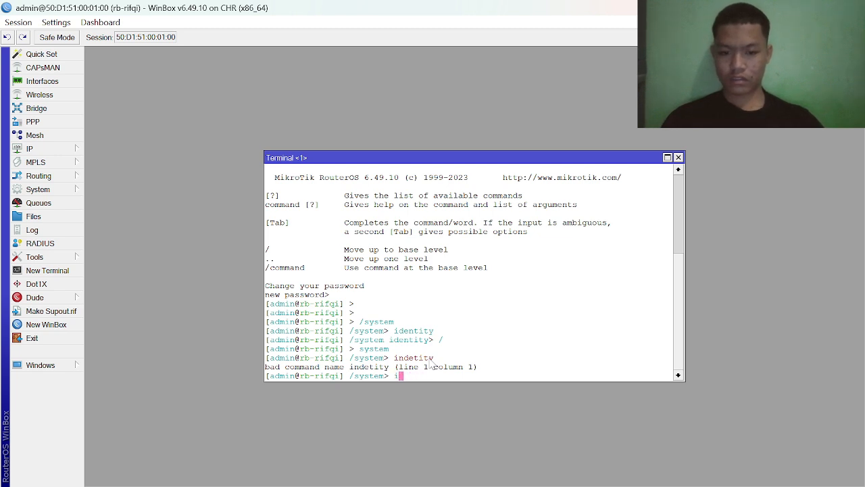
type("dent")
type("it")
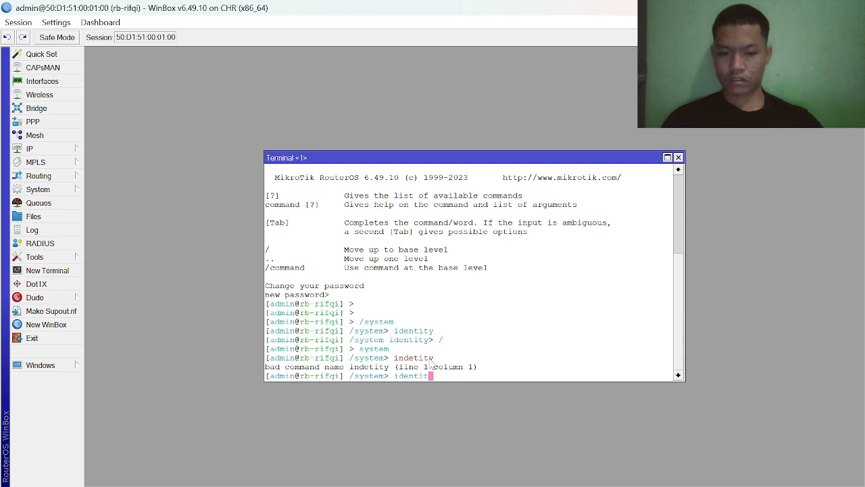
type("y")
key("Return")
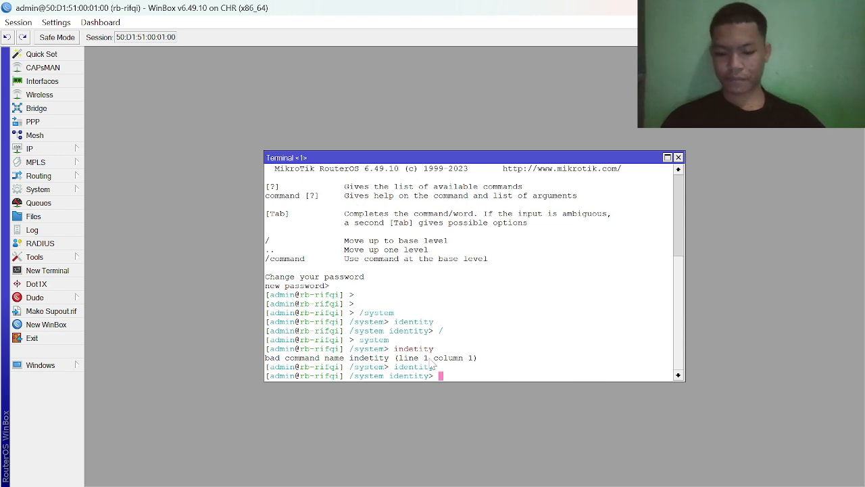
- Print the router's system identity in the terminal
type("print")
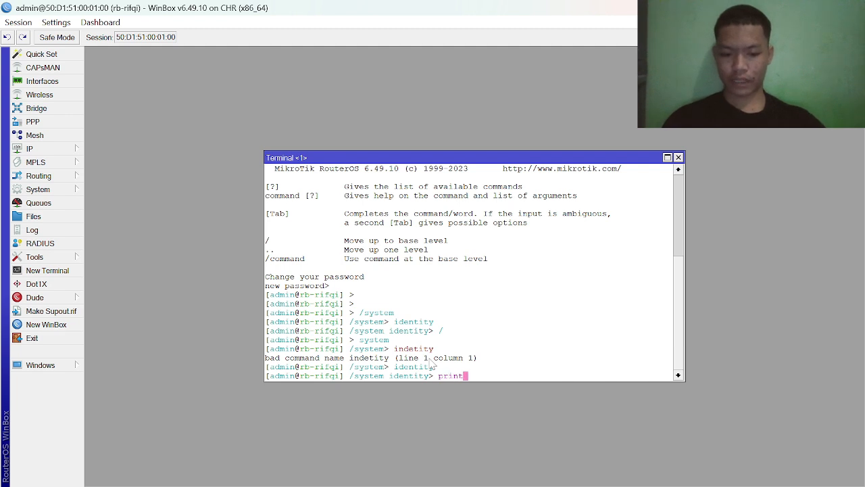
key("Return")
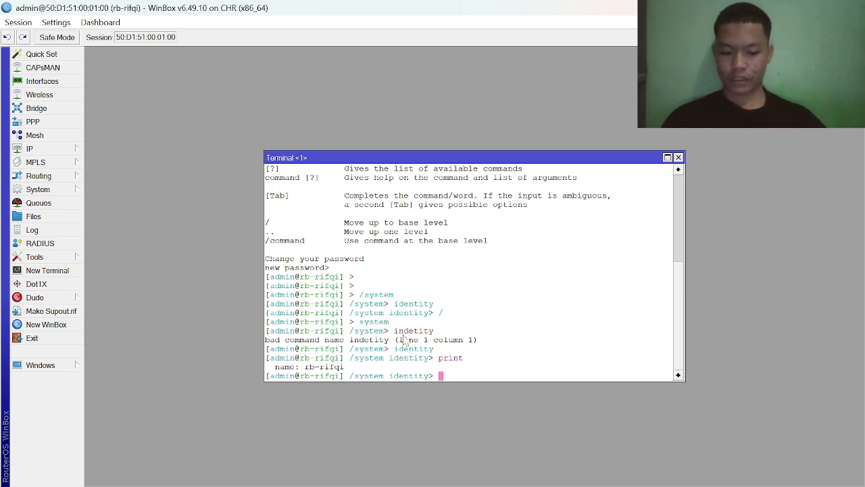
- Move up one level with the .. command, then return to the base level with /
type("..")
key("Return")
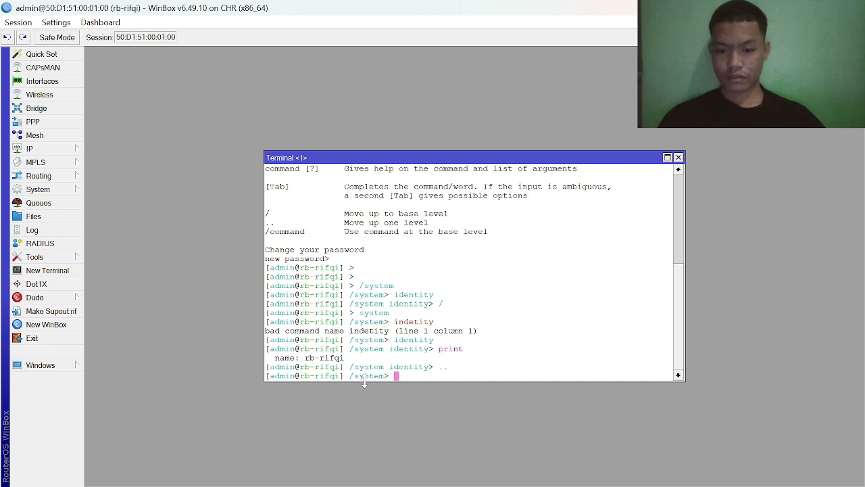
type("/")
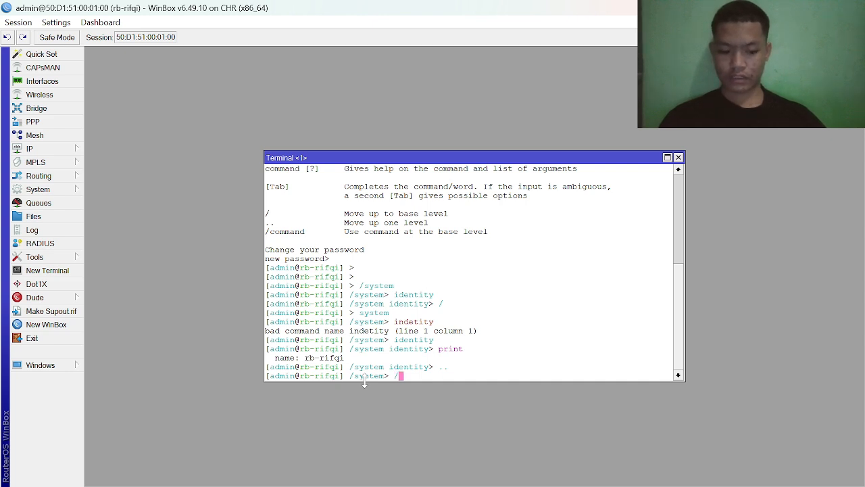
key("Return")
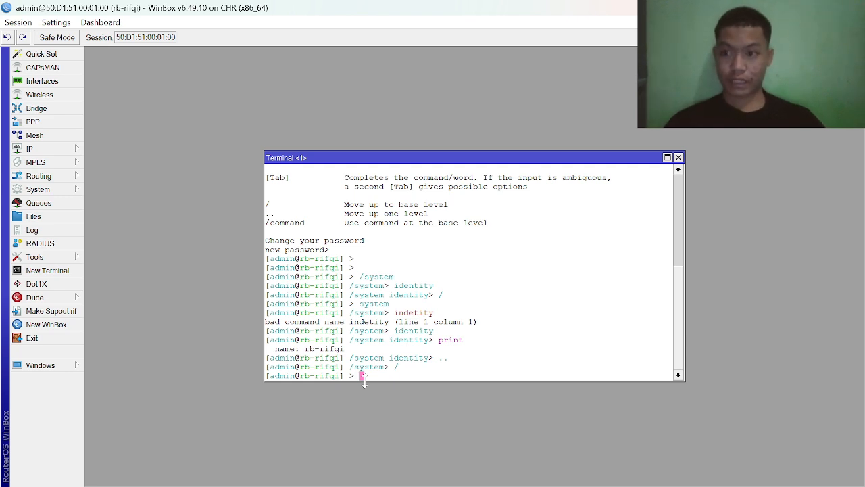
- Enter the interface level and print the router's interface list
type("inter")
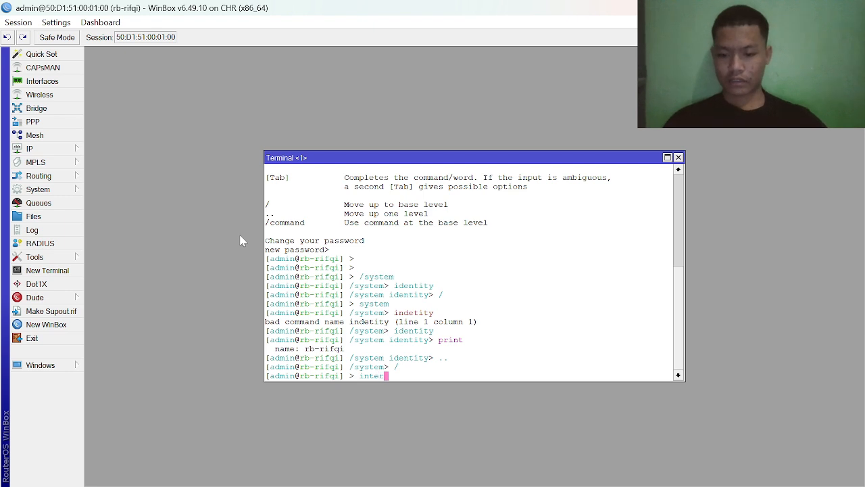
key("Tab")
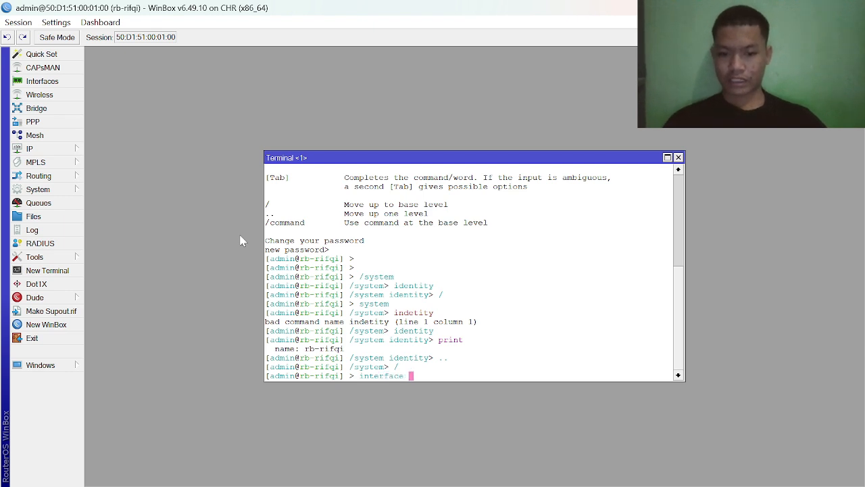
key("Return")
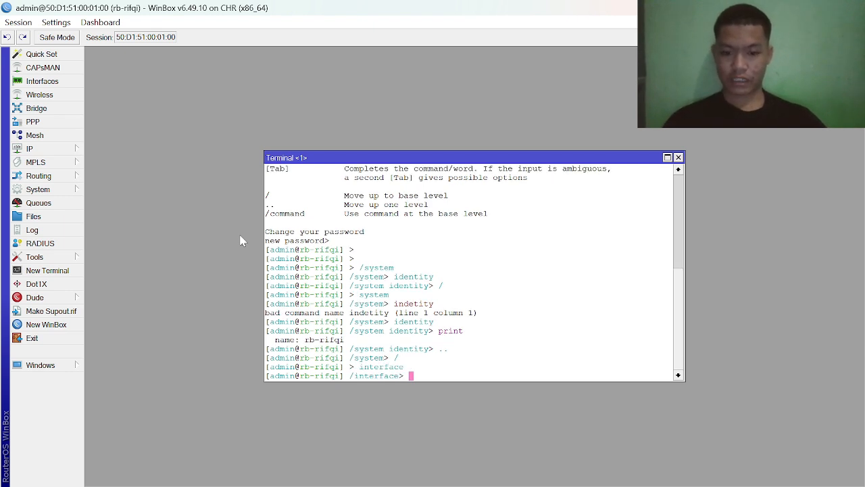
type("print")
key("Return")
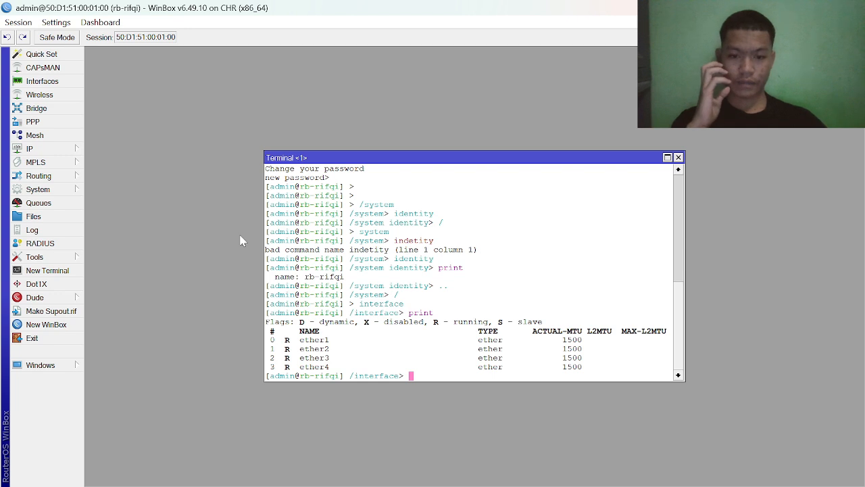
- Return to the base level and list the available system commands with the ? help, reviewing the list from its start
type("/")
key("Return")
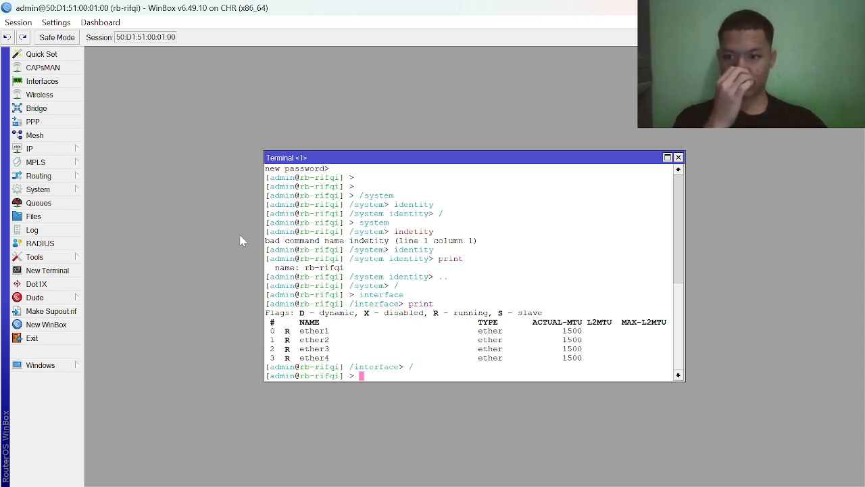
type("syst")
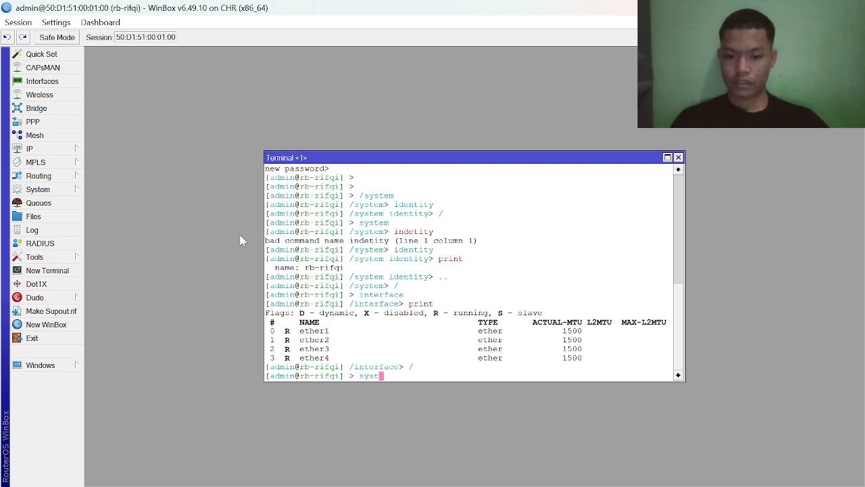
type("em")
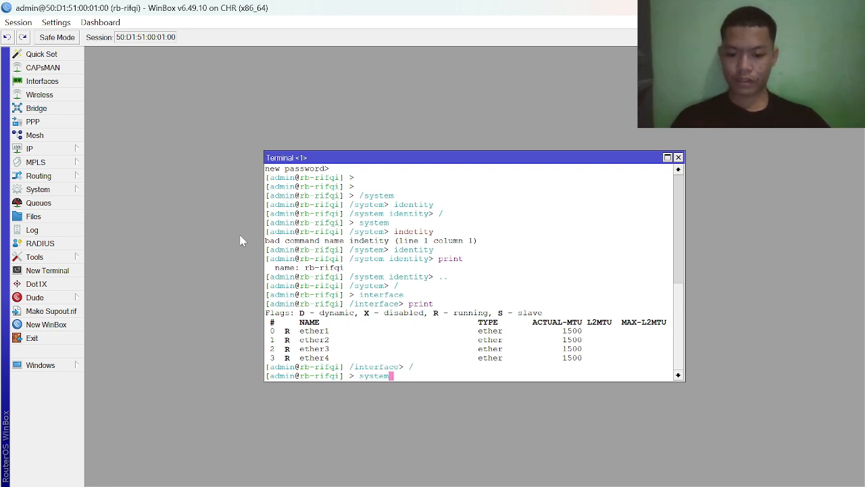
key("question")
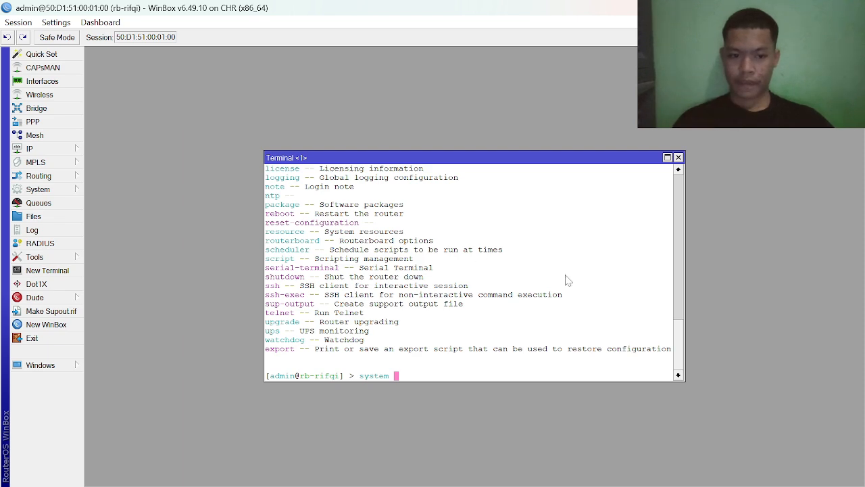
left_click_drag(682, 354, 672, 397)
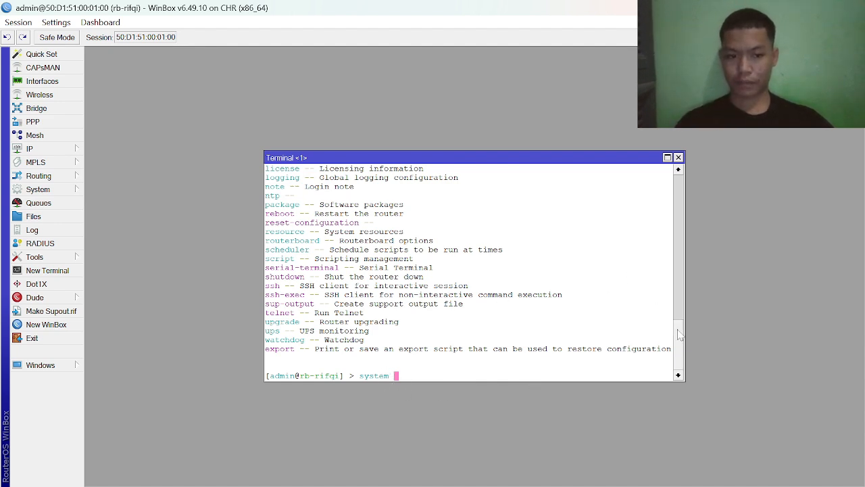
left_click_drag(681, 335, 682, 306)
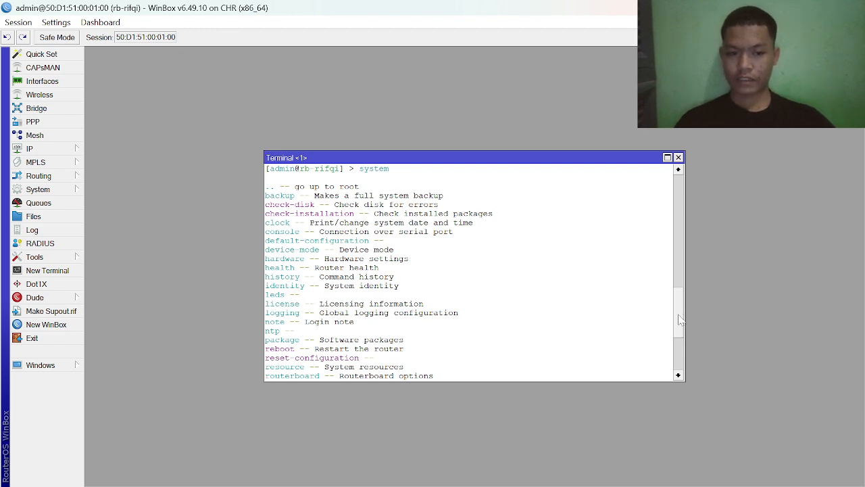
- Complete the command as system history, checking the name in the help list, and run it
scroll(679, 317, "down", 5)
type("hi")
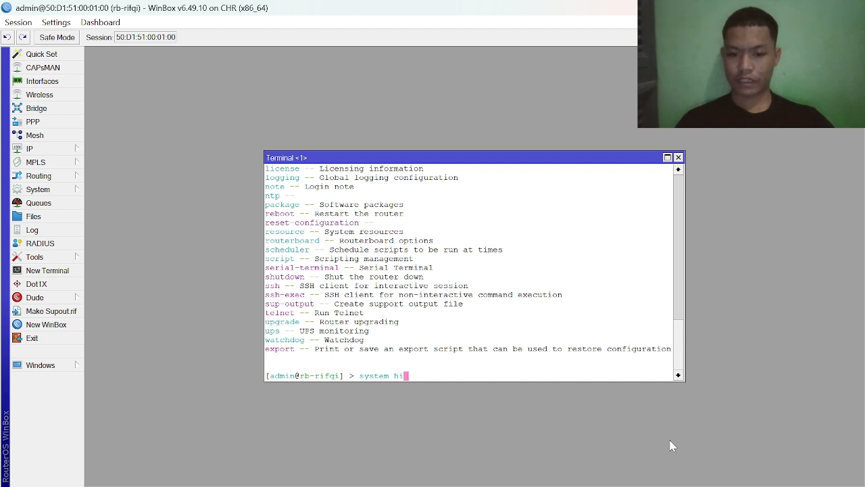
scroll(681, 350, "up", 8)
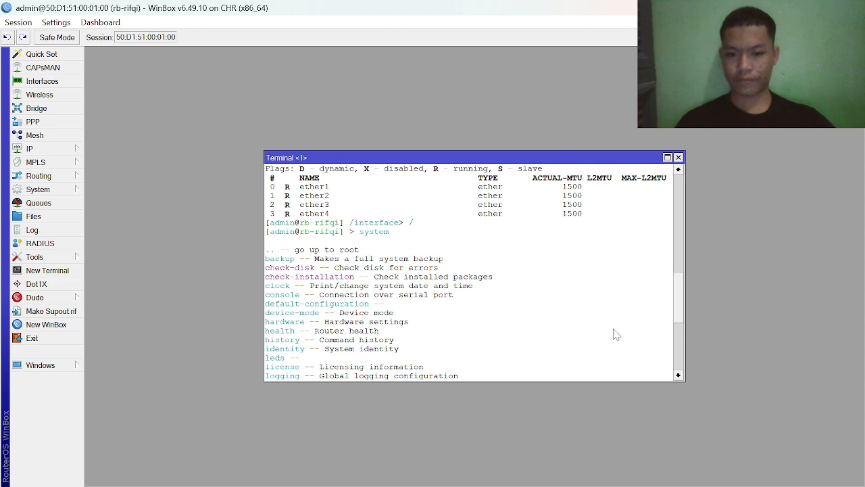
scroll(680, 309, "down", 8)
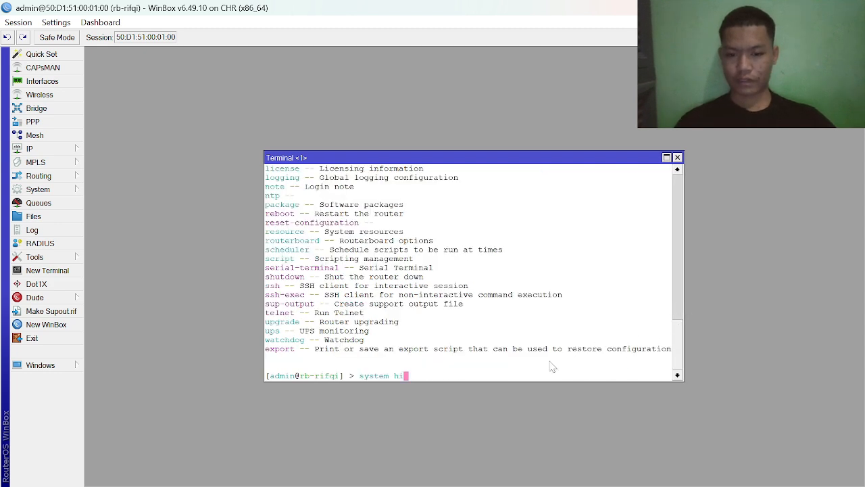
type("story")
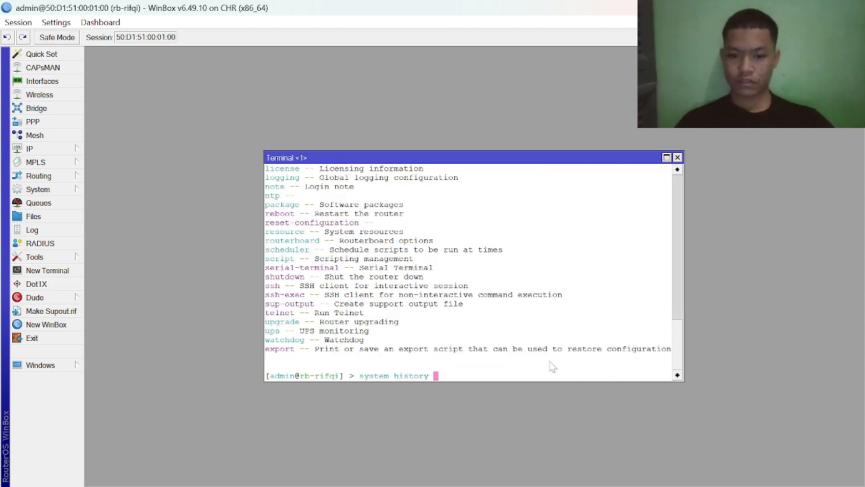
key("Return")
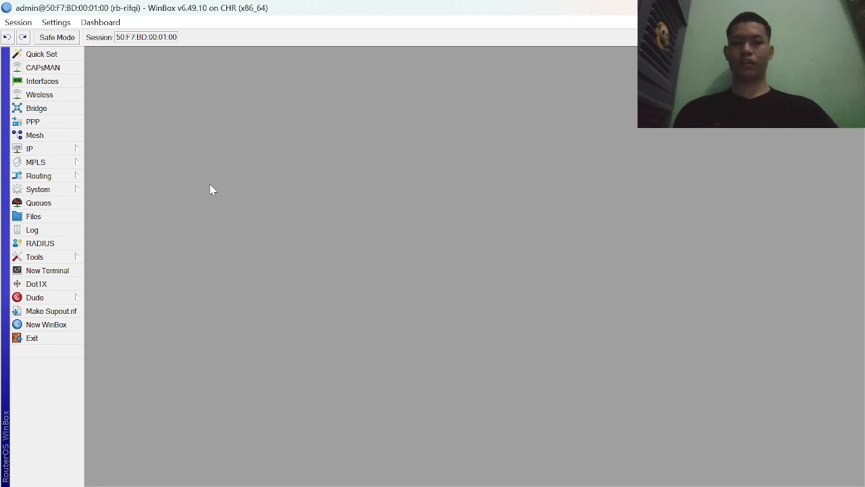
- Open the router's IP service list
left_click(56, 151)
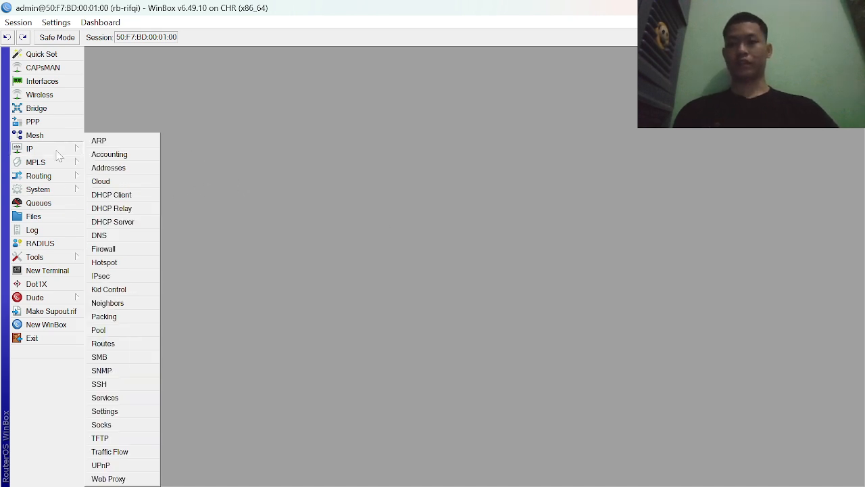
left_click(120, 399)
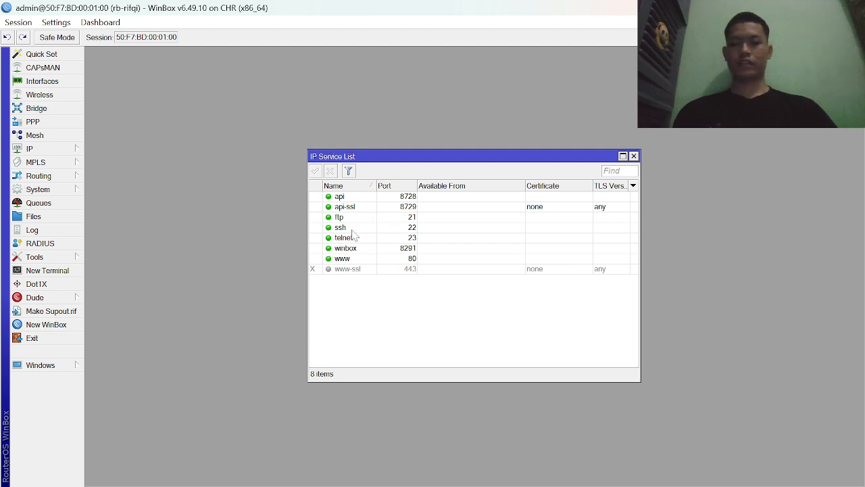
left_click(349, 197)
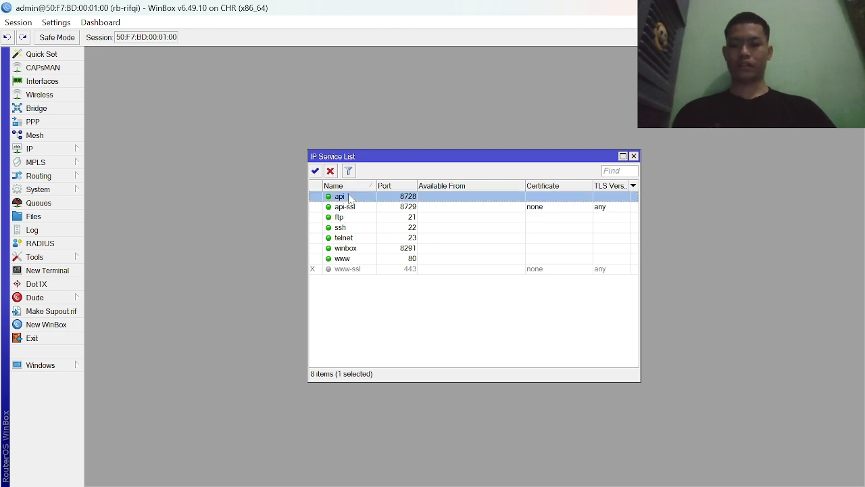
left_click(351, 206, "shift")
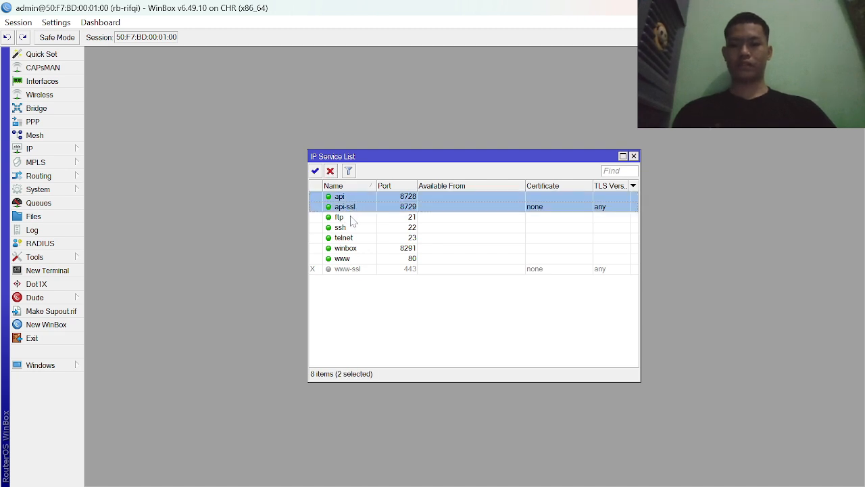
left_click(352, 218, "shift")
left_click(357, 239, "shift")
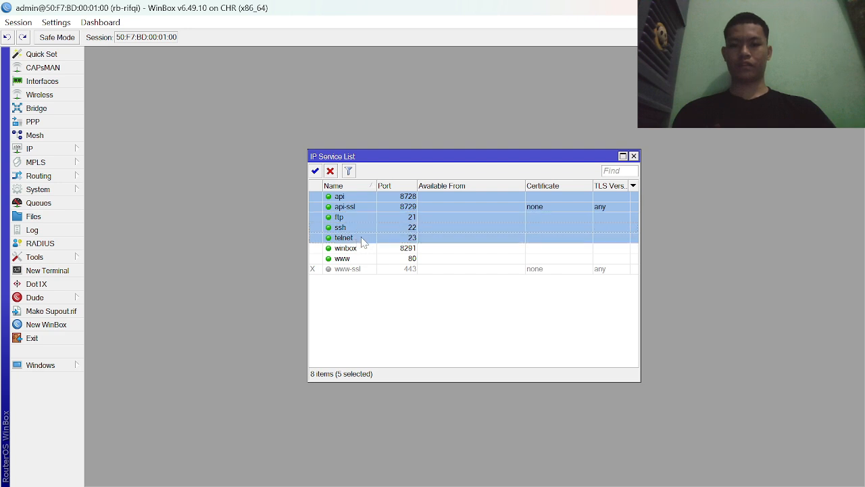
left_click(359, 238)
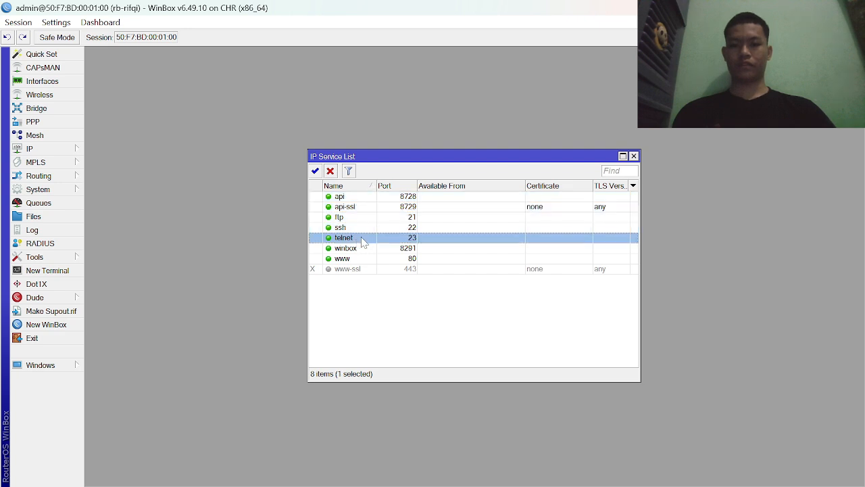
- Disable the api, api-ssl and ftp services together in the IP service list
left_click(356, 199, "shift")
double_click(356, 198)
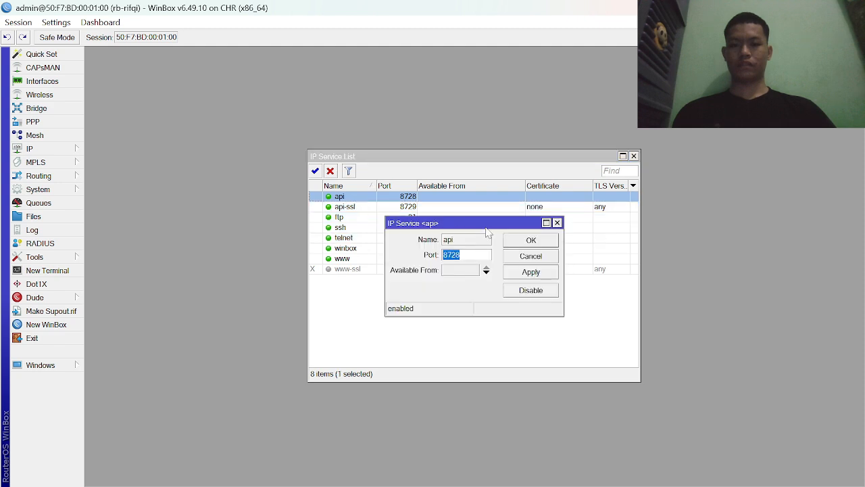
left_click(556, 223)
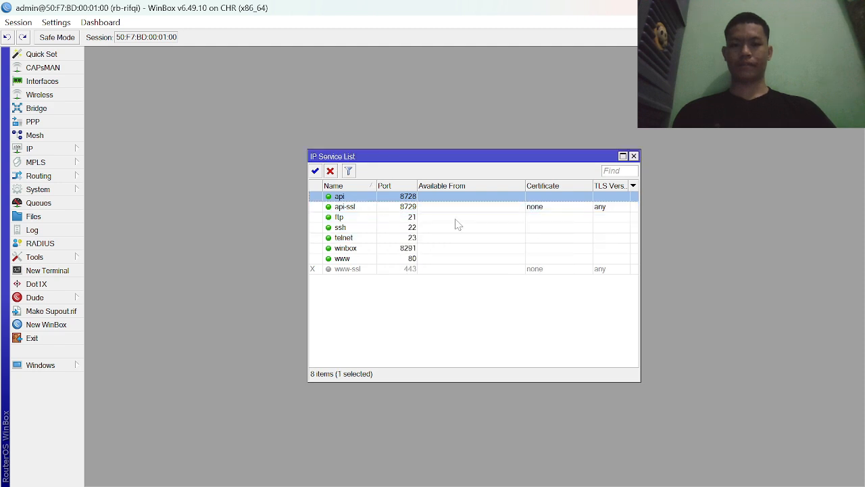
left_click(369, 208, "shift")
left_click(363, 218, "shift")
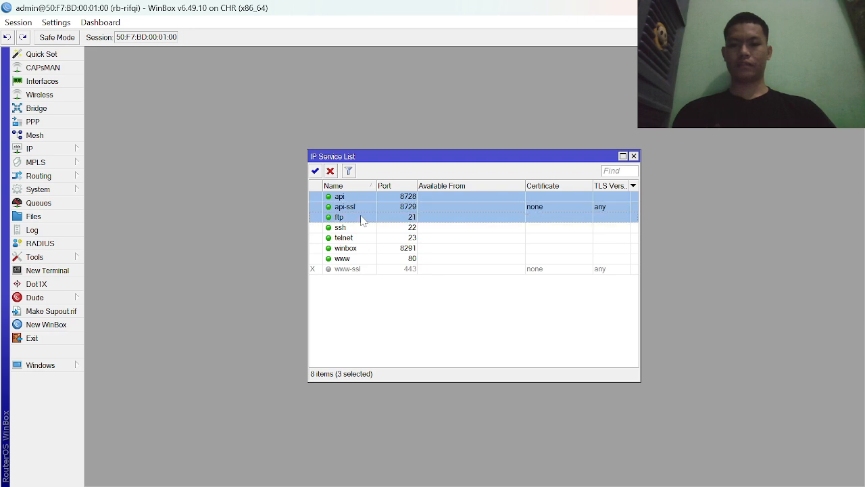
left_click(330, 171)
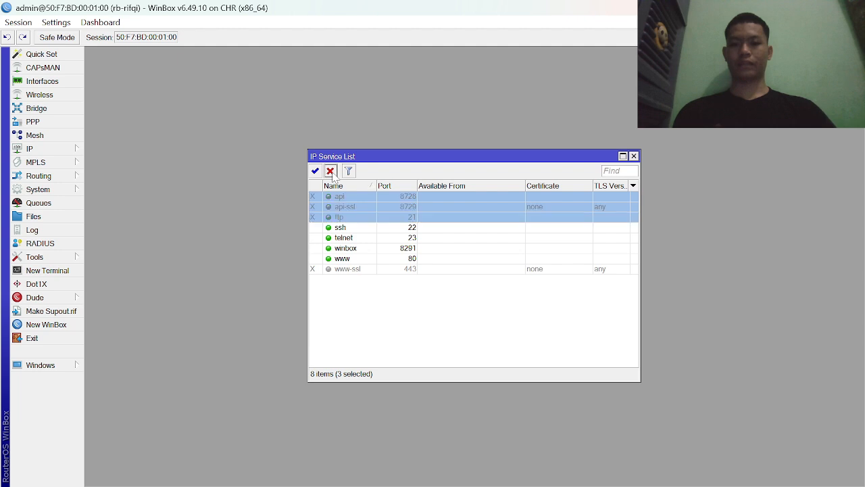
- Disable the telnet service and the www service in the IP service list
left_click(357, 241, "shift")
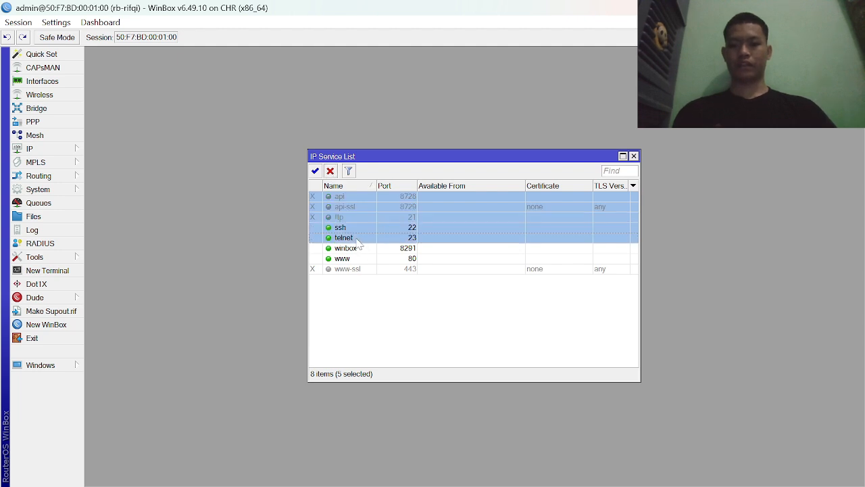
left_click(356, 240)
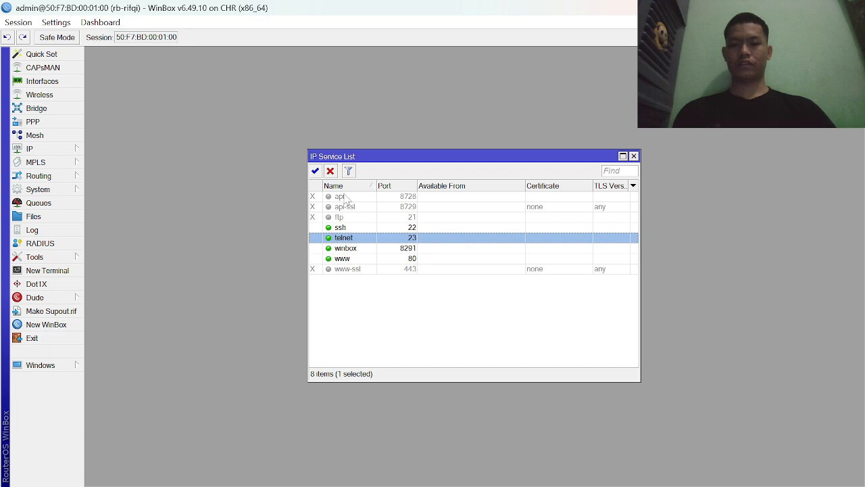
left_click(330, 171)
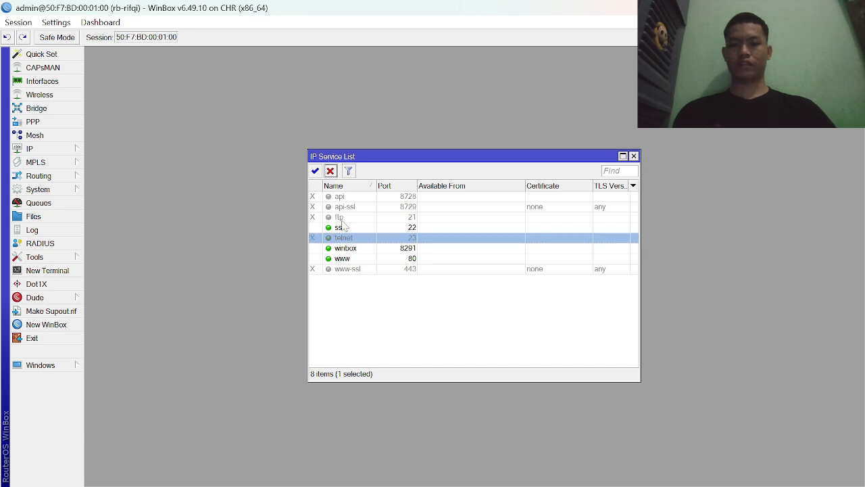
left_click(350, 261)
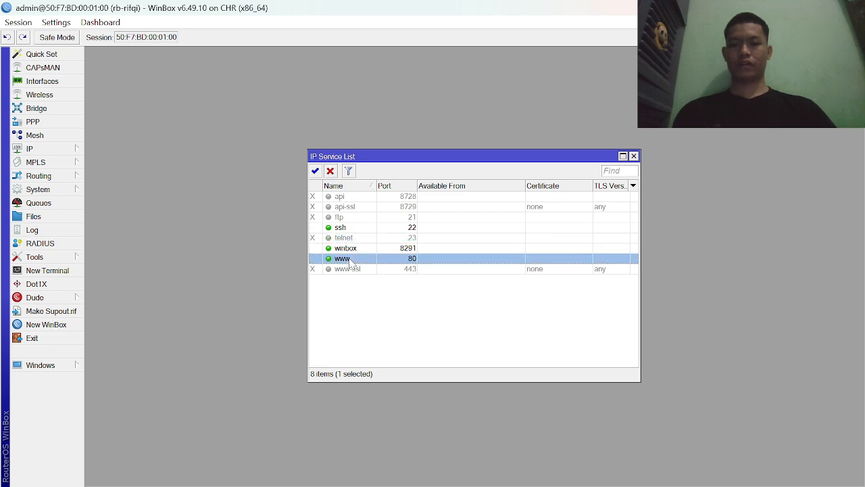
left_click(331, 171)
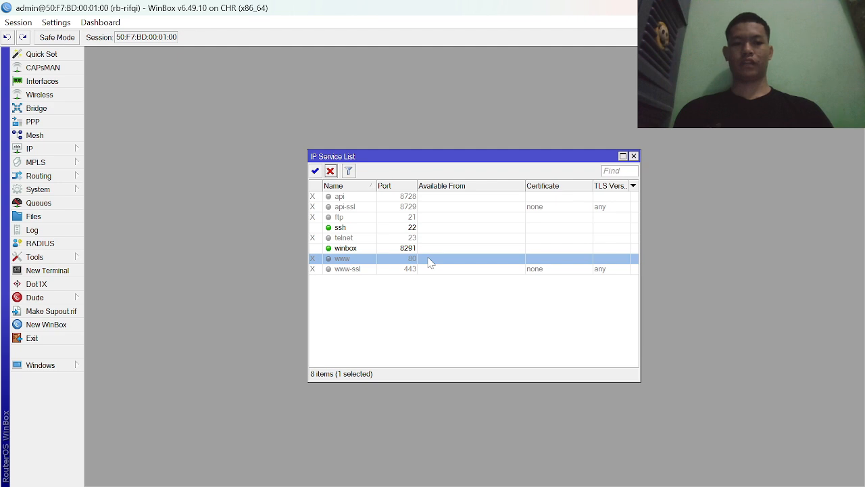
- Find Command Prompt with a Windows search for cmd and run it as administrator
key("super")
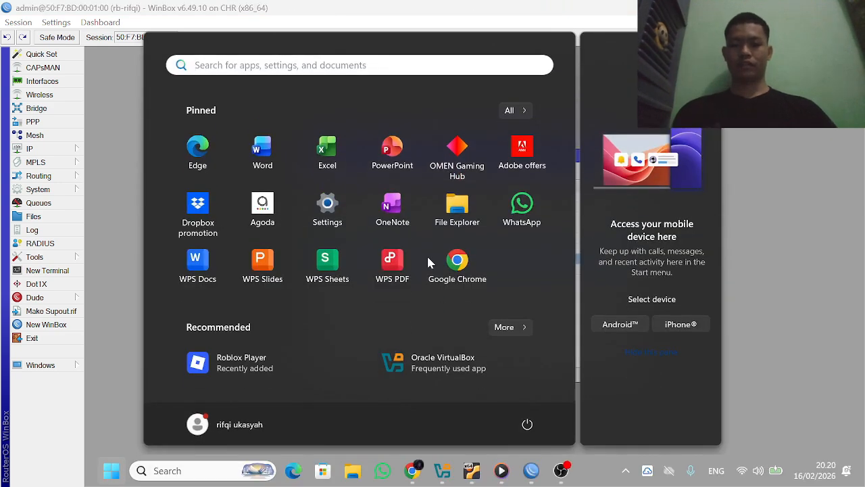
type("cmd")
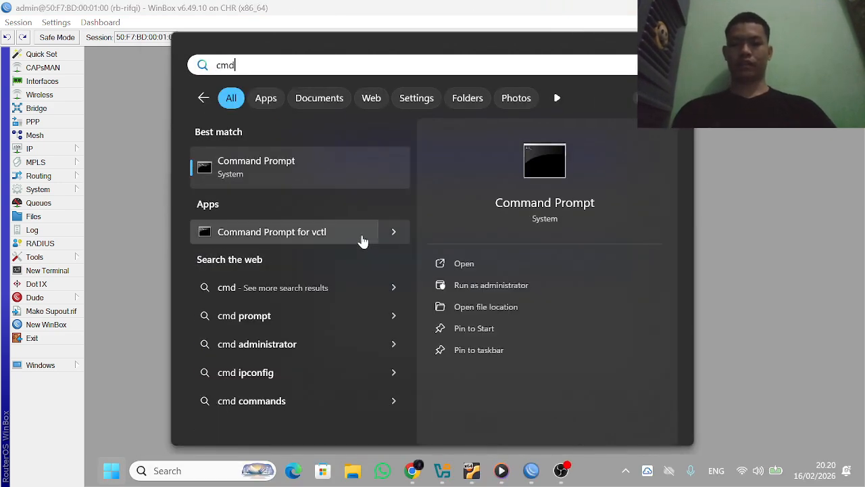
right_click(350, 179)
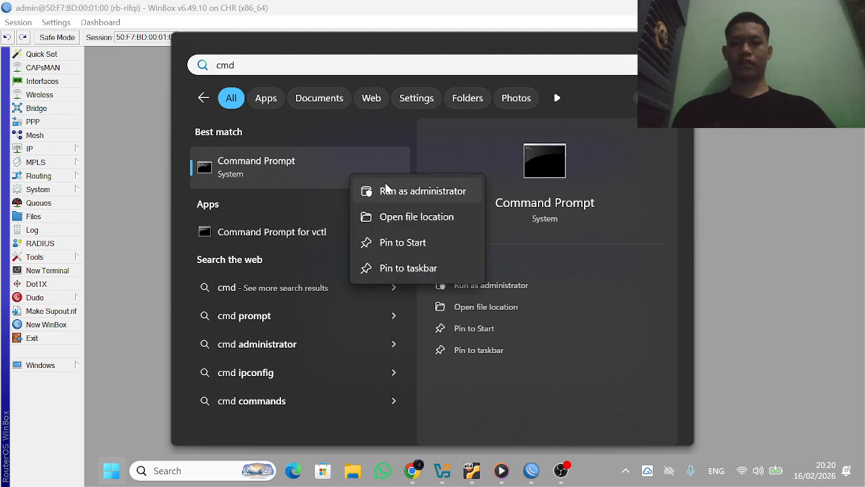
left_click(389, 191)
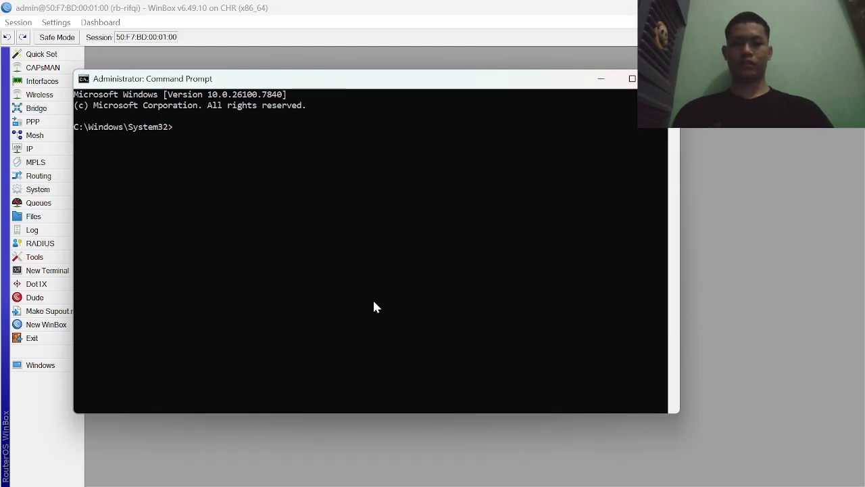
- Try a telnet connection from Command Prompt to the router, using the session address copied from WinBox
type("telnet")
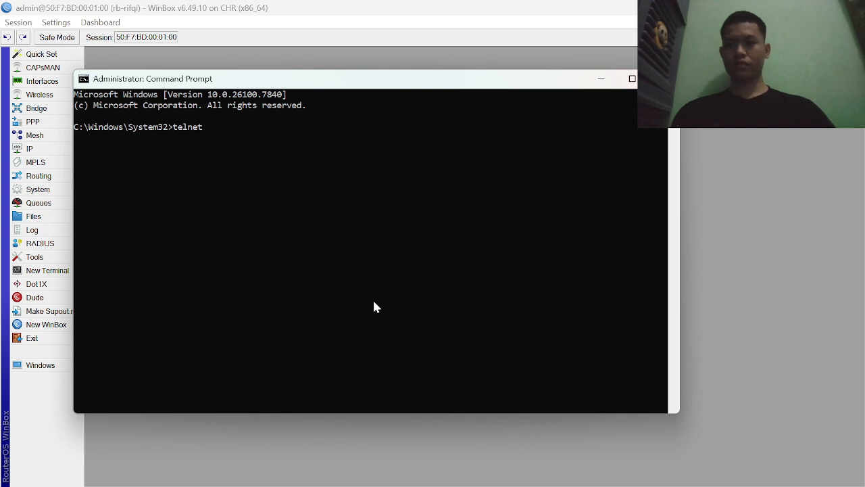
left_click(149, 40)
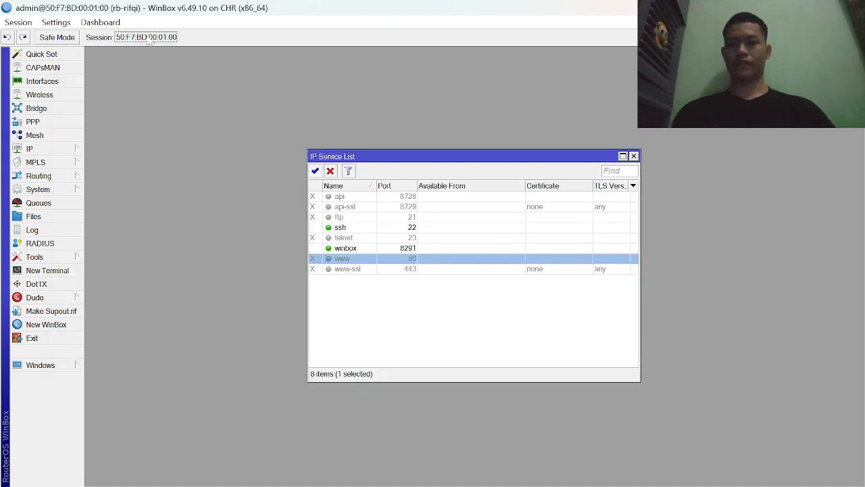
right_click(150, 40)
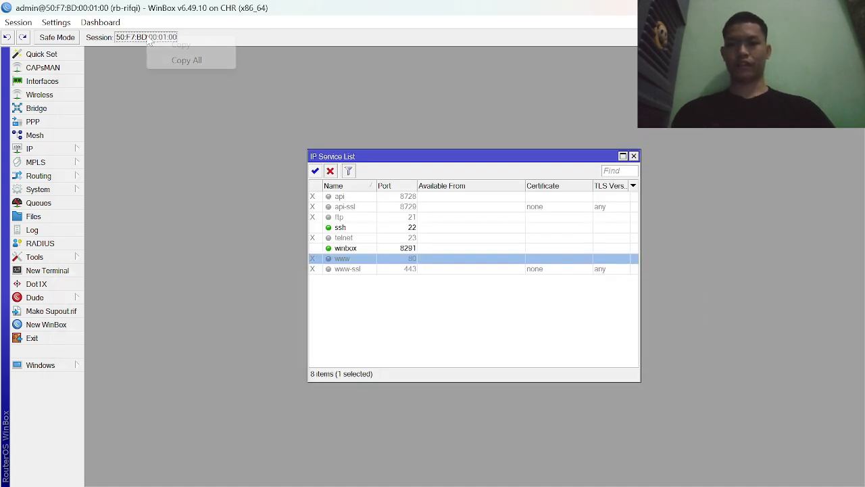
left_click(177, 59)
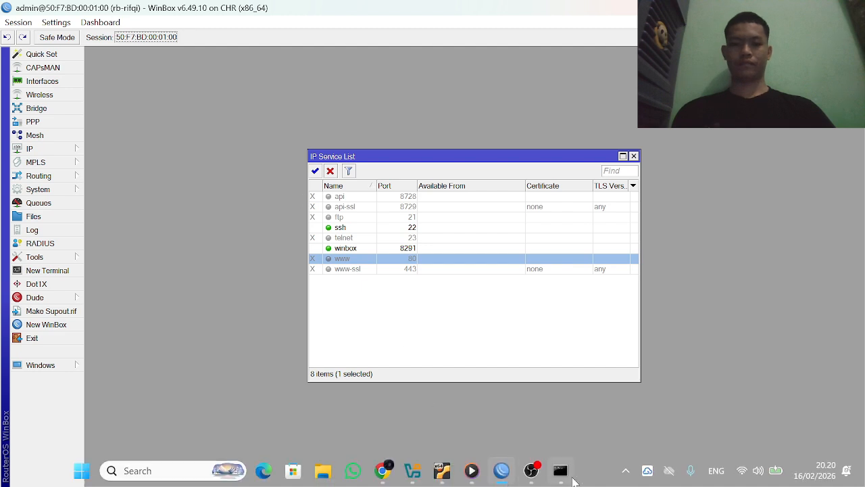
left_click(574, 480)
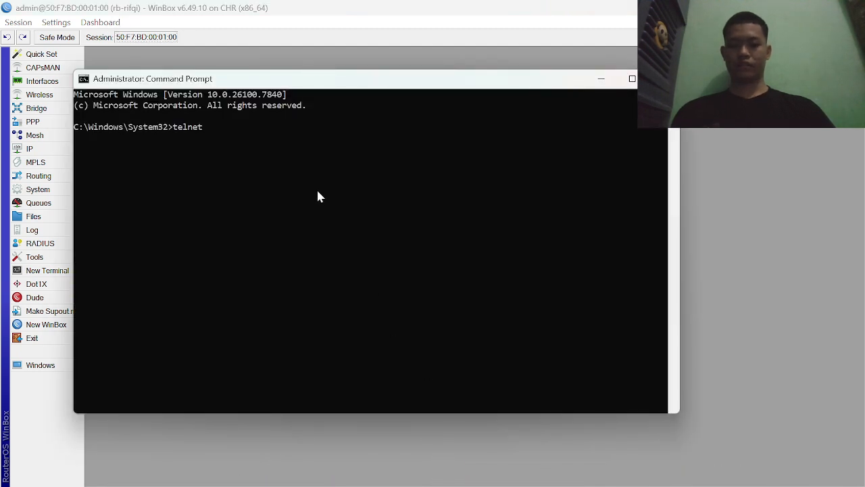
type("telnet")
type("50:F7:BD:00:01:00")
key("Return")
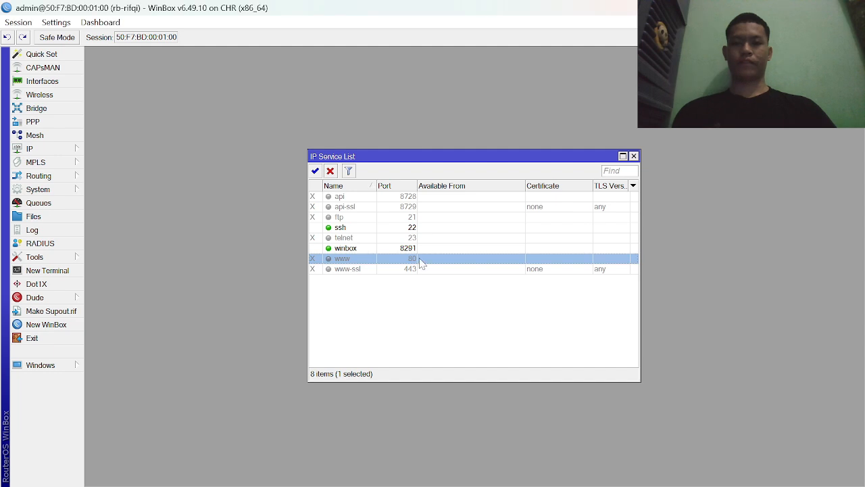
- Set the ssh service's port to 9022 and apply the change
left_click(408, 229)
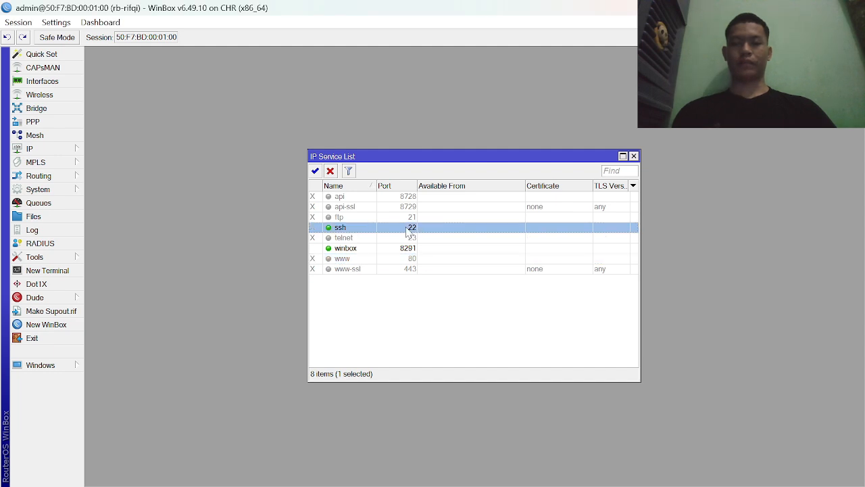
double_click(407, 230)
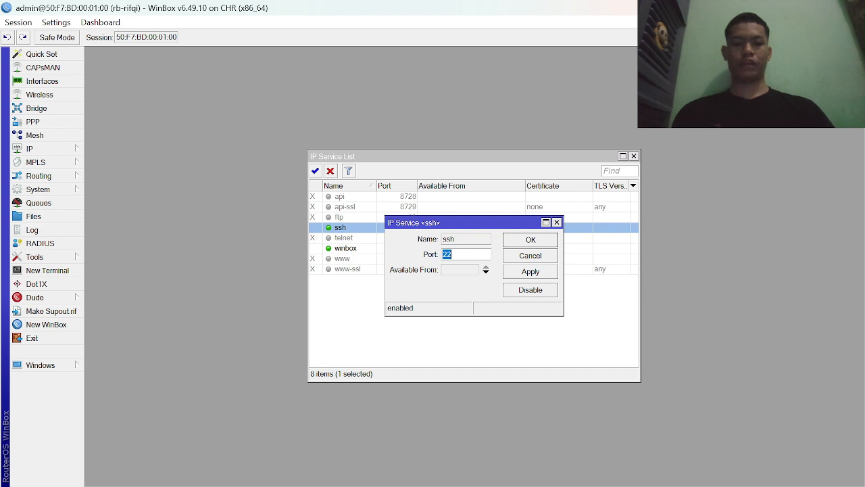
key("BackSpace")
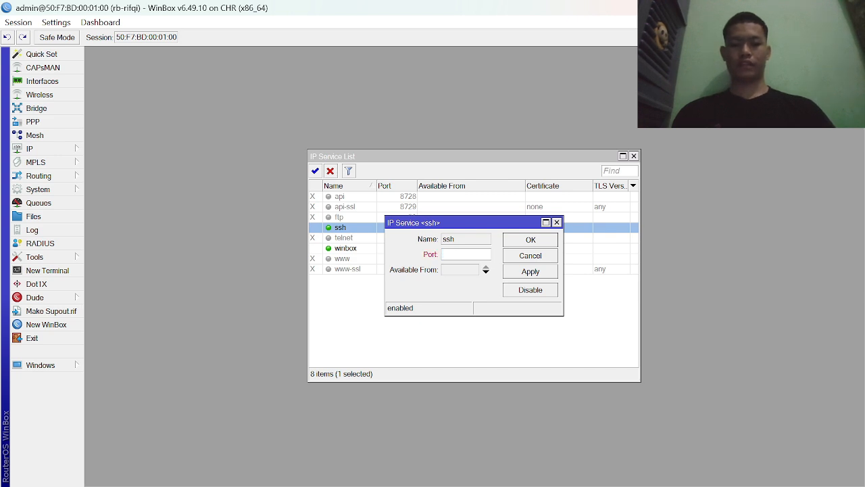
type("9022")
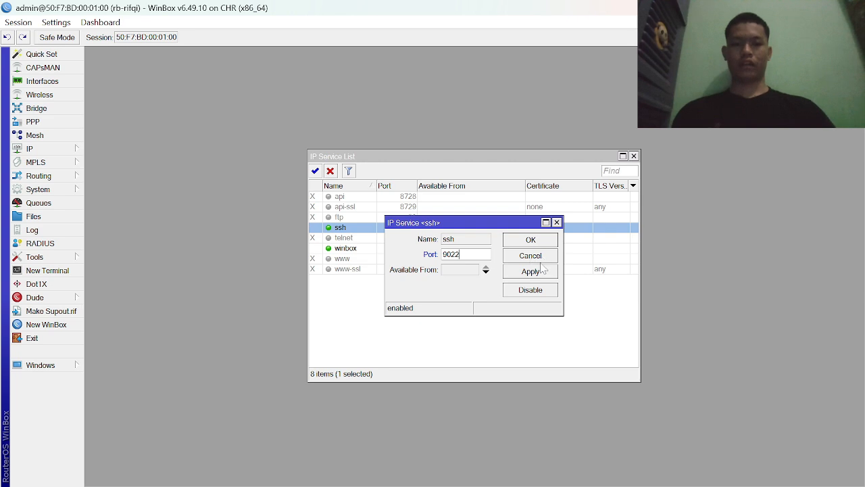
left_click(541, 270)
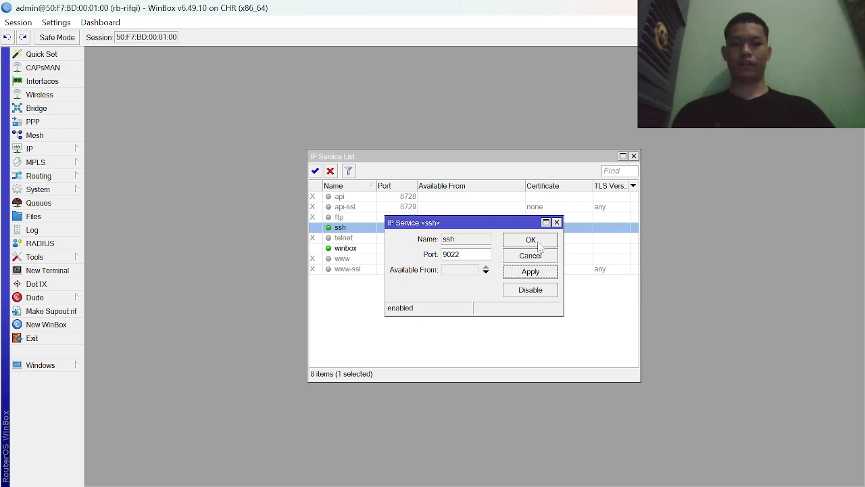
left_click(539, 241)
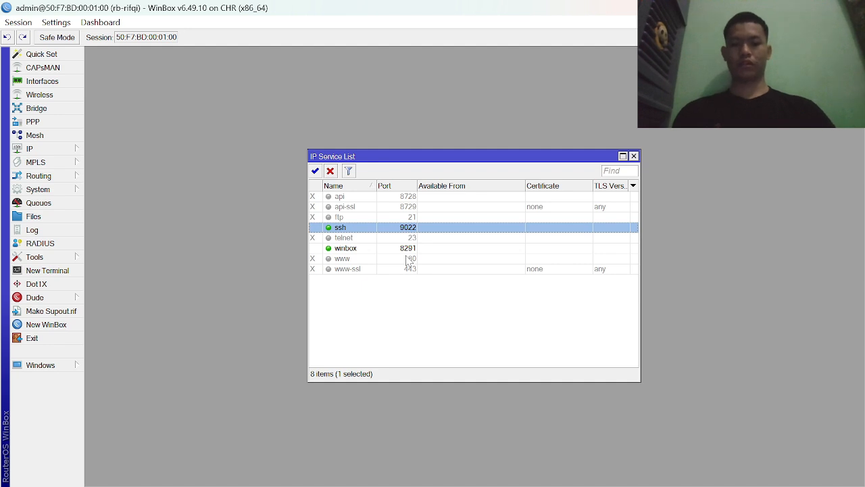
- Set the winbox service's port to 3000 and apply the change
double_click(408, 249)
key("BackSpace")
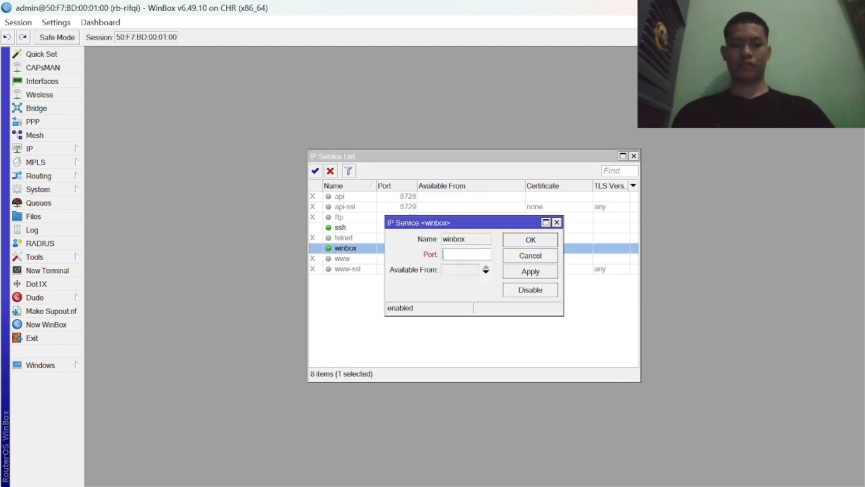
type("3000")
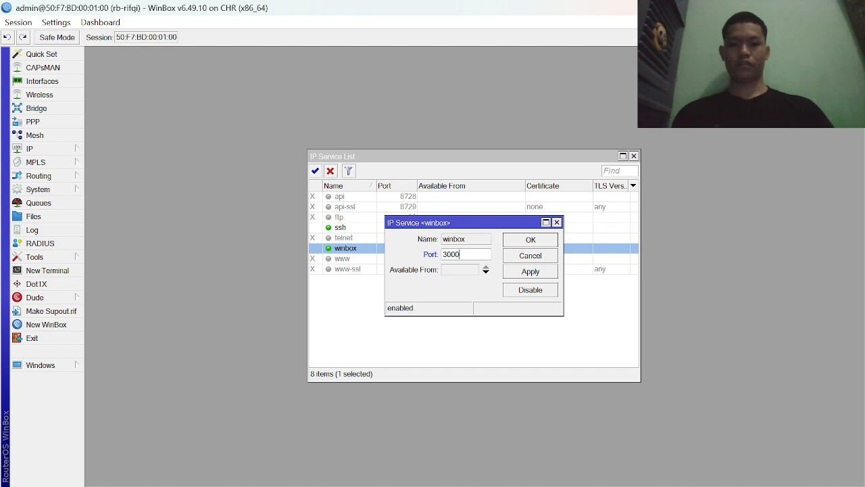
left_click(525, 275)
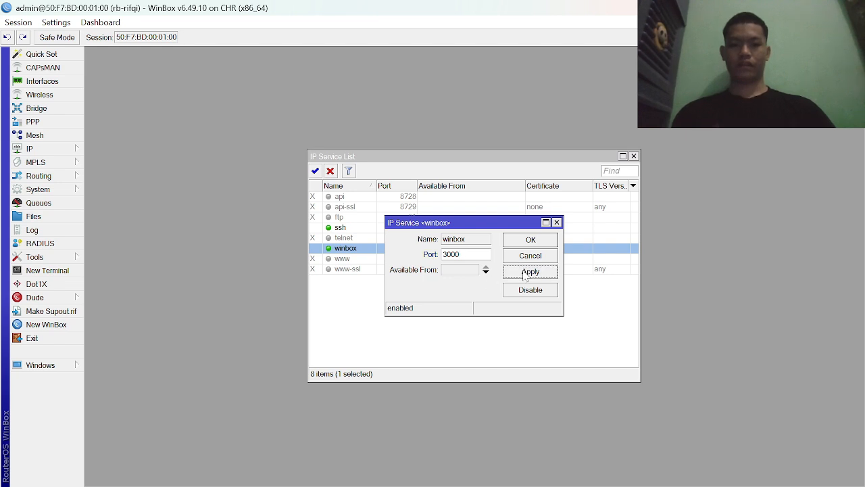
left_click(535, 240)
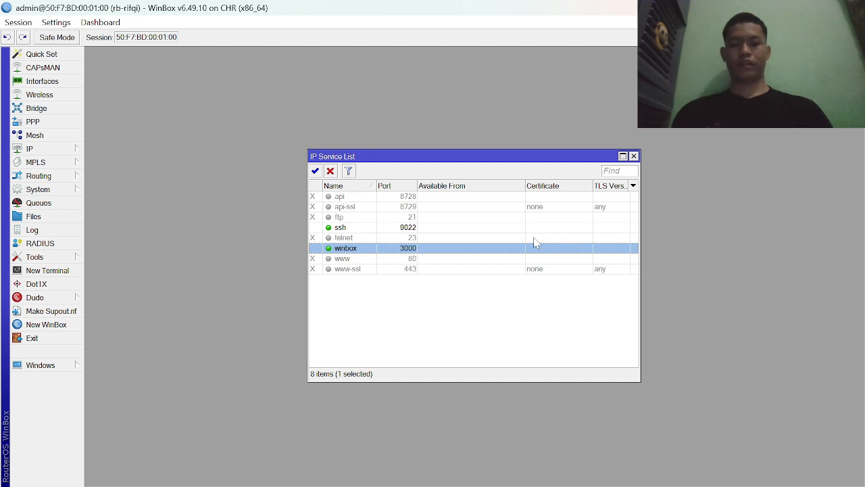
mouse_move(262, 484)
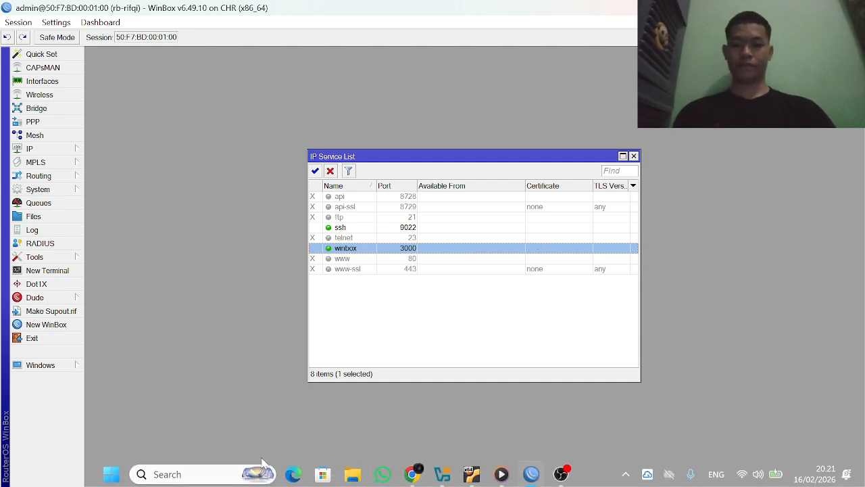
left_click(203, 473)
type("p")
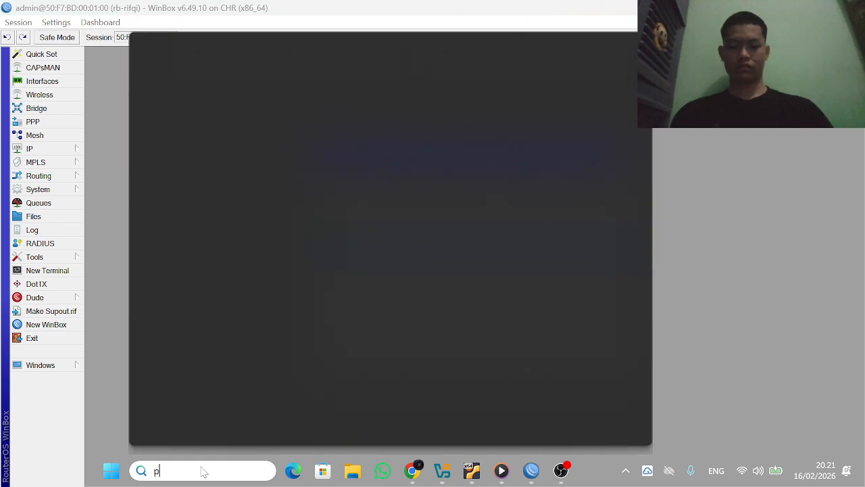
type("utty")
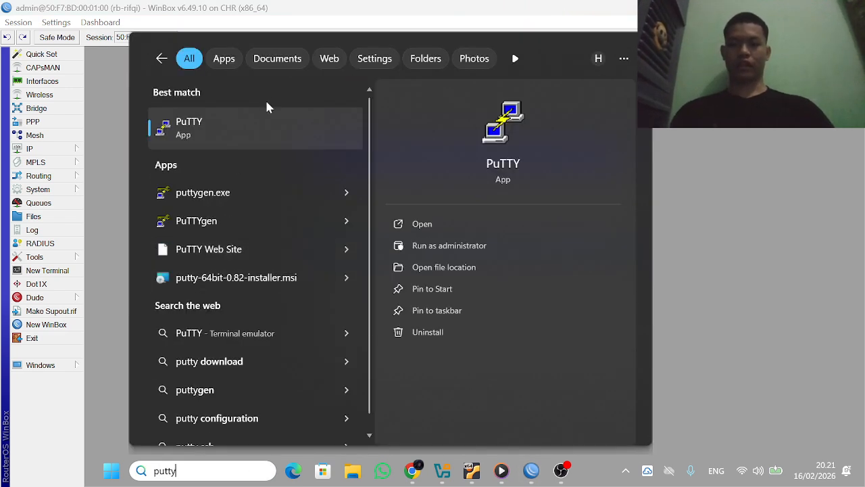
right_click(265, 128)
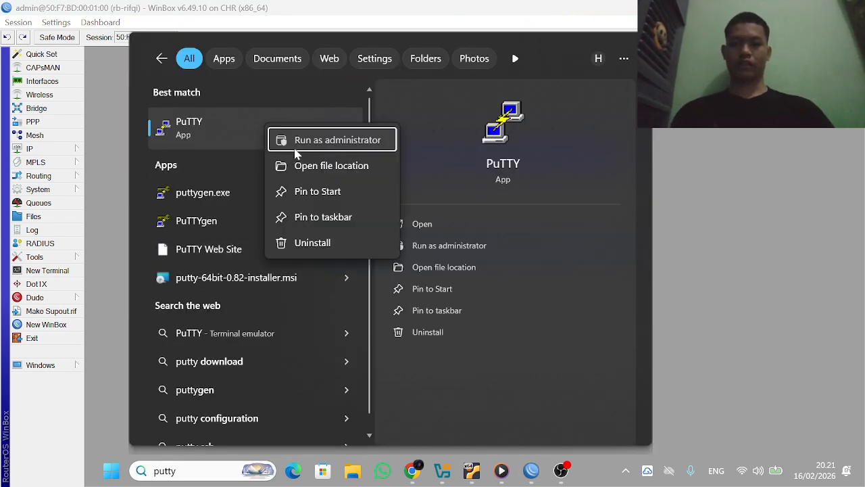
left_click(295, 149)
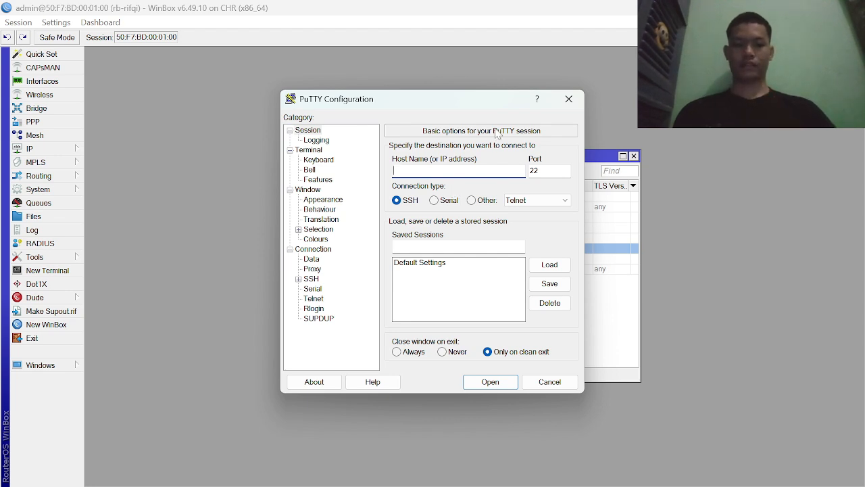
left_click(566, 98)
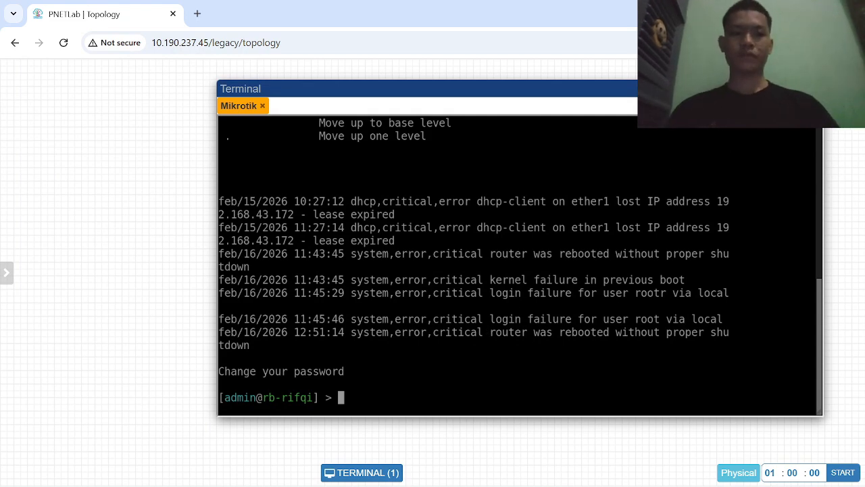
- Reopen the Mikrotik node's console in PNETLab, then find winbox.exe with a Windows search and run it as administrator
left_click(790, 89)
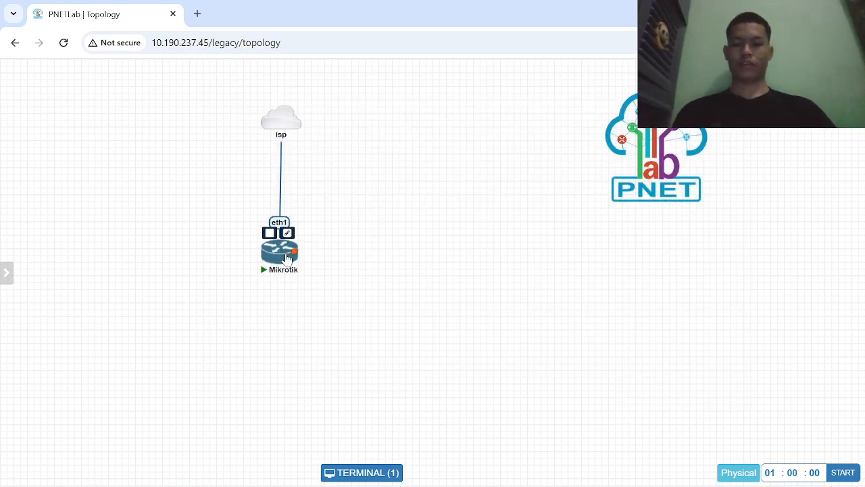
left_click(287, 257)
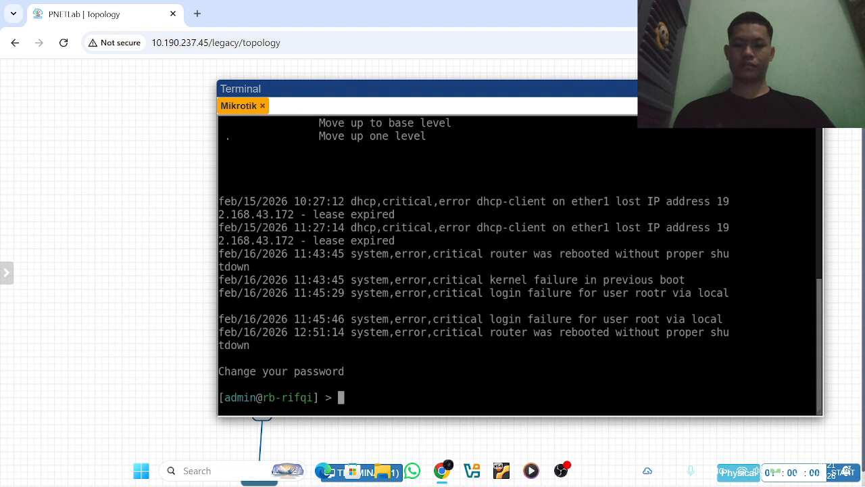
left_click(260, 473)
type("winbox")
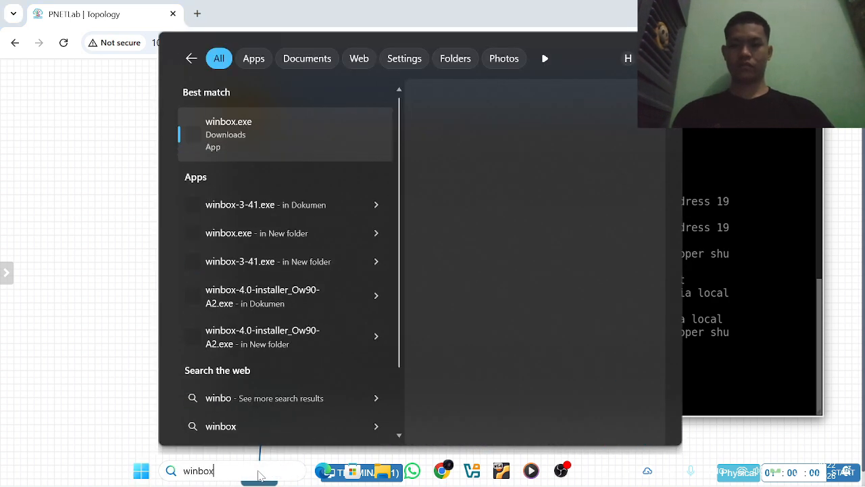
right_click(309, 145)
left_click(363, 160)
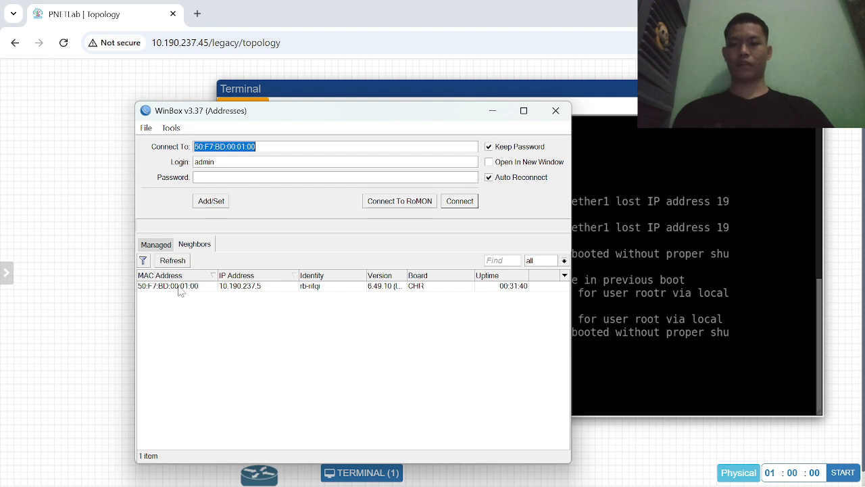
- Try to connect to the neighbor router as admin with port 3000 appended to its MAC address, 50:F7:BD:00:01:00:3000
left_click(180, 286)
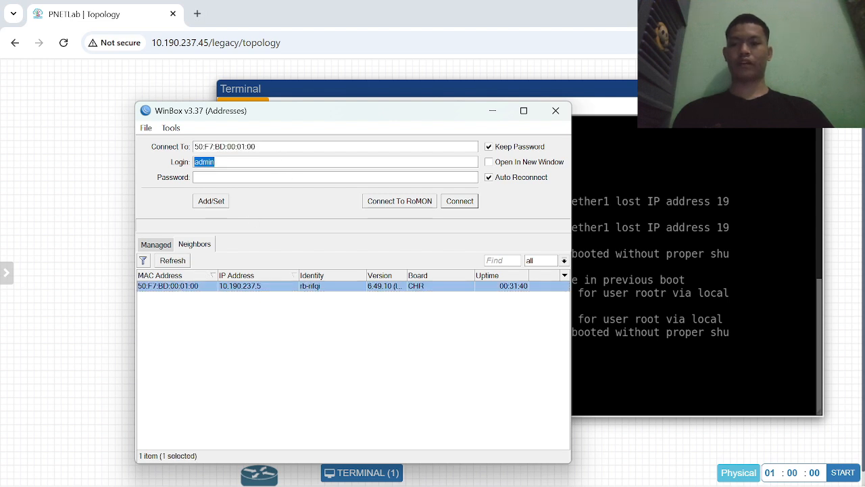
left_click(256, 146)
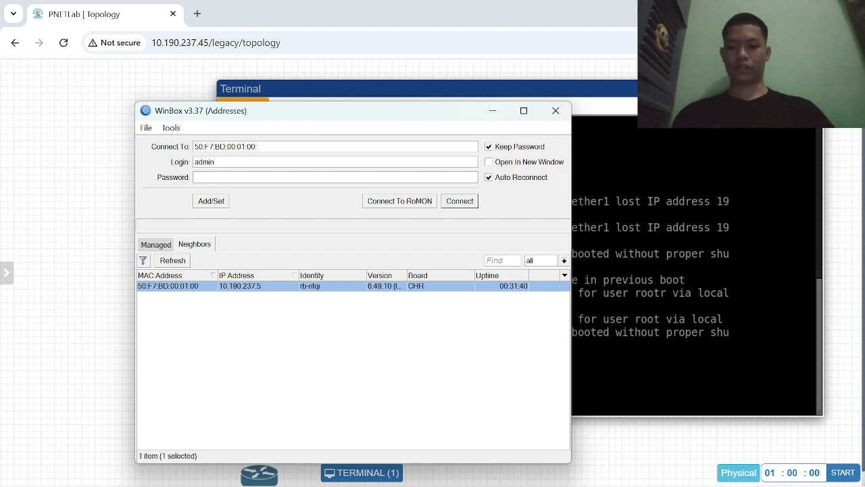
type("3000")
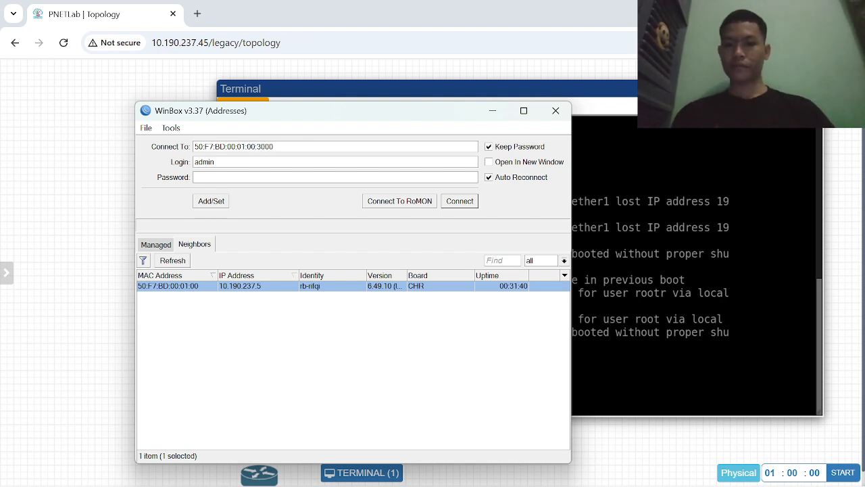
left_click(464, 203)
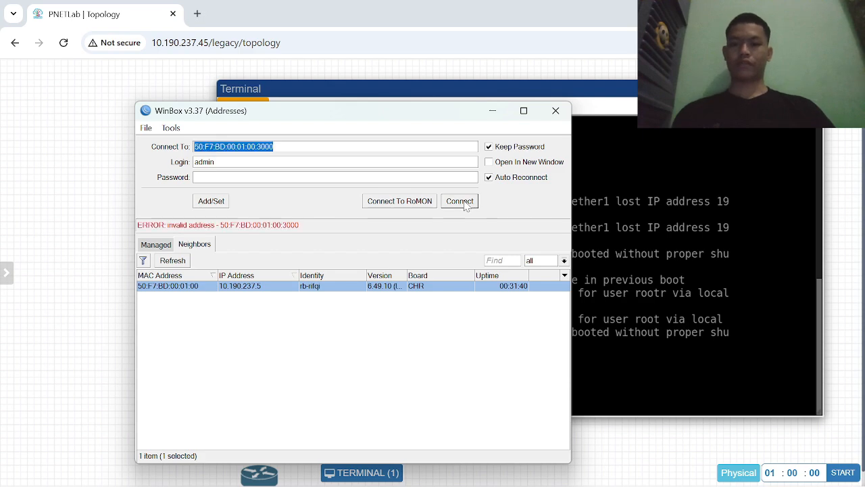
- Connect to the router at 50:F7:BD:00:01:00 as admin and dismiss the password change request
left_click(465, 203)
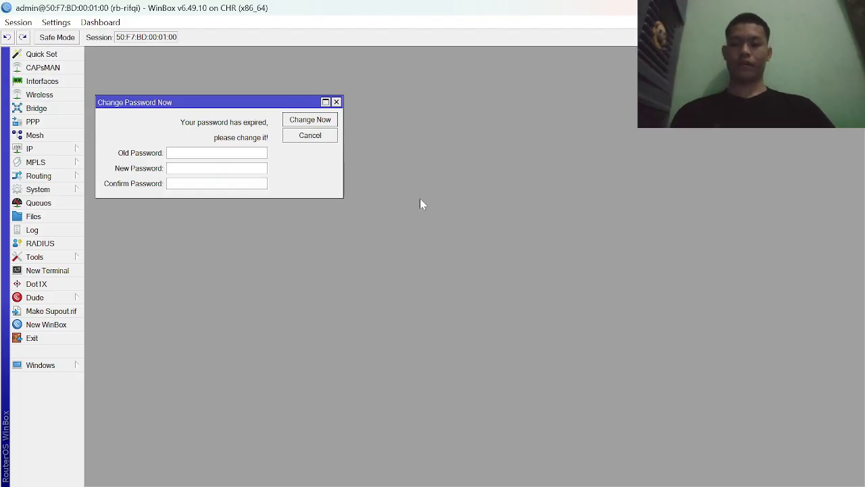
left_click(336, 102)
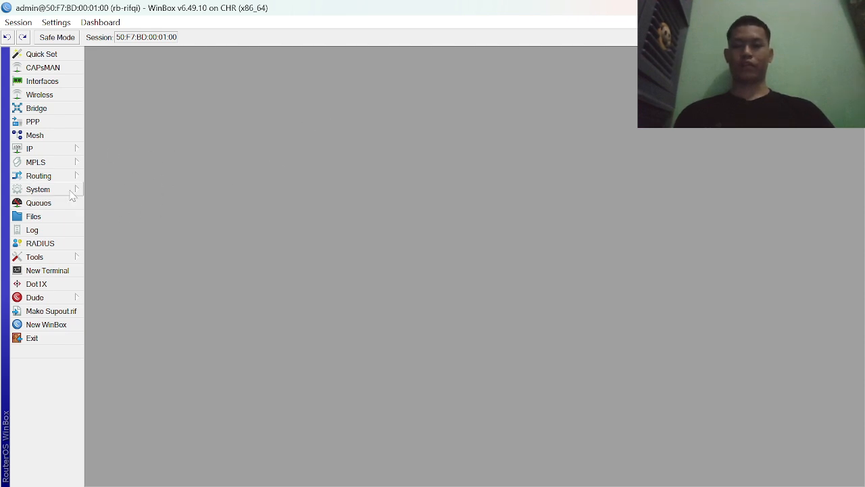
- Open the IP service list and enable all services from api to www-ssl
left_click(70, 149)
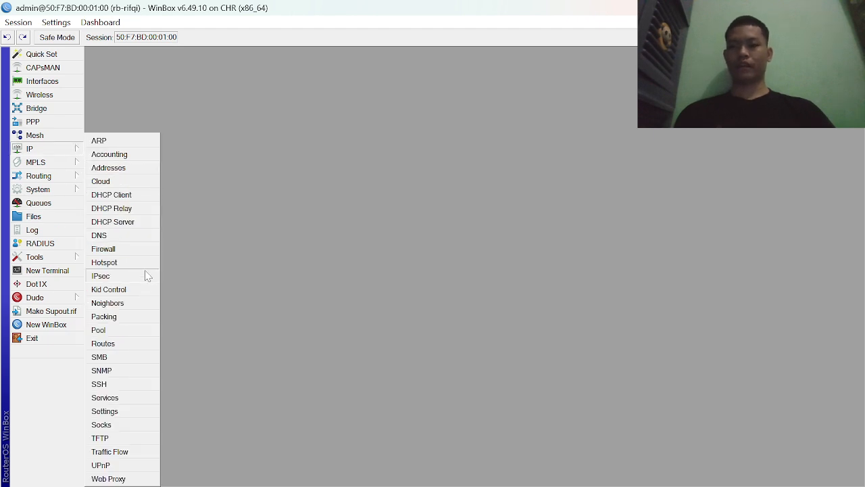
left_click(124, 397)
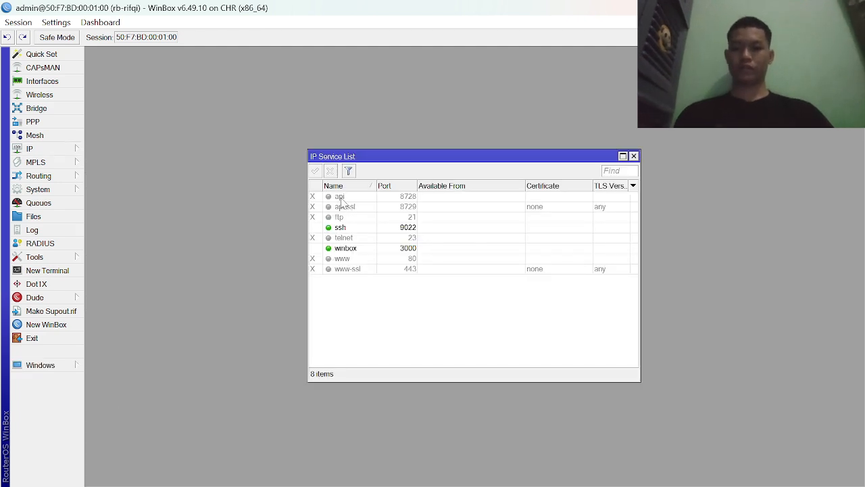
left_click(341, 197)
left_click(351, 269, "shift")
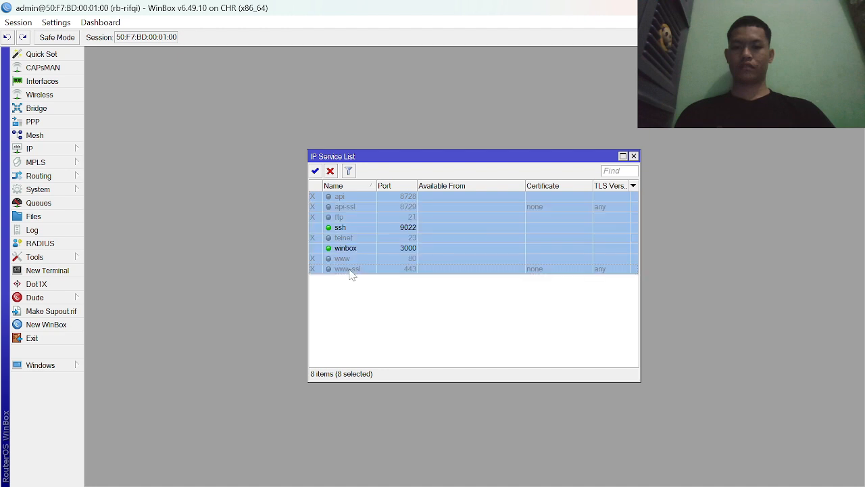
left_click(315, 171)
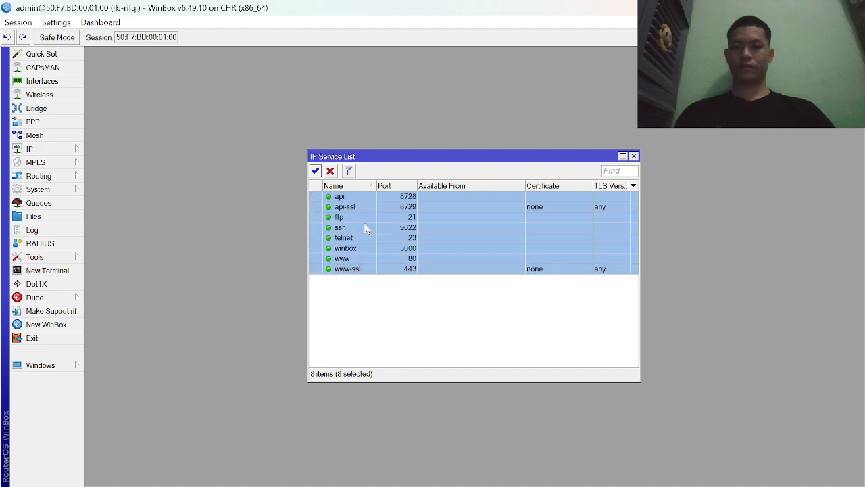
left_click(561, 291)
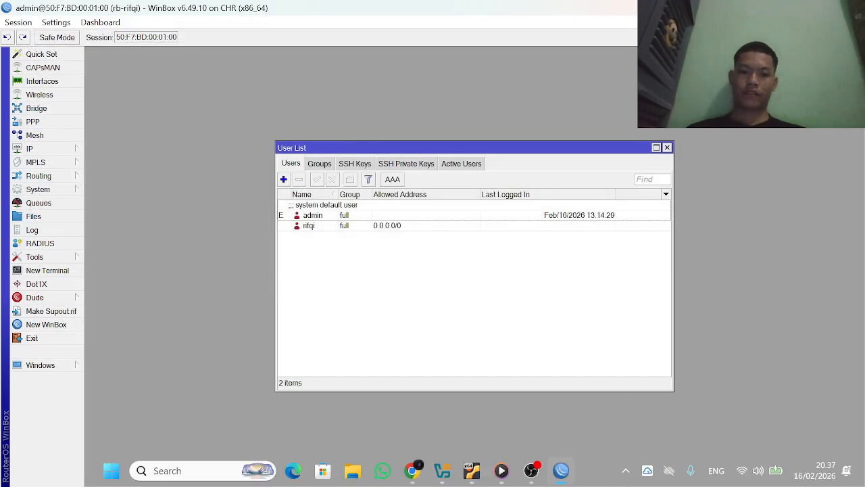
left_click(581, 399)
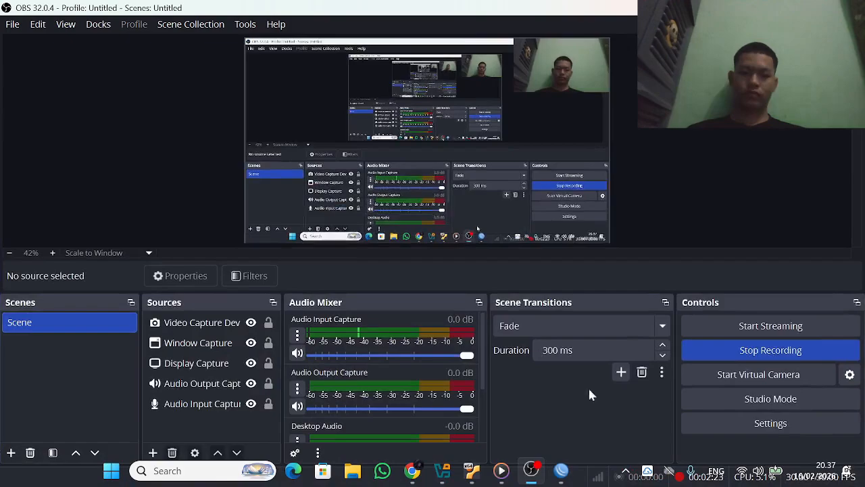
left_click(691, 350)
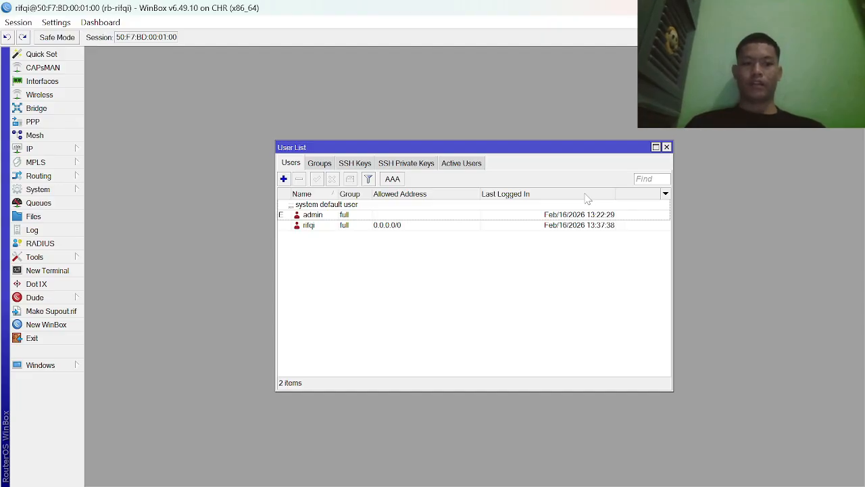
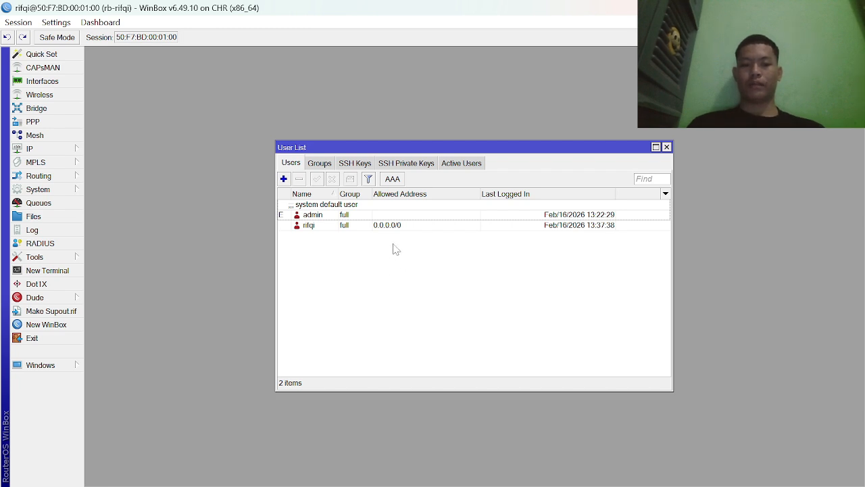
- Disable the default admin user in the user list
left_click(335, 215)
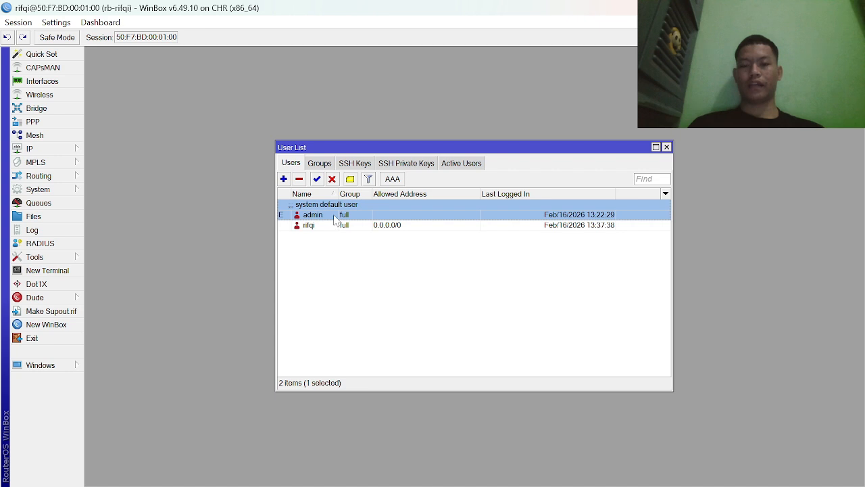
left_click(332, 178)
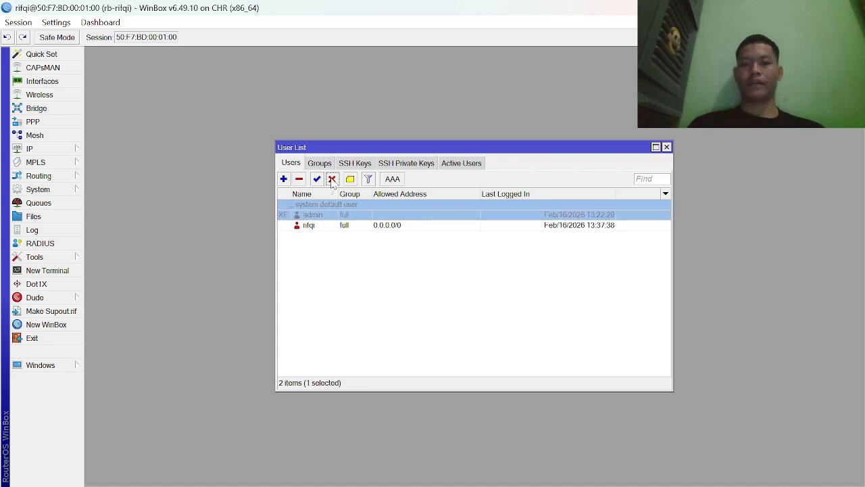
left_click(332, 257)
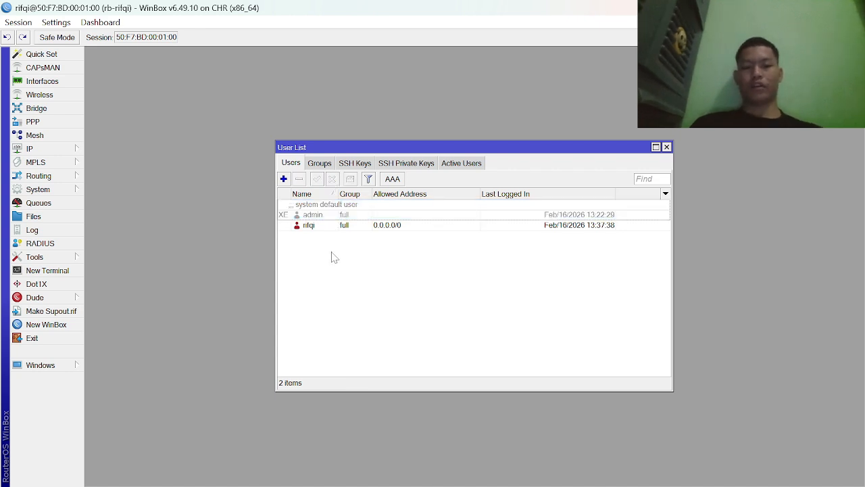
- Add a user named user1 in the read group with allowed address 0.0.0.0/0 and enter and confirm its password
left_click(284, 179)
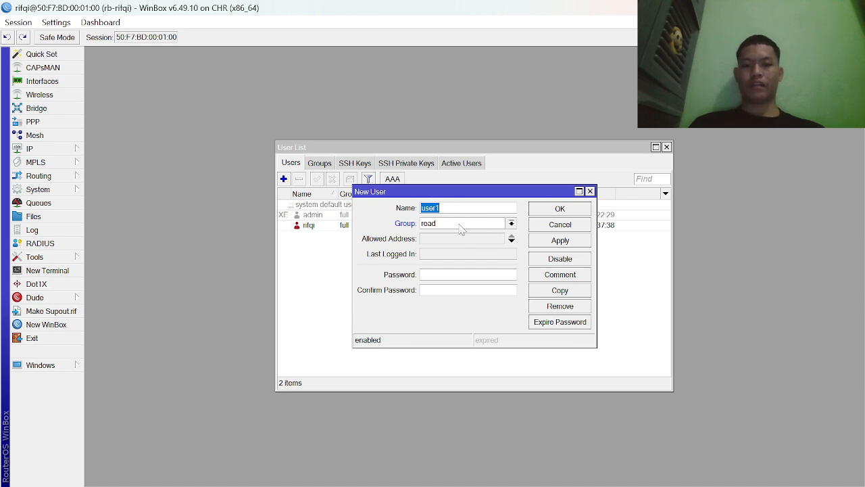
left_click(512, 241)
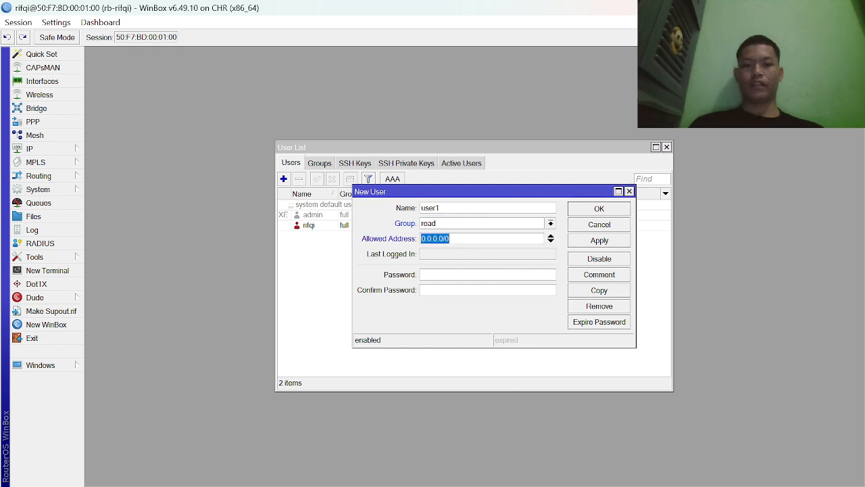
left_click(487, 275)
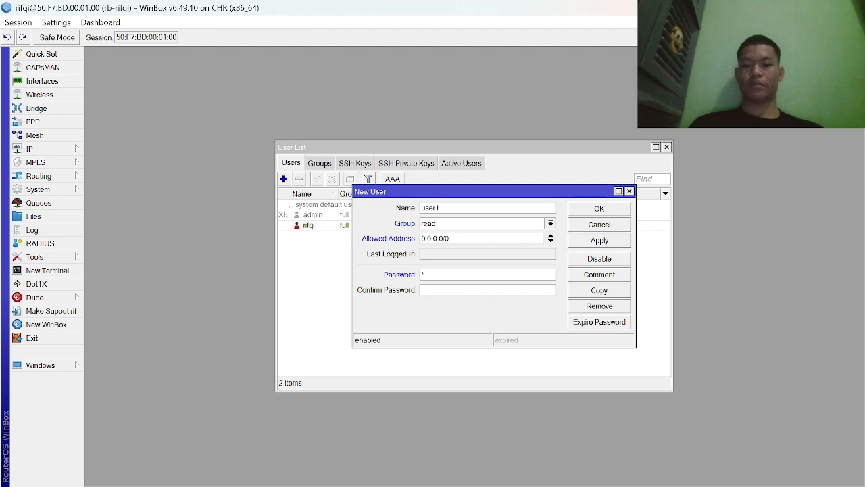
type("***")
key("Tab")
type("***")
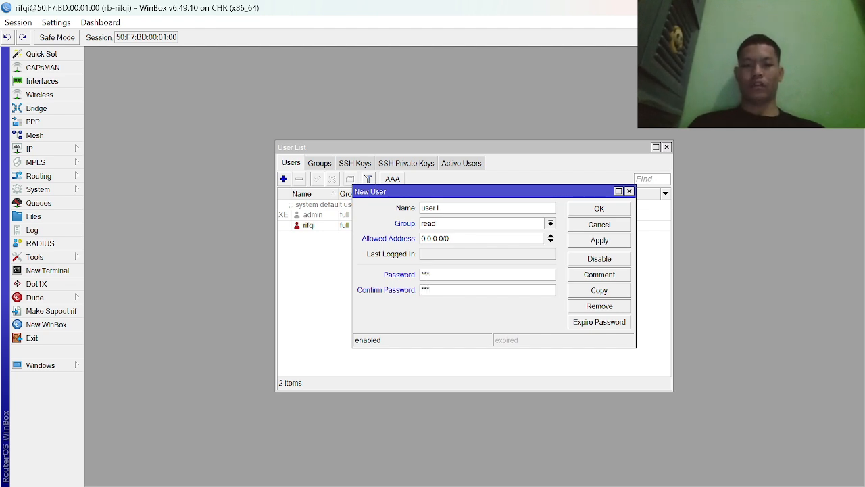
left_click(588, 245)
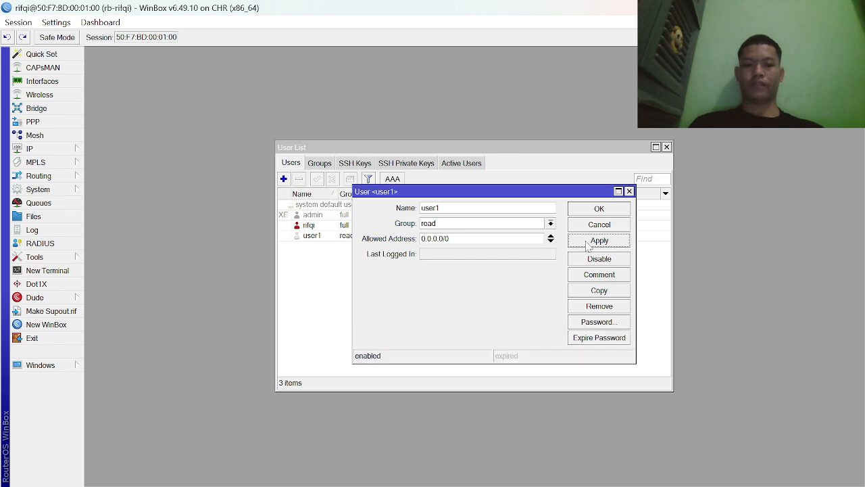
left_click(630, 191)
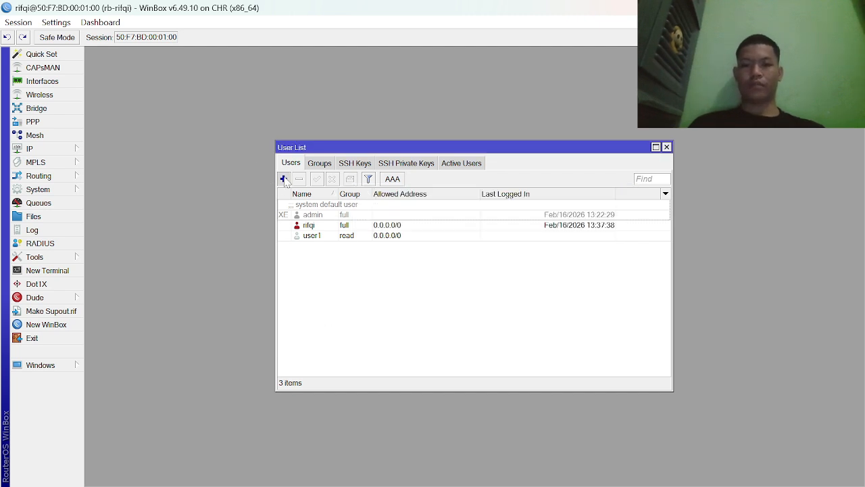
- Add a user named user2 in the write group with allowed address 0.0.0.0/0 and enter and confirm its password
left_click(284, 179)
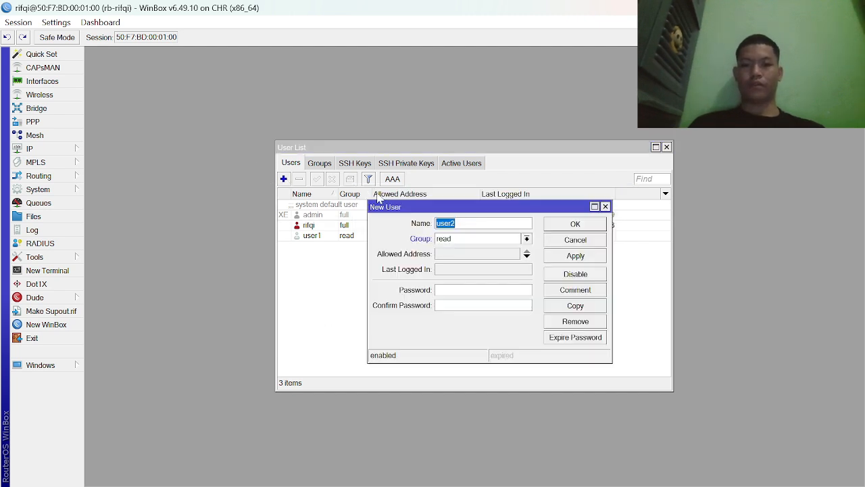
left_click(526, 239)
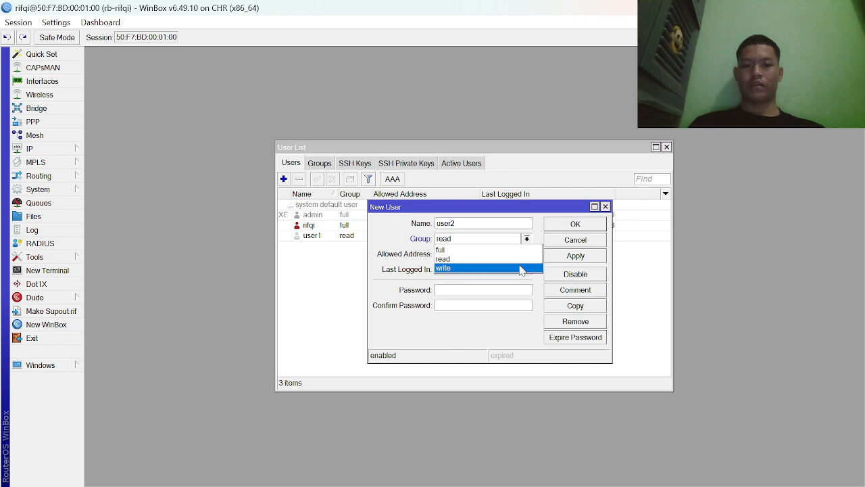
left_click(521, 269)
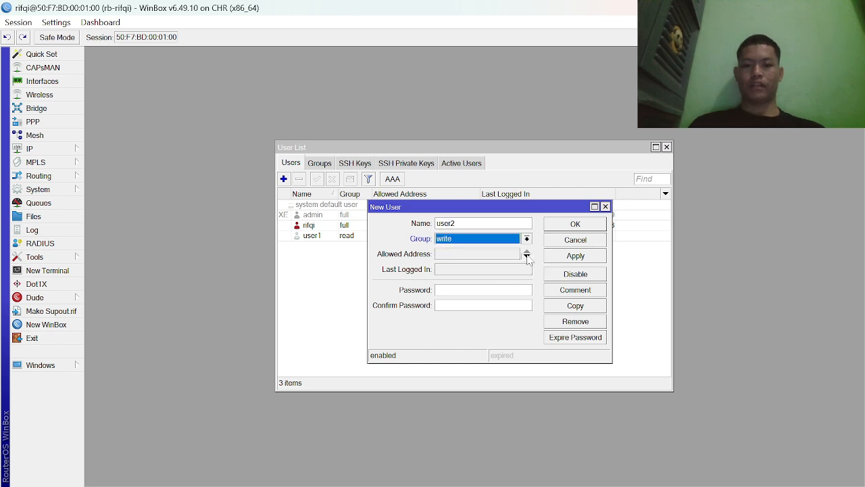
left_click(527, 254)
key("Tab")
type("***")
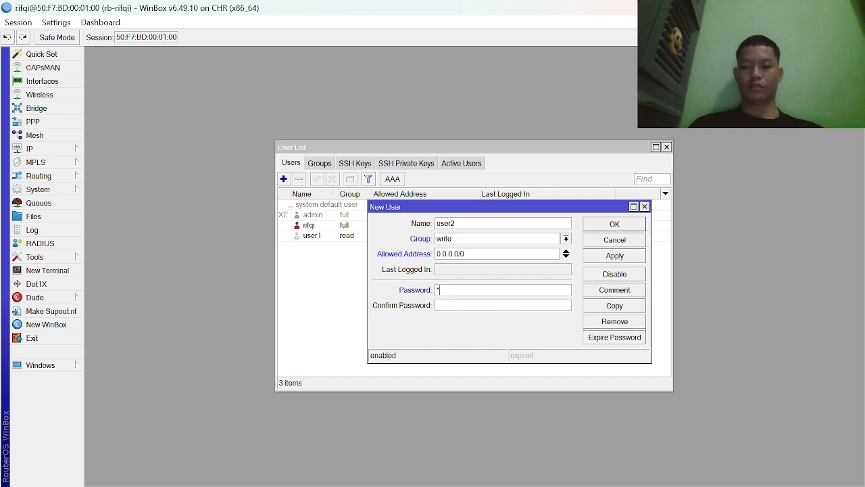
type("*")
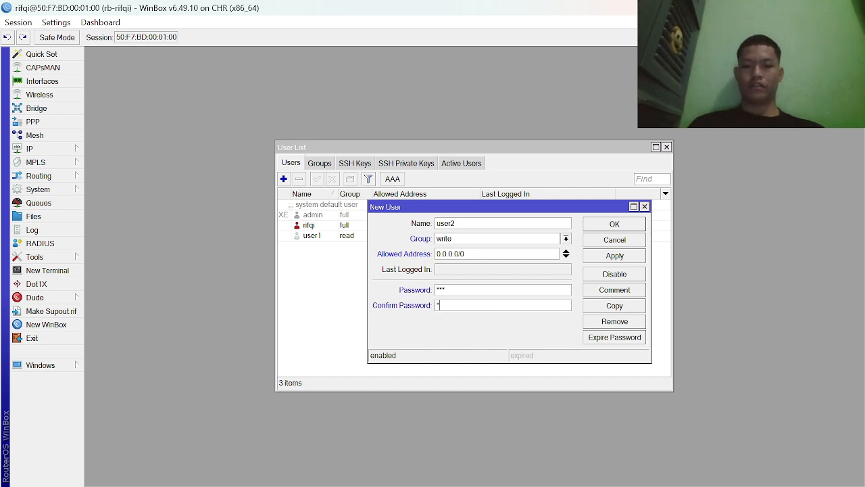
type("**")
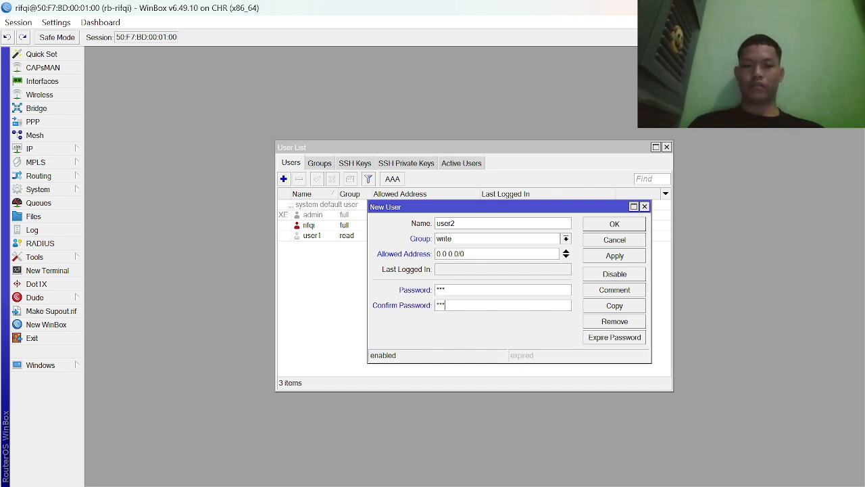
left_click(608, 255)
left_click(622, 224)
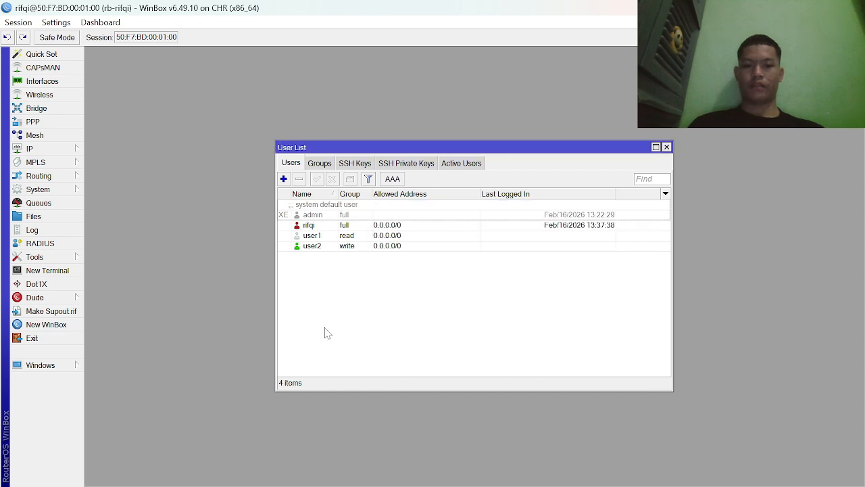
- Review user1's settings and accept them without changes
double_click(312, 235)
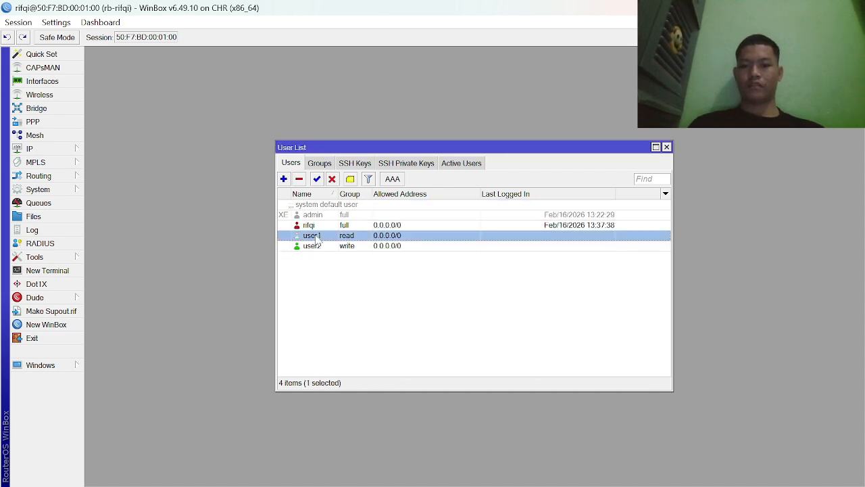
left_click(601, 243)
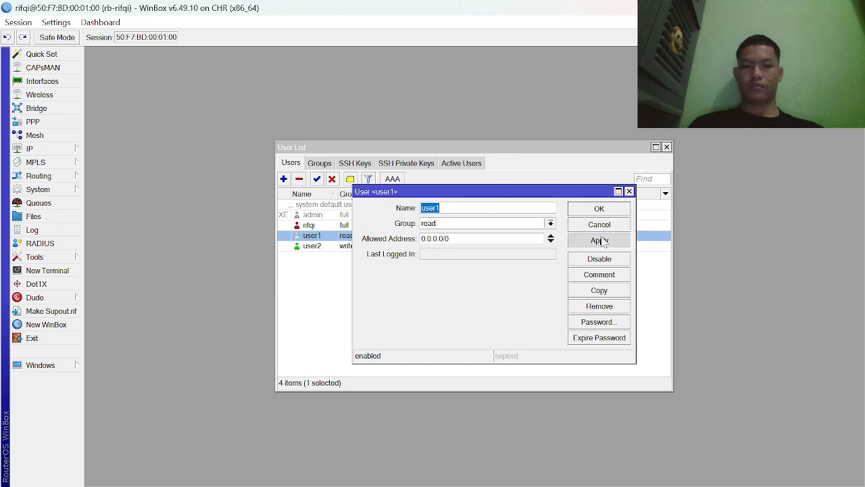
left_click(600, 209)
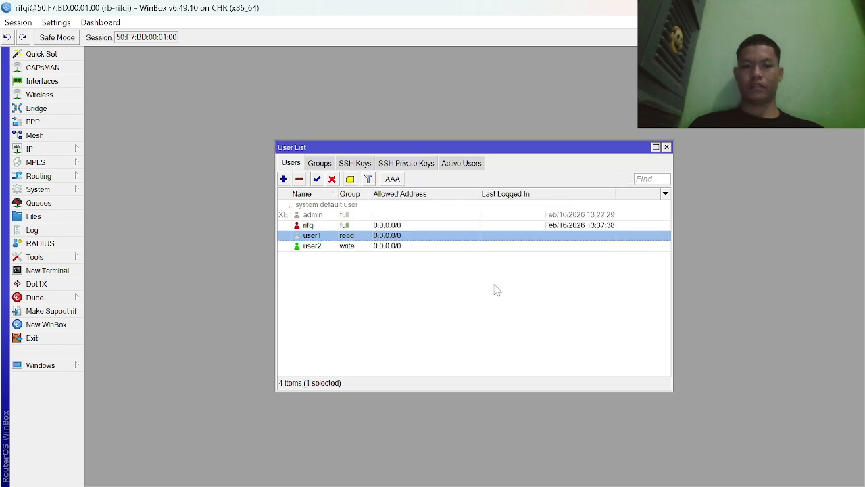
left_click(408, 327)
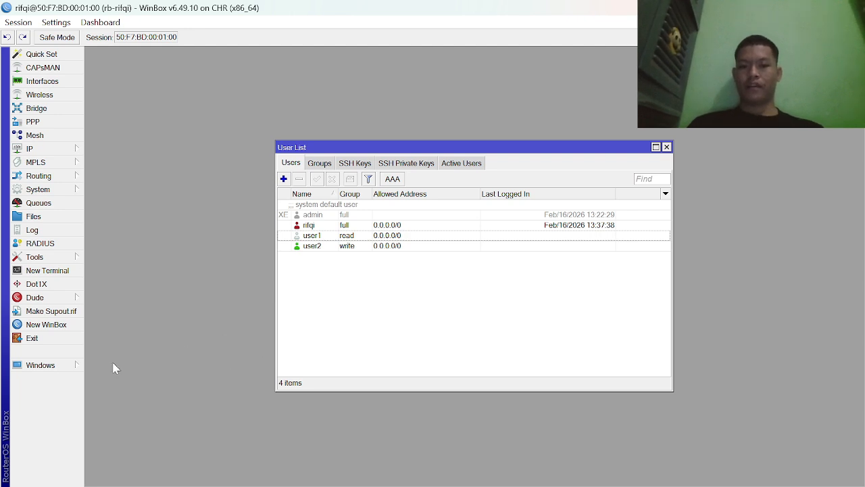
- Start a new WinBox session and connect to 50:F7:BD:00:01:00 as user1 with that account's password
left_click(63, 325)
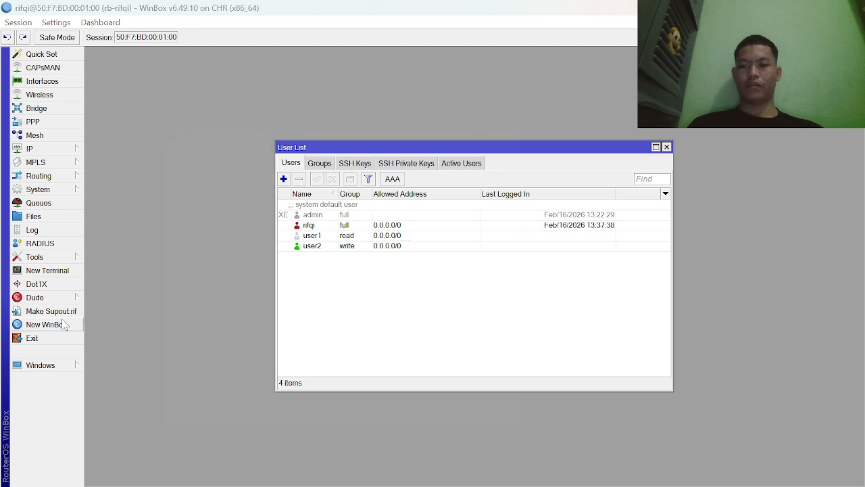
left_click(214, 160)
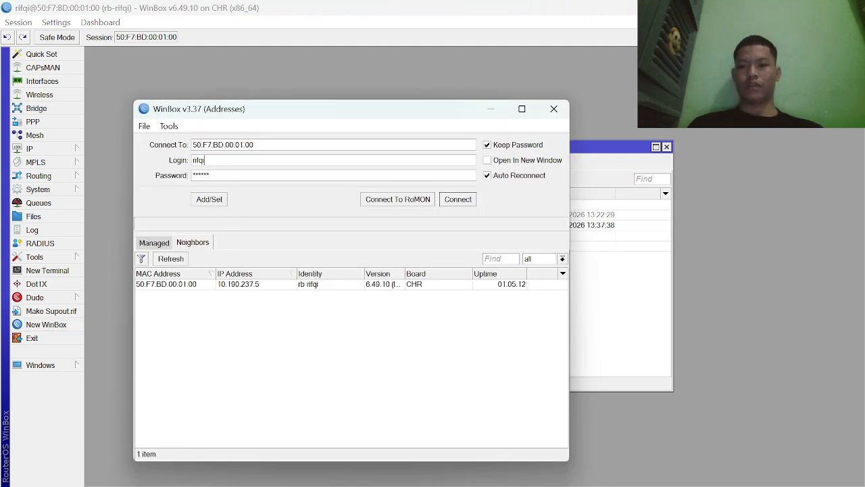
type("user1")
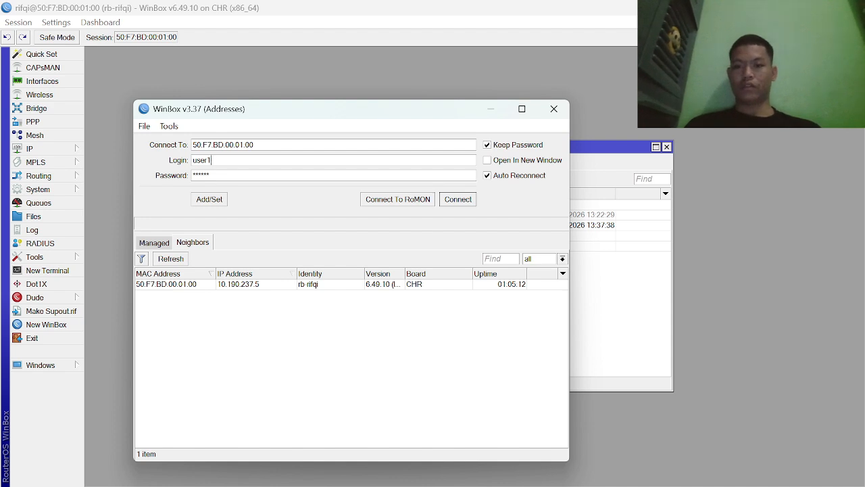
key("Tab")
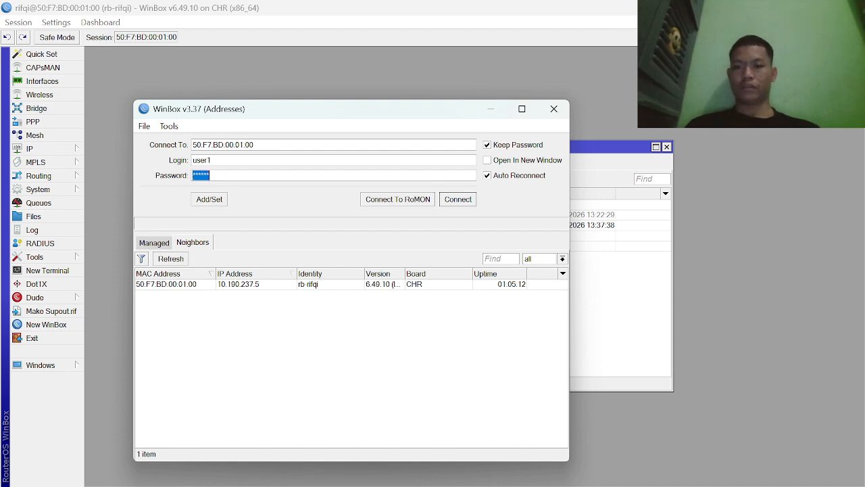
type("***")
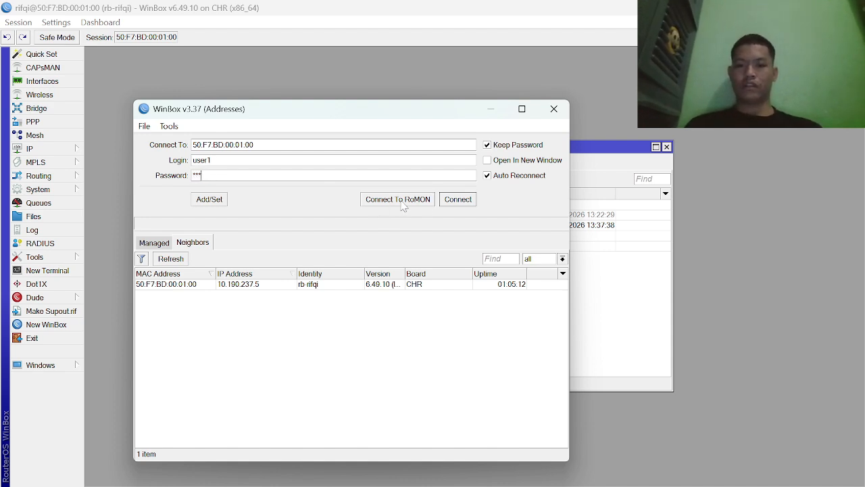
left_click(457, 200)
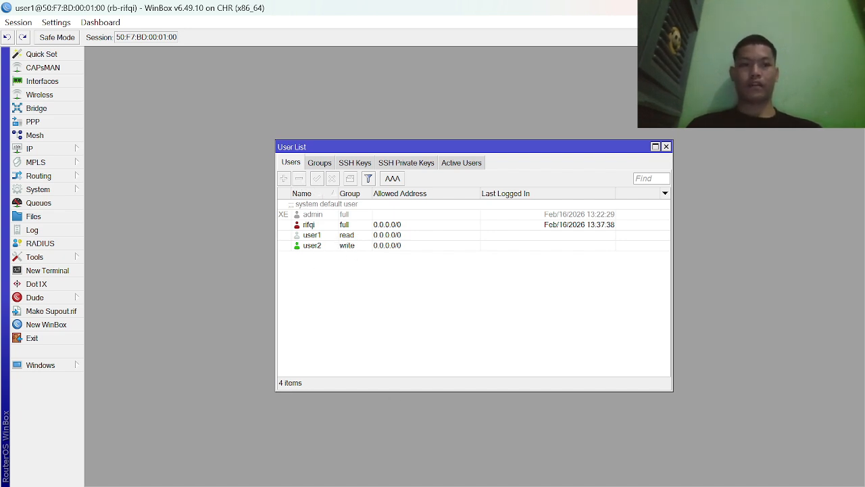
- Shrink both WinBox session windows and move the user1 window beside the full-access session over the PNETLab topology
left_click(818, 8)
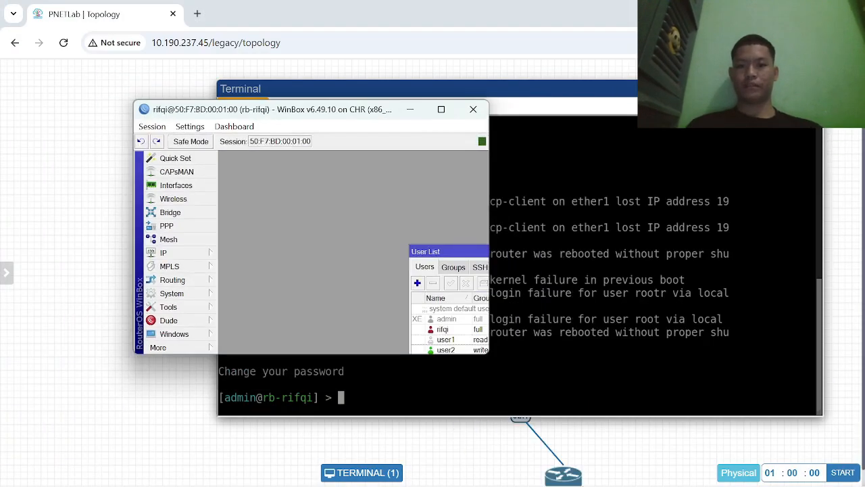
mouse_move(605, 480)
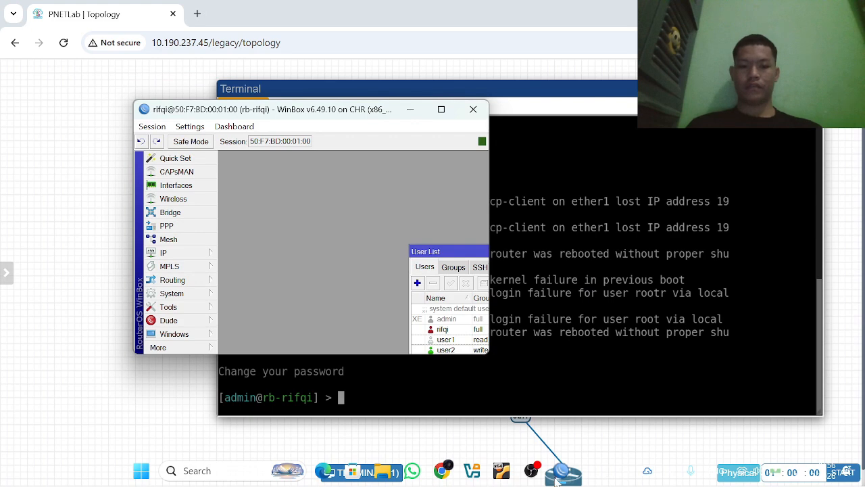
mouse_move(561, 476)
left_click(598, 396)
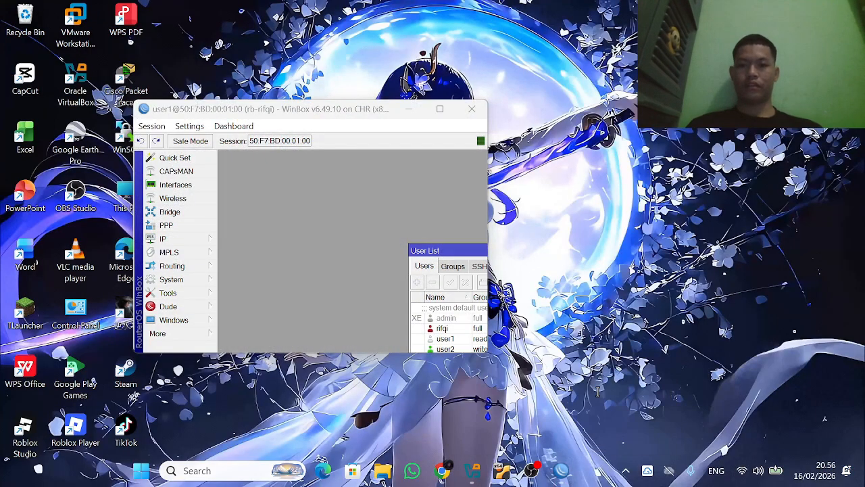
left_click_drag(353, 111, 593, 139)
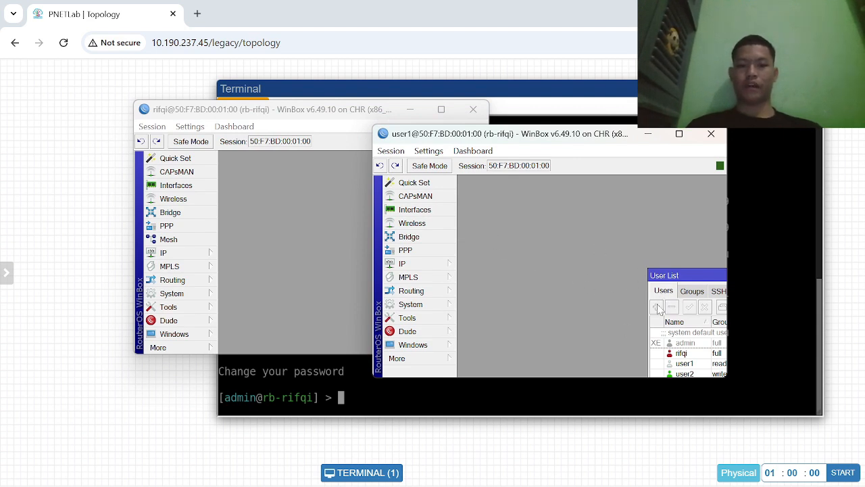
- Show the user list and the IP address list in the full-access session to compare it with the user1 session
left_click(196, 240)
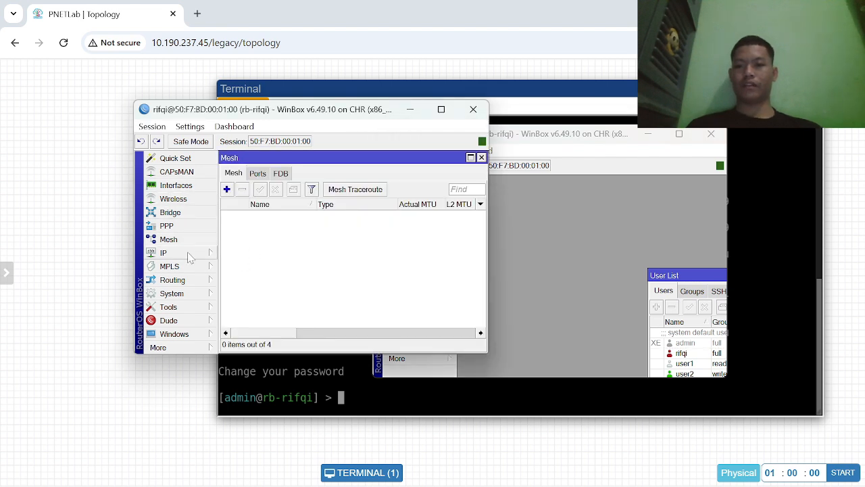
left_click(172, 293)
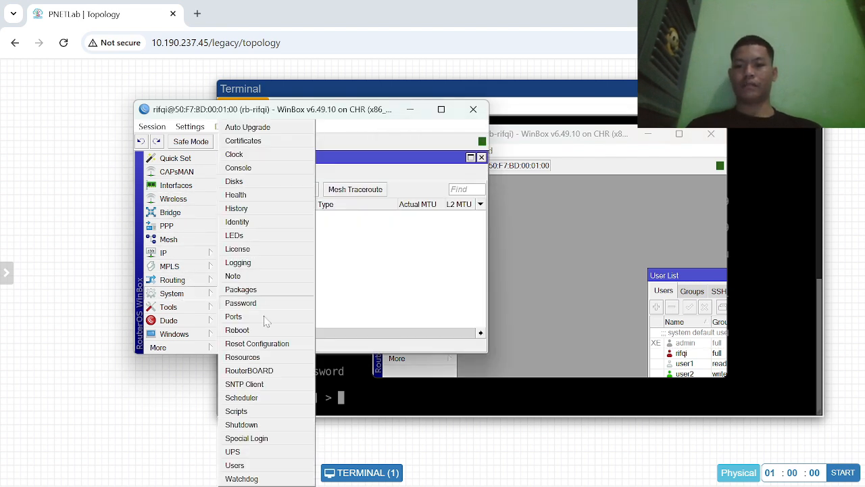
left_click(235, 465)
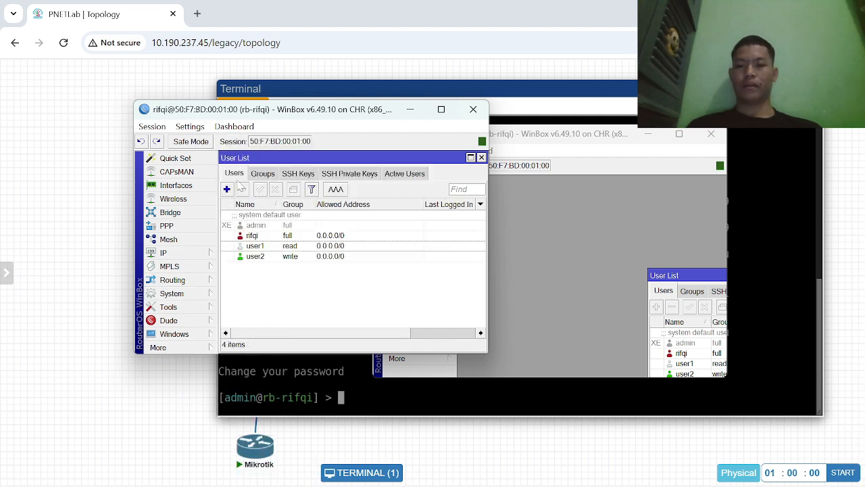
left_click(200, 252)
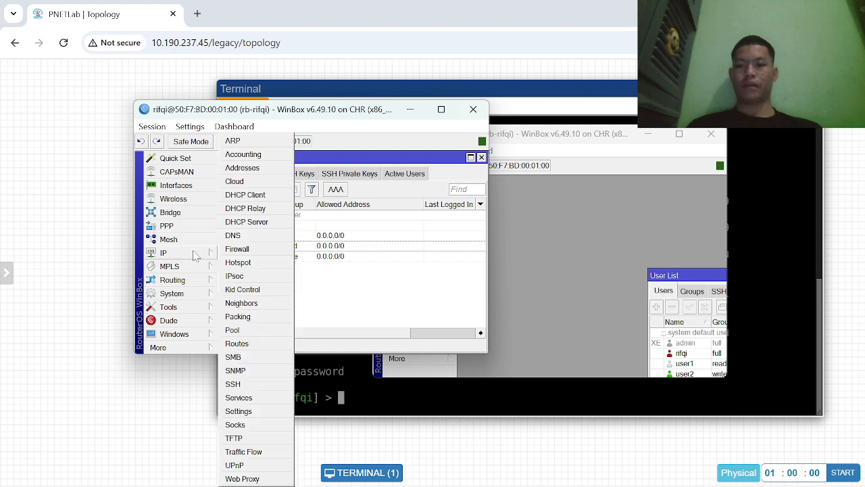
left_click(256, 169)
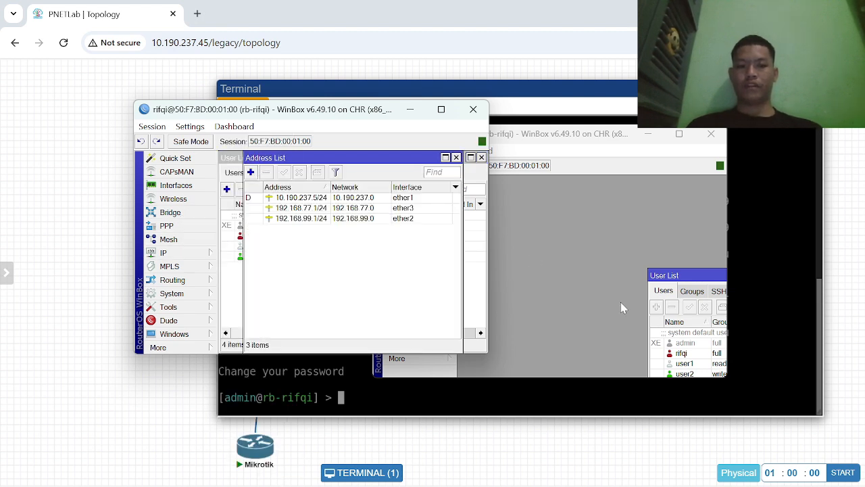
left_click(598, 305)
left_click(419, 264)
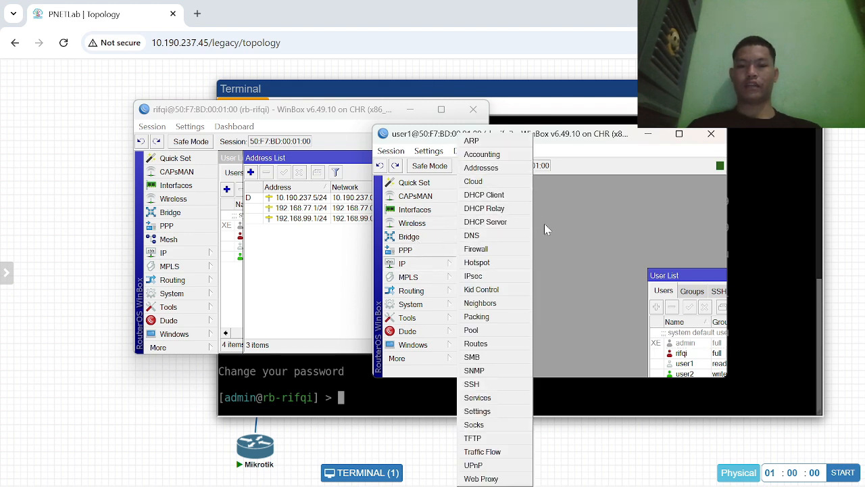
left_click(548, 231)
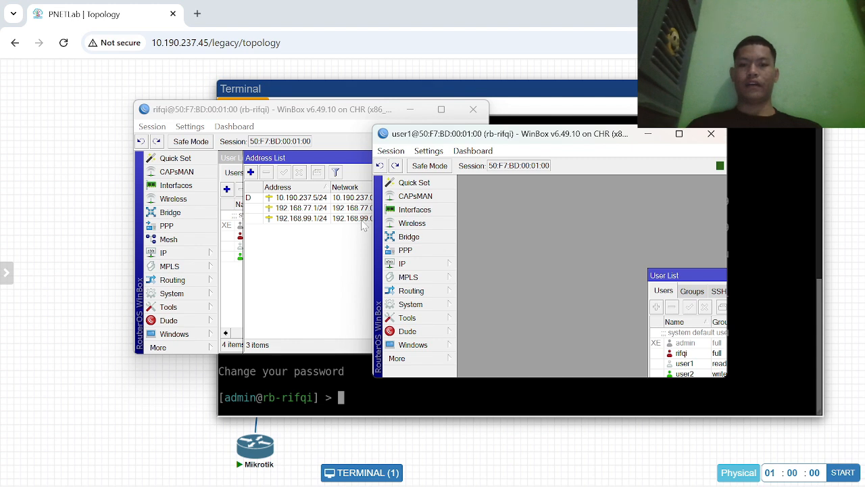
- Start a new WinBox session from the full-access session and connect to 50:F7:BD:00:01:00 as user2, keeping the filled-in password
left_click(326, 273)
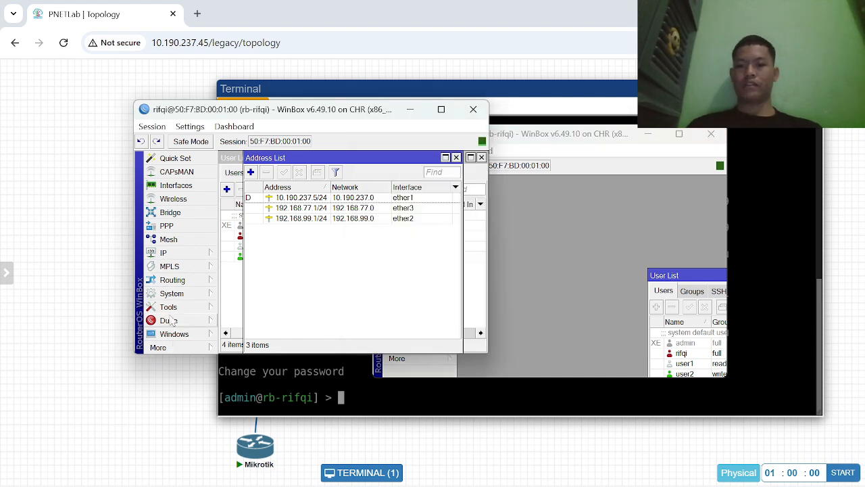
left_click(194, 347)
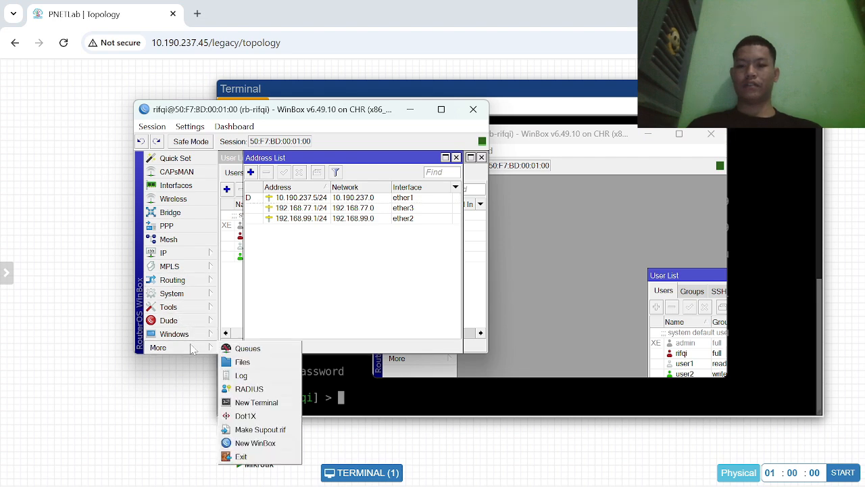
left_click(255, 443)
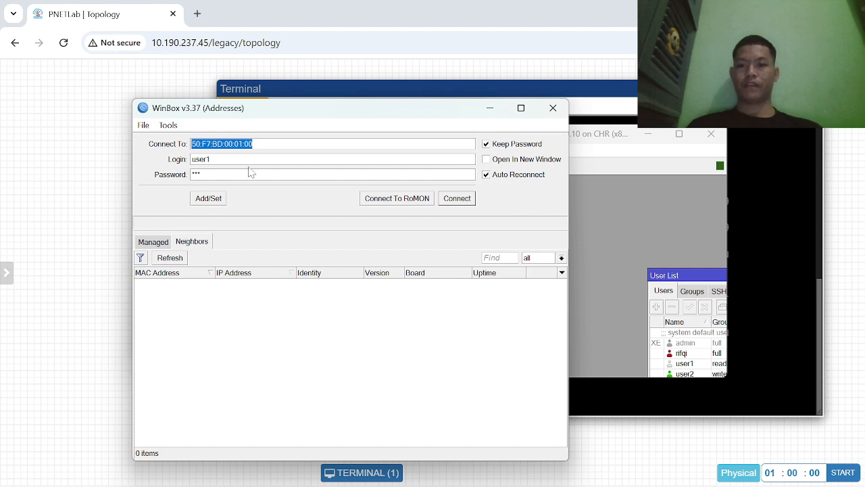
left_click(215, 160)
key("BackSpace")
type("2")
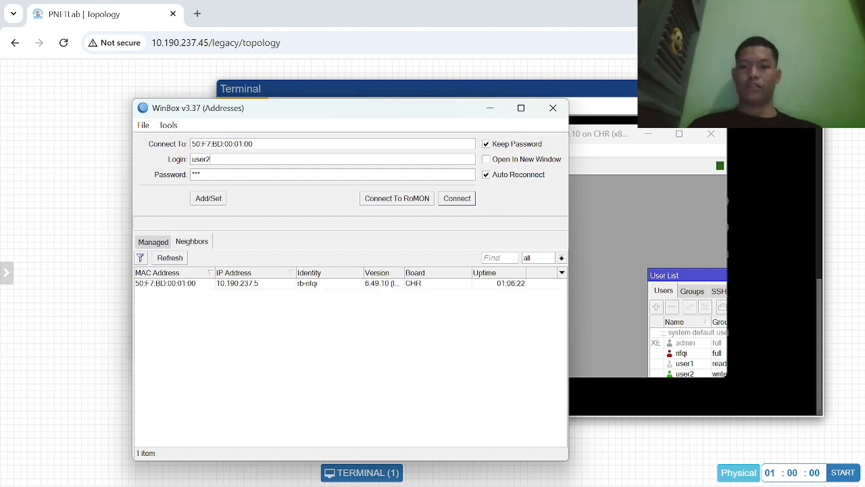
left_click(458, 200)
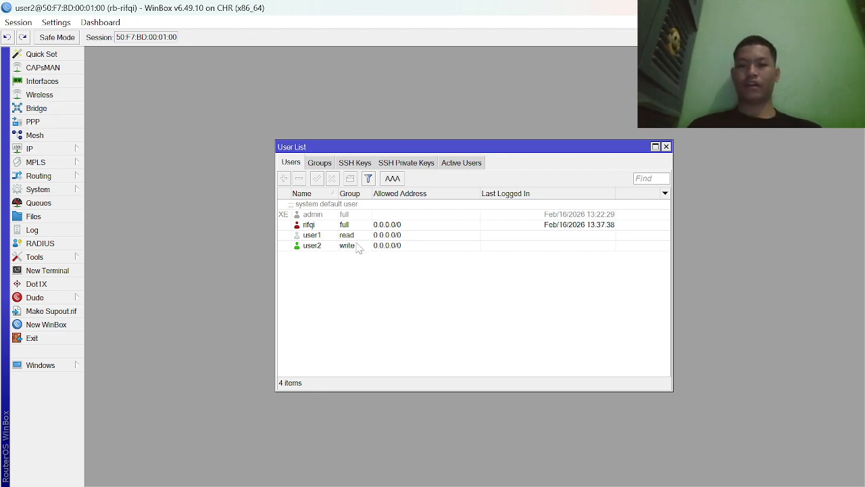
left_click(50, 146)
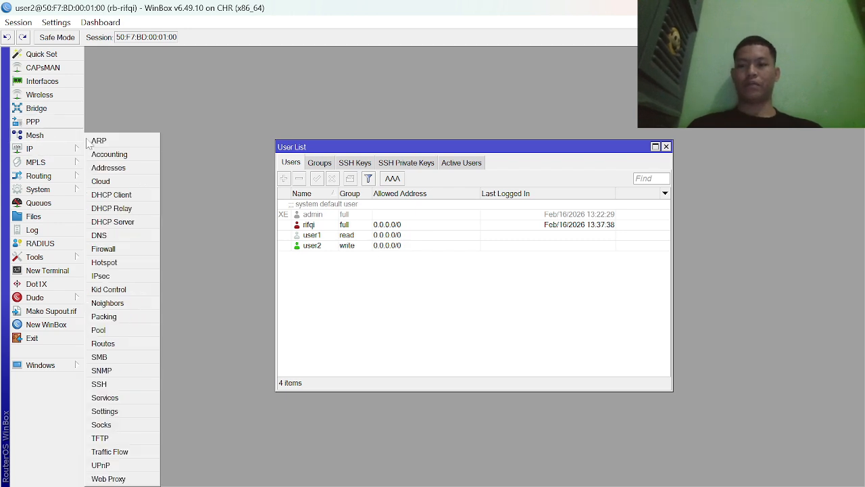
left_click(229, 257)
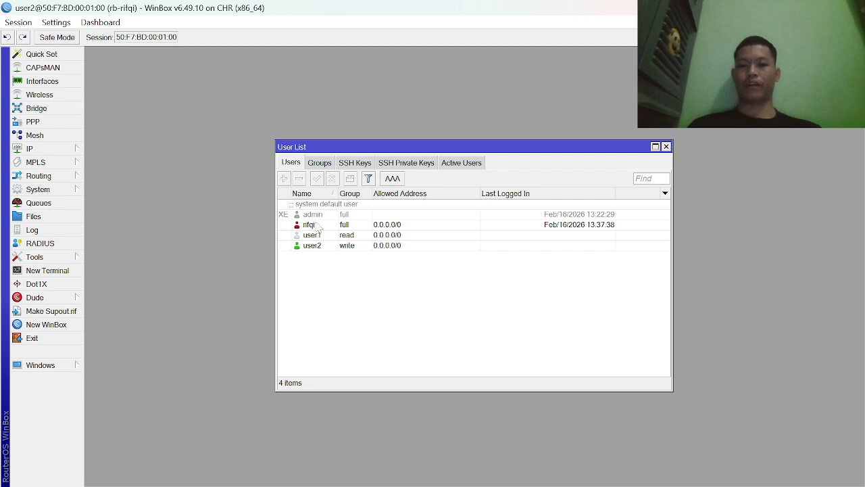